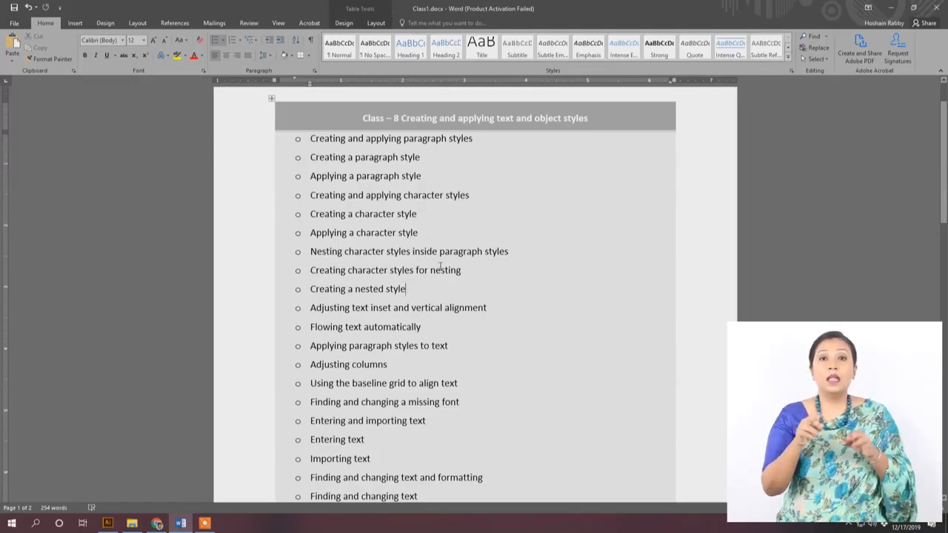
Step: Review the full Class 8 topic list on creating and applying text and object styles across both pages
scroll(440, 266, "down", 1)
scroll(439, 266, "down", 1)
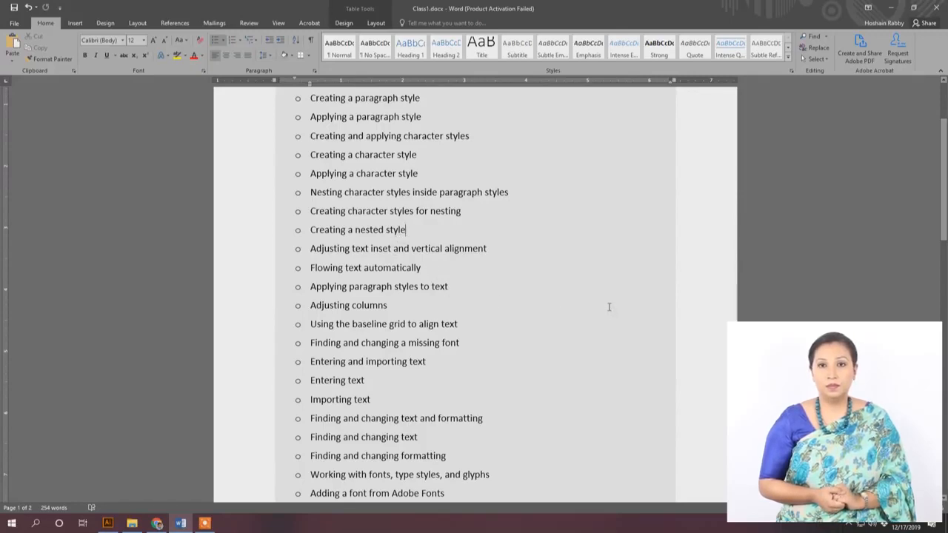
scroll(608, 307, "down", 1)
scroll(608, 306, "down", 1)
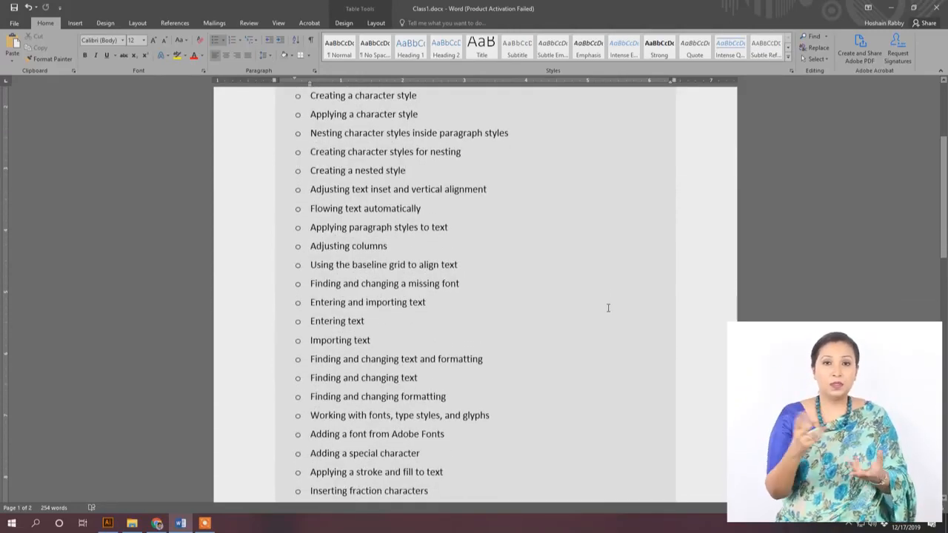
scroll(607, 307, "down", 1)
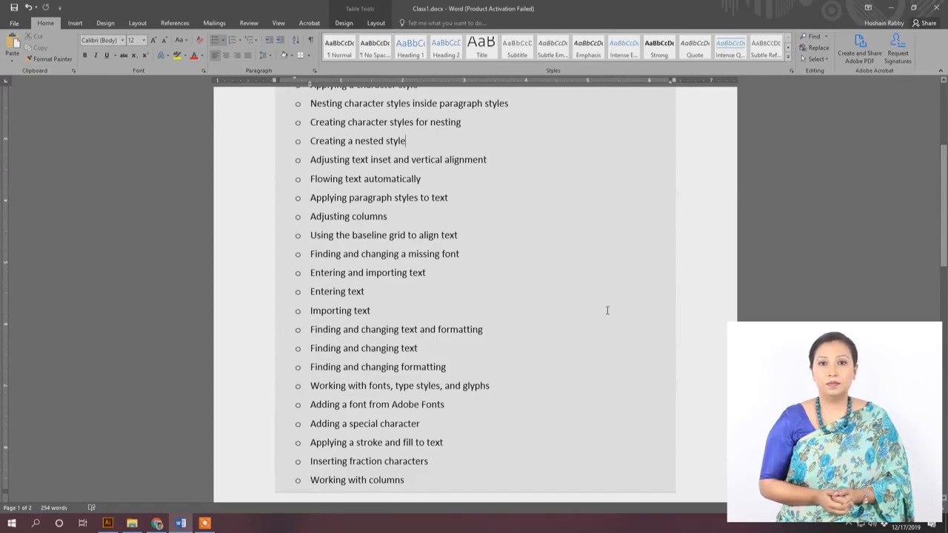
scroll(607, 310, "down", 1)
scroll(604, 312, "down", 3)
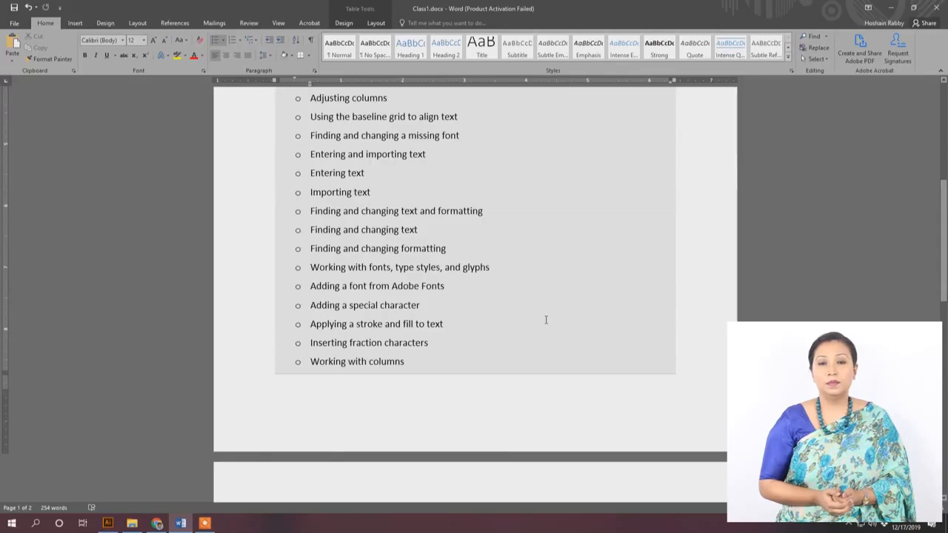
scroll(542, 327, "down", 1)
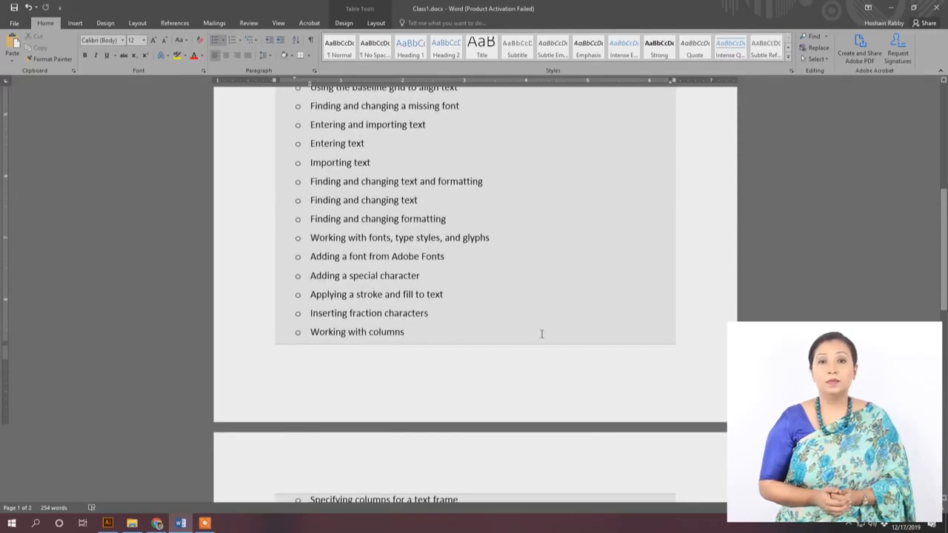
scroll(541, 333, "down", 2)
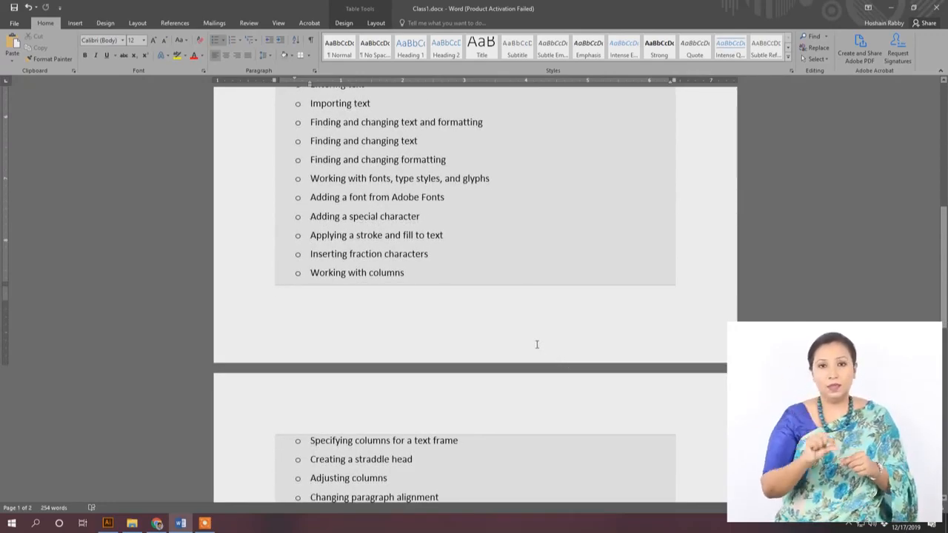
scroll(553, 358, "down", 4)
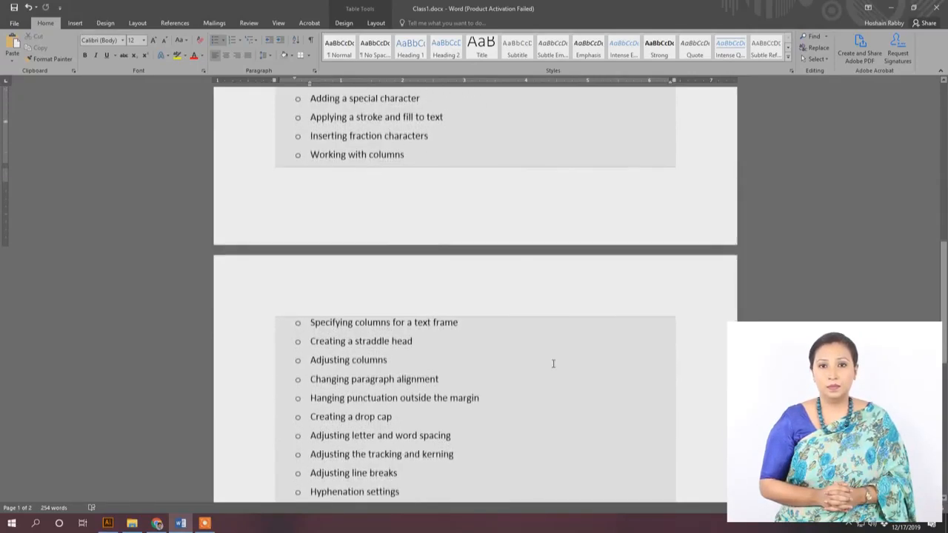
scroll(552, 363, "down", 2)
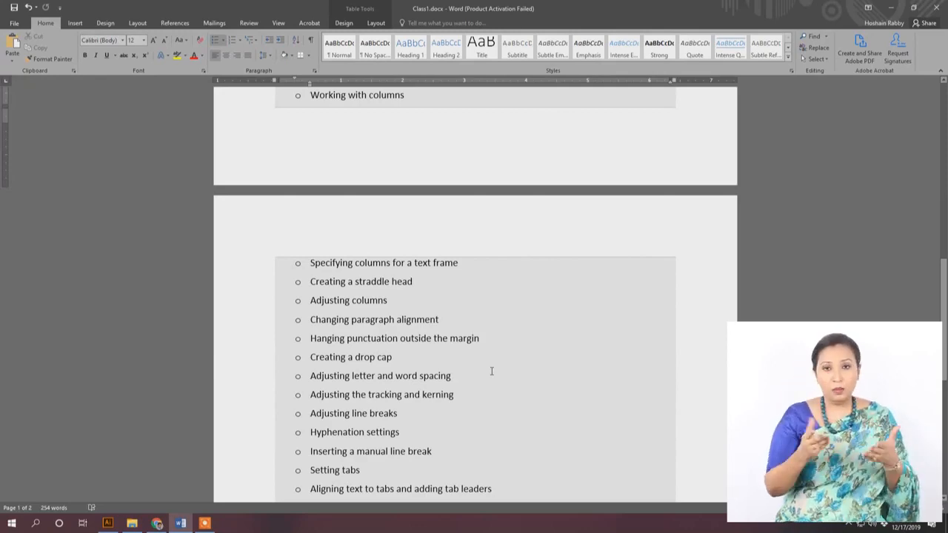
scroll(491, 372, "down", 2)
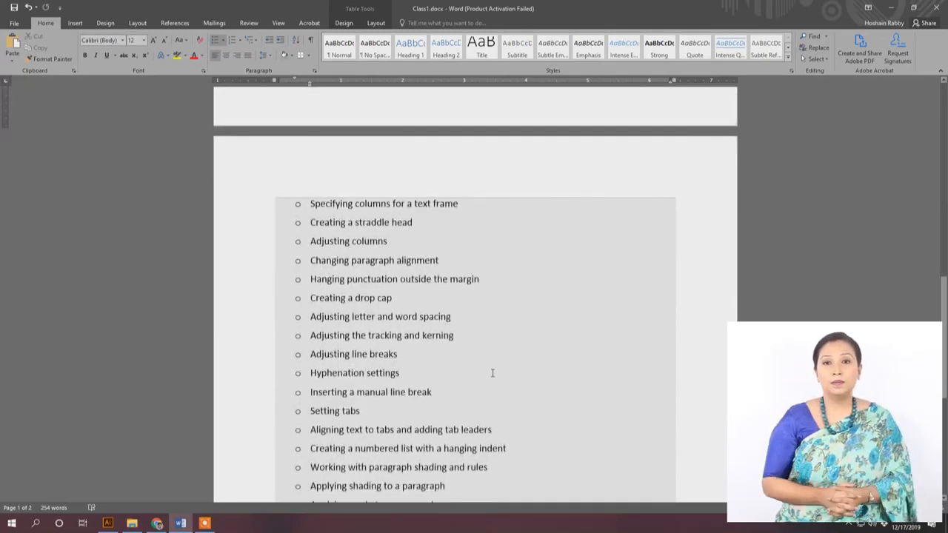
scroll(492, 372, "down", 2)
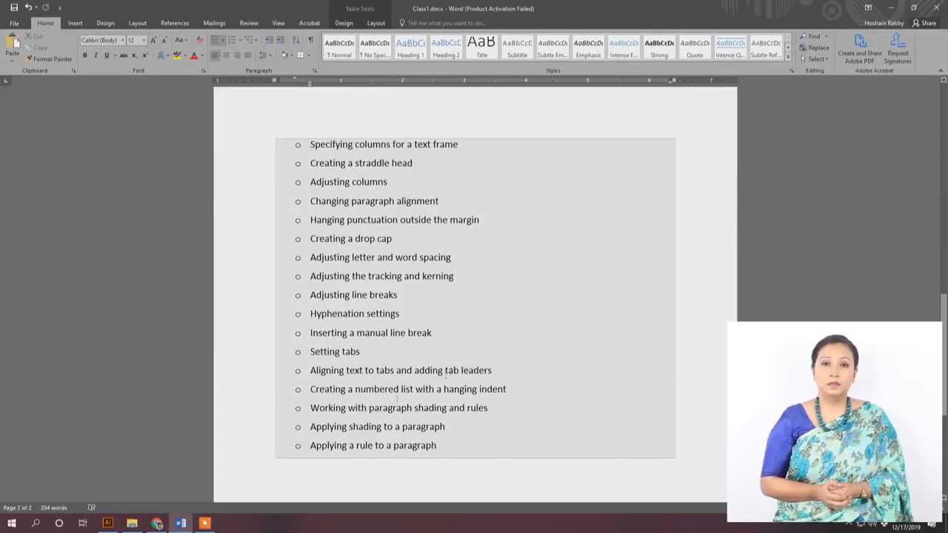
scroll(313, 245, "up", 5)
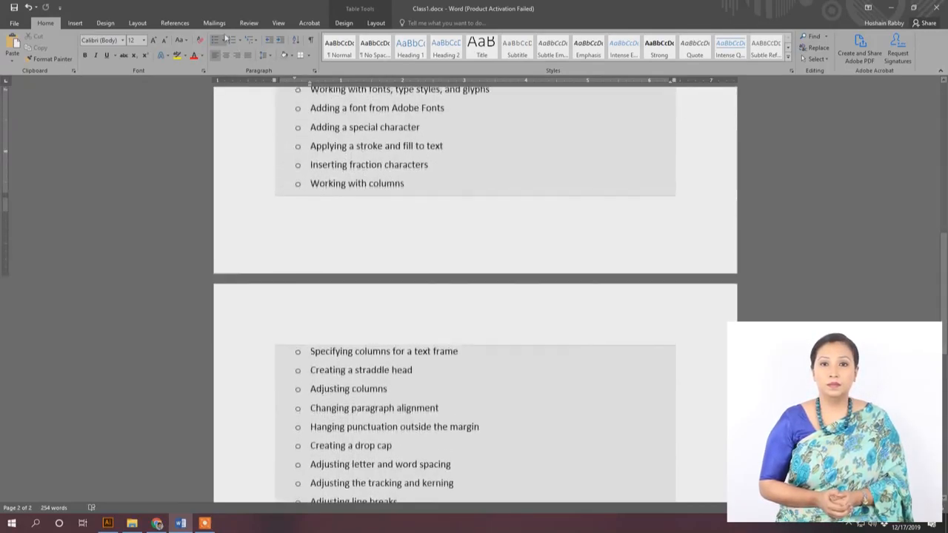
scroll(547, 318, "up", 6)
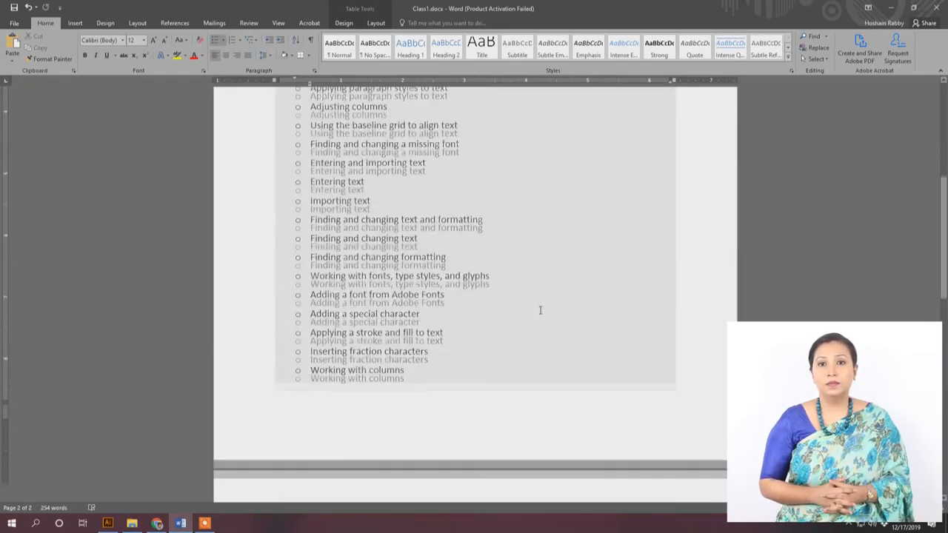
scroll(540, 310, "up", 5)
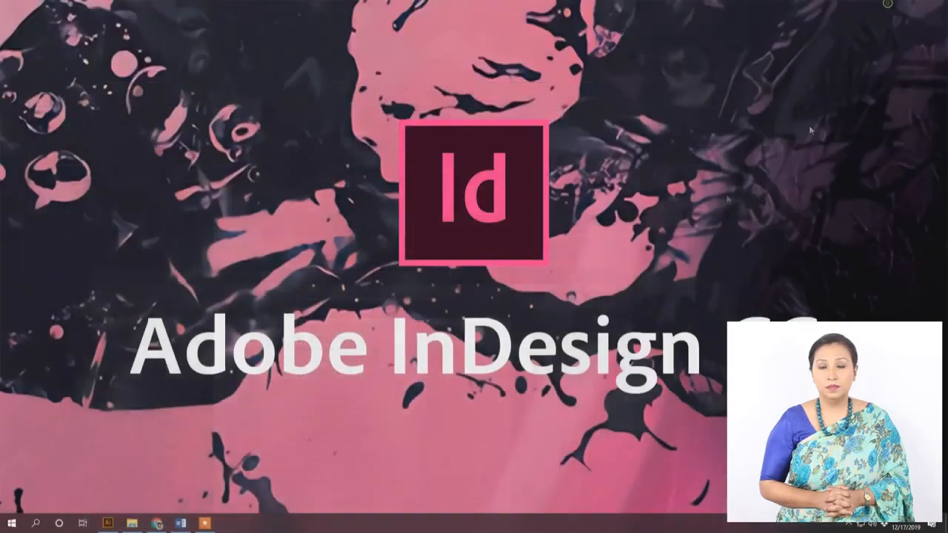
Step: Launch Adobe InDesign and open the Start.indd document from its lesson folder
left_click(3, 522)
type("ind")
key("Return")
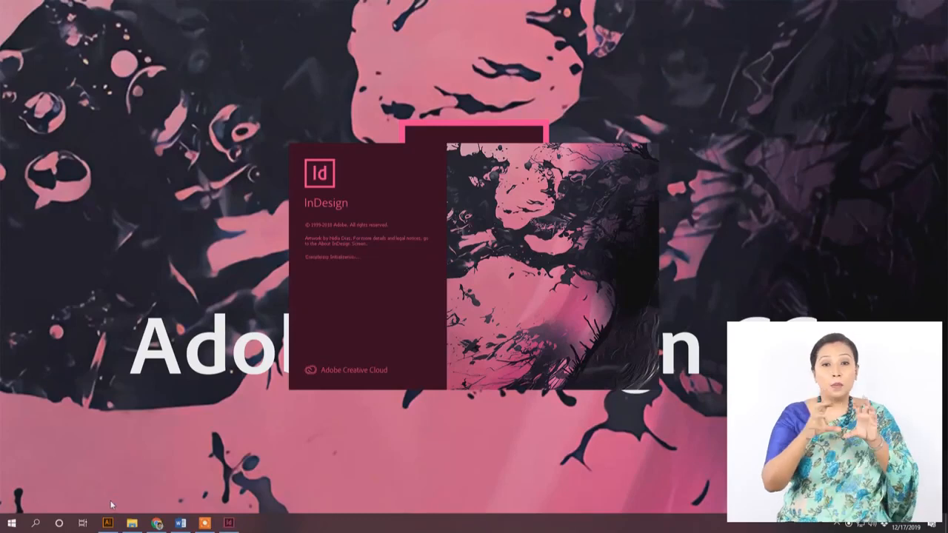
mouse_move(181, 523)
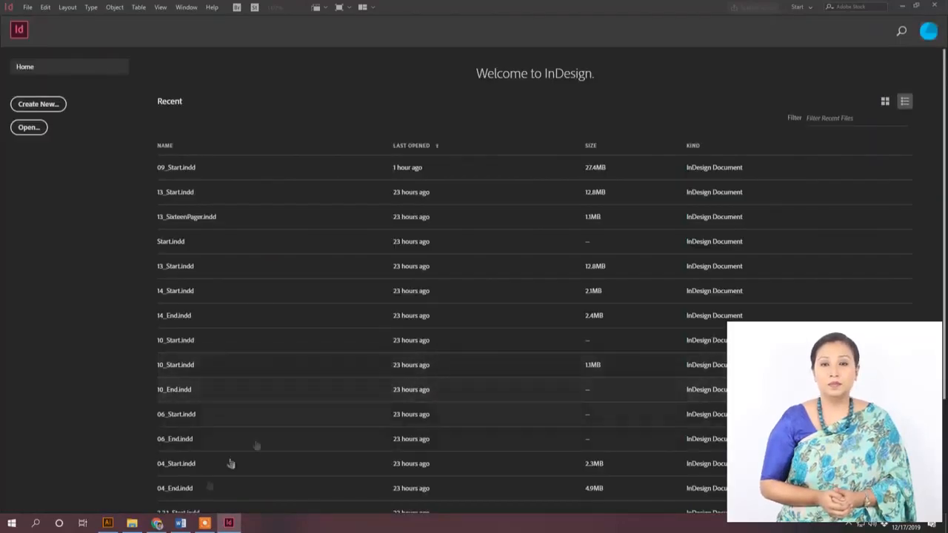
left_click(132, 523)
double_click(384, 184)
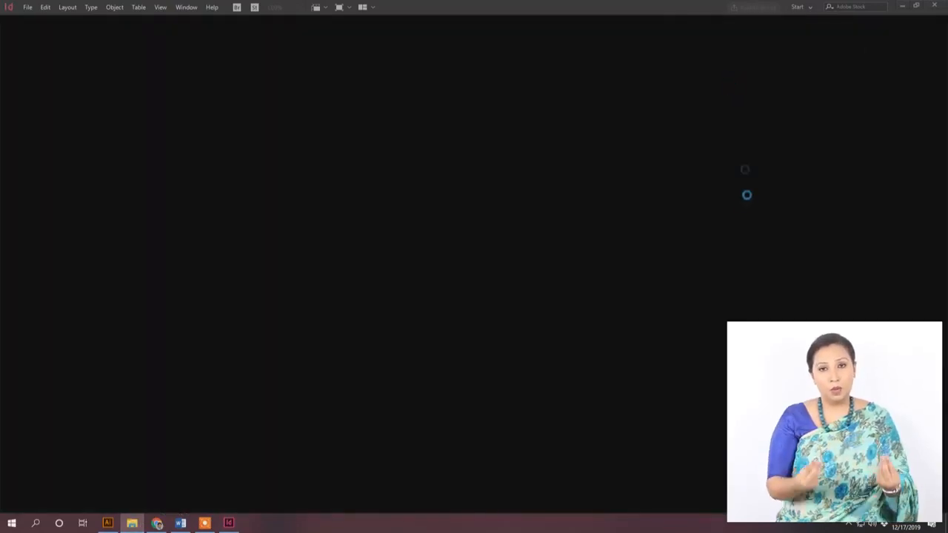
Step: Switch the document to Normal screen mode and display the cover at 75% together with the first spread
scroll(533, 249, "down", 4)
scroll(534, 267, "down", 1)
scroll(535, 281, "up", 2)
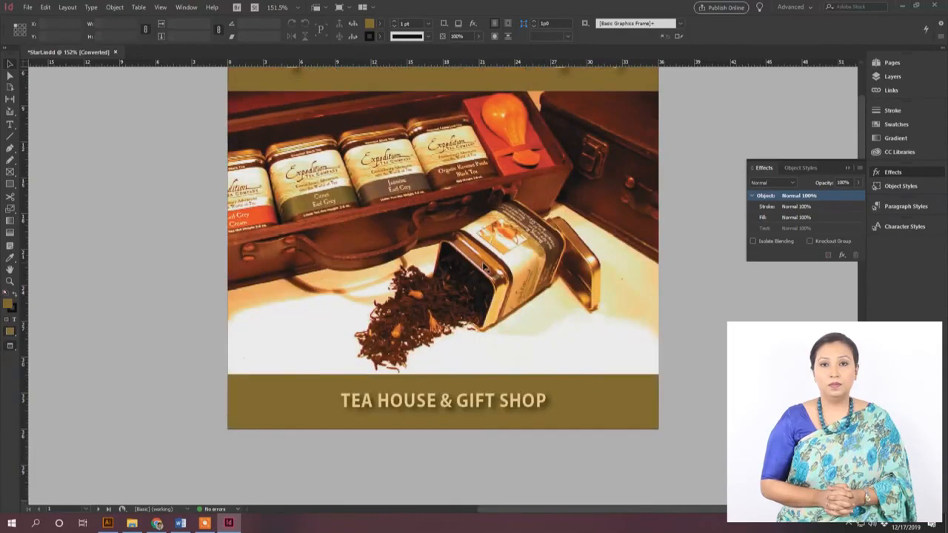
scroll(485, 267, "left", 3)
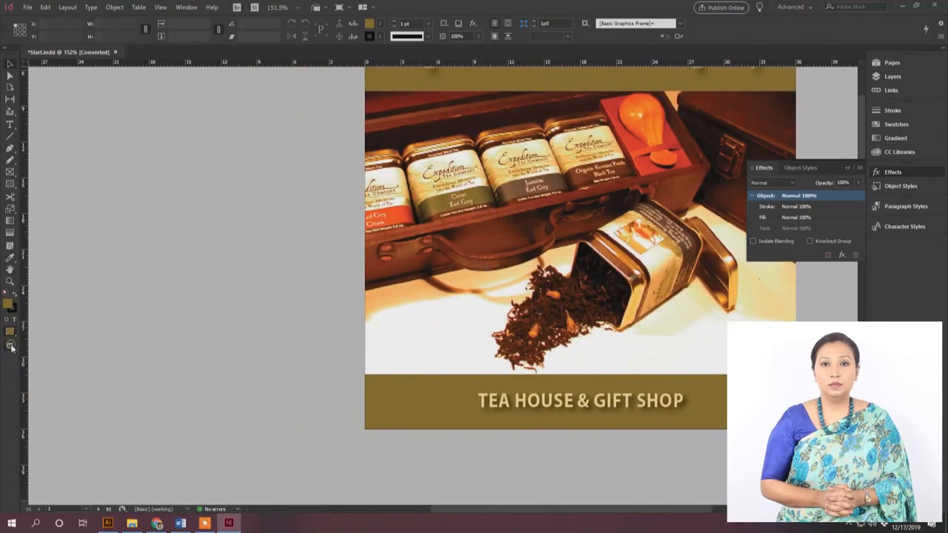
left_click_drag(11, 348, 44, 368)
key("ctrl+0")
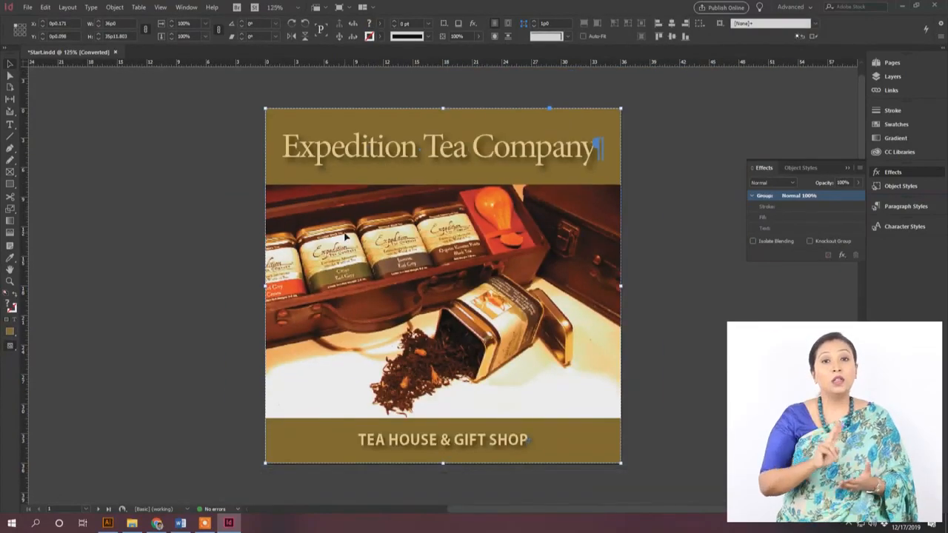
key("ctrl+minus")
key("ctrl+minus")
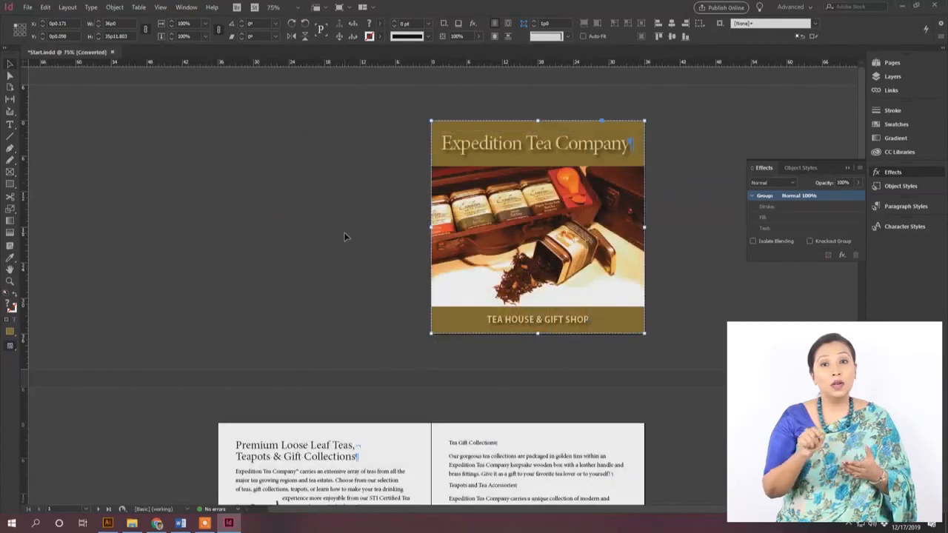
Step: Reset the Advanced workspace to its default layout
left_click(884, 63)
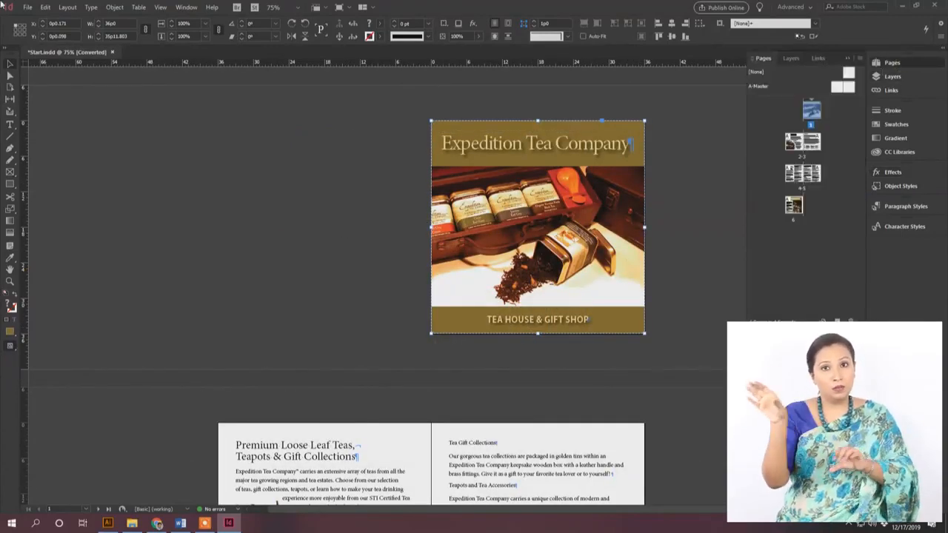
left_click(187, 8)
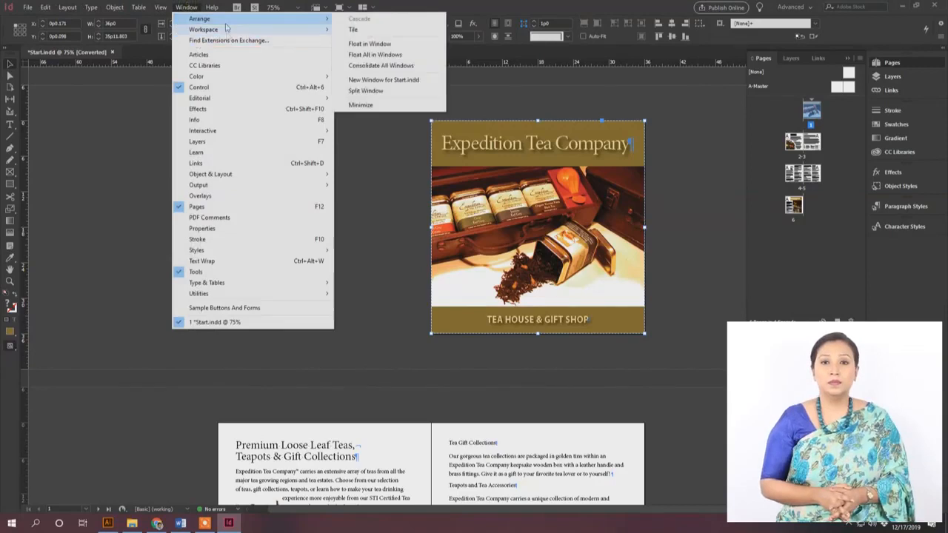
mouse_move(231, 30)
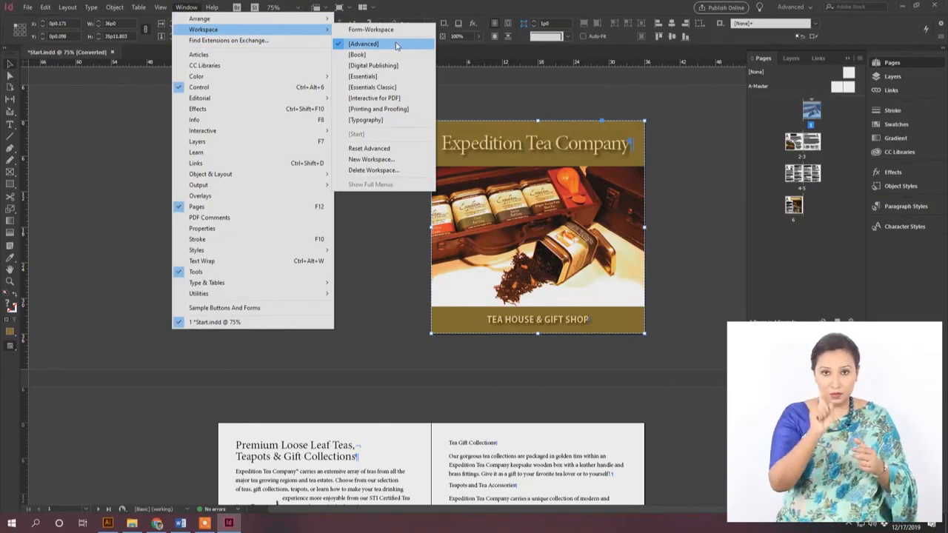
left_click(362, 150)
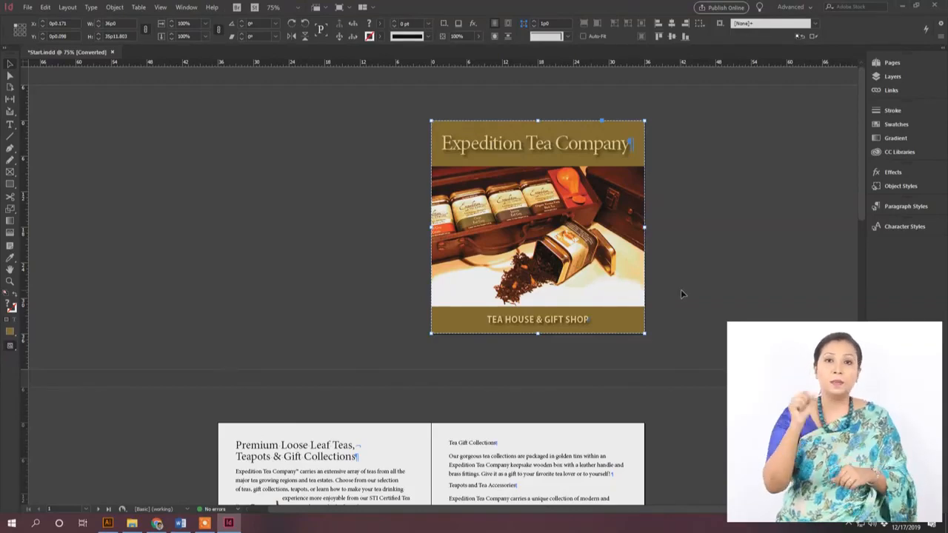
Step: Place the text cursor in the introductory paragraph on page 2 and examine the document's paragraph styles and style groups
scroll(685, 259, "down", 5)
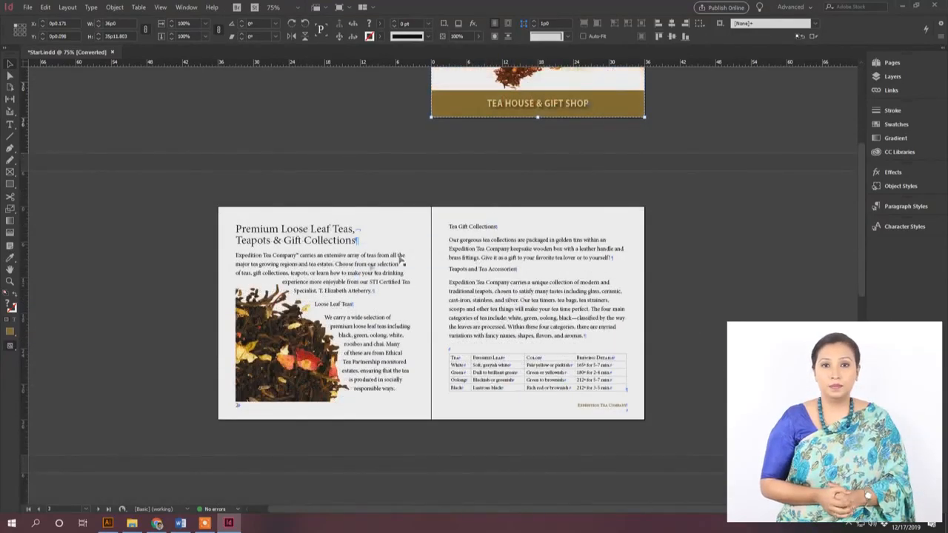
scroll(400, 259, "up", 4)
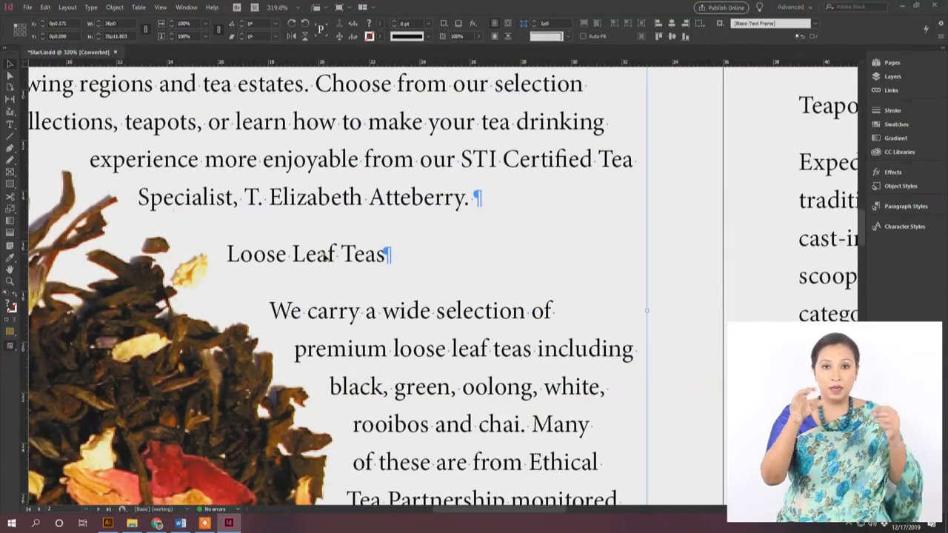
scroll(327, 256, "down", 2)
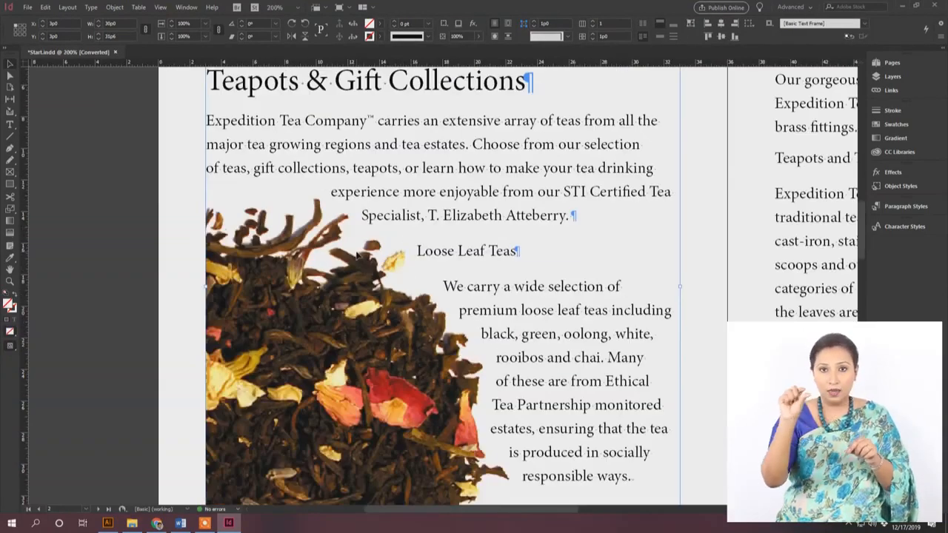
scroll(357, 254, "up", 3)
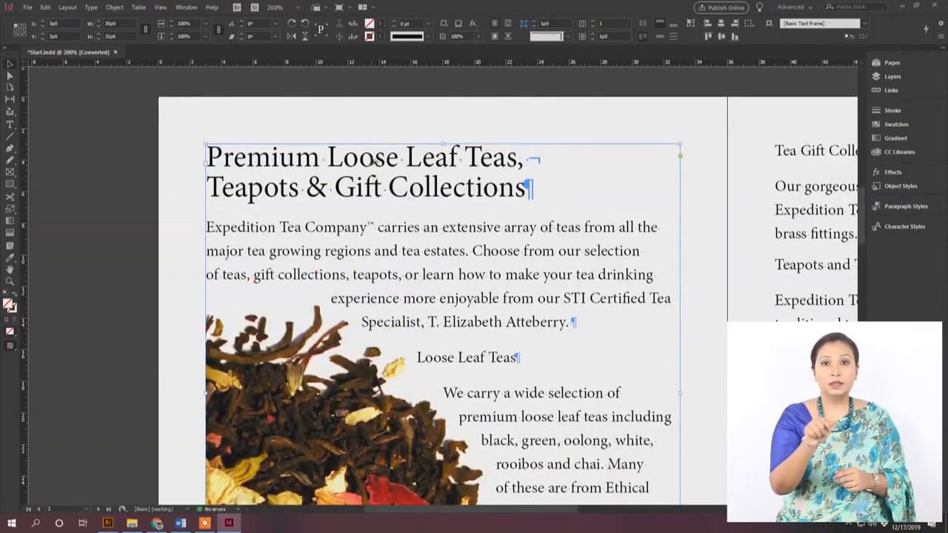
left_click_drag(436, 157, 359, 178)
left_click(422, 251)
left_click(905, 205)
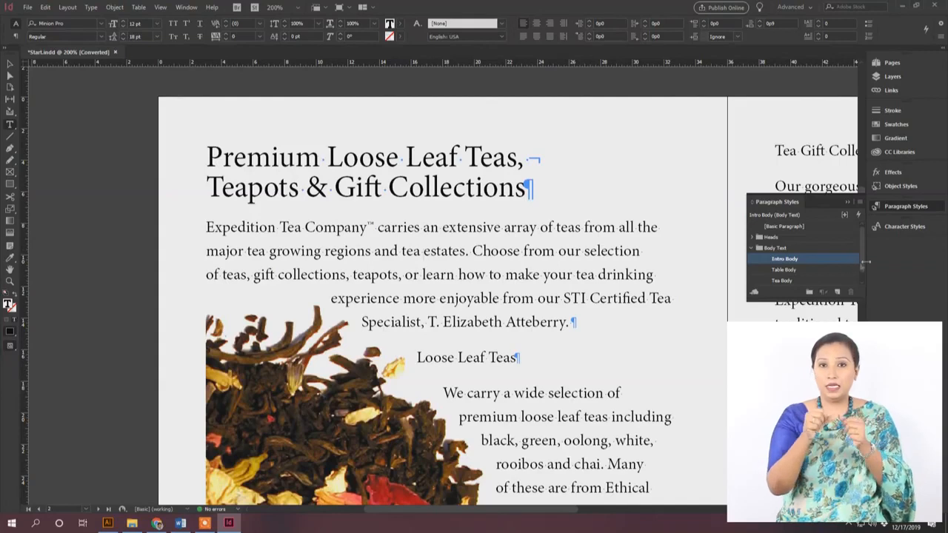
left_click(749, 247)
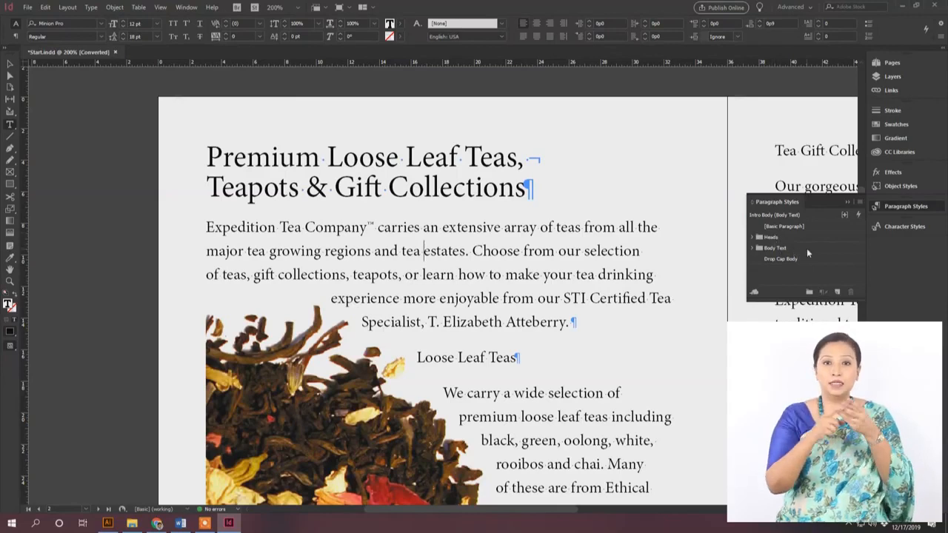
key("Escape")
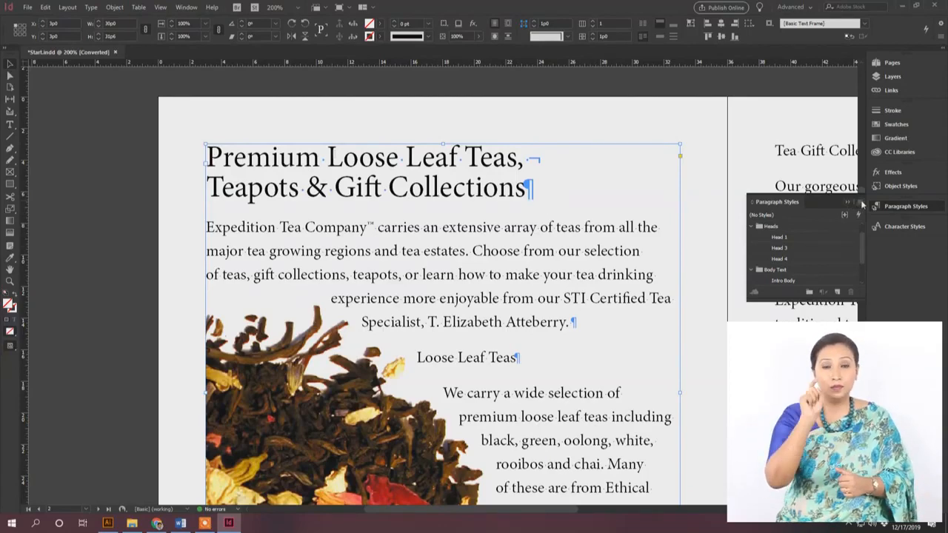
Step: Create a paragraph style named Paragraph Style 8 based on [No Paragraph Style], with the next style left as [Same style]
left_click(858, 202)
left_click(779, 204)
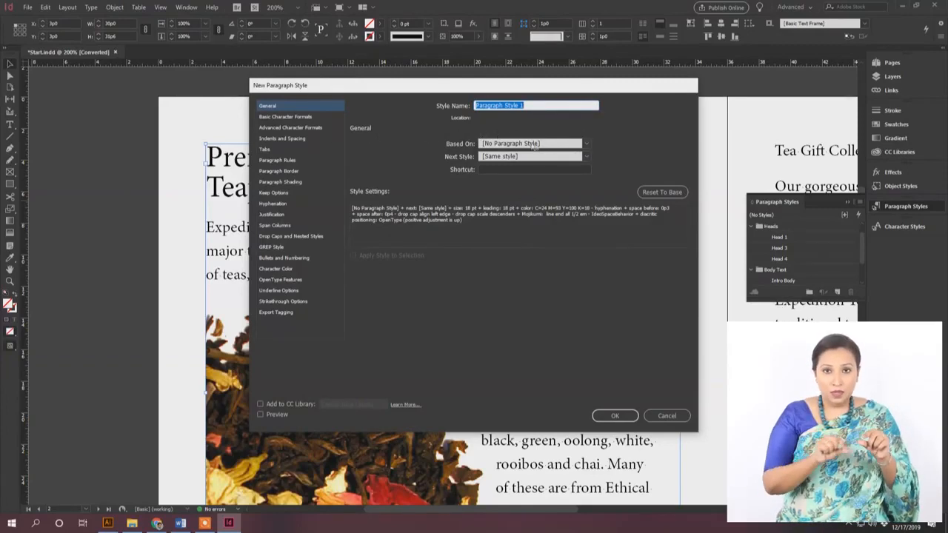
left_click(545, 105)
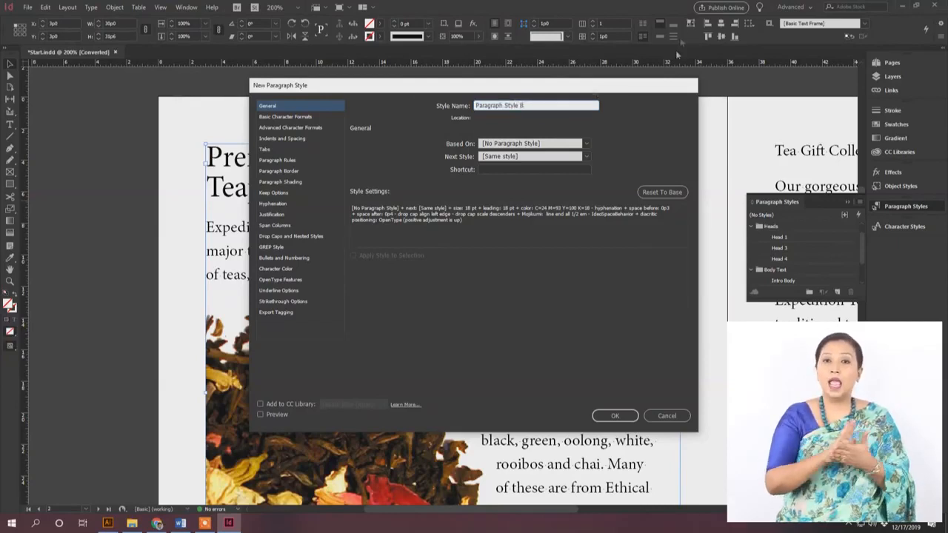
left_click(589, 144)
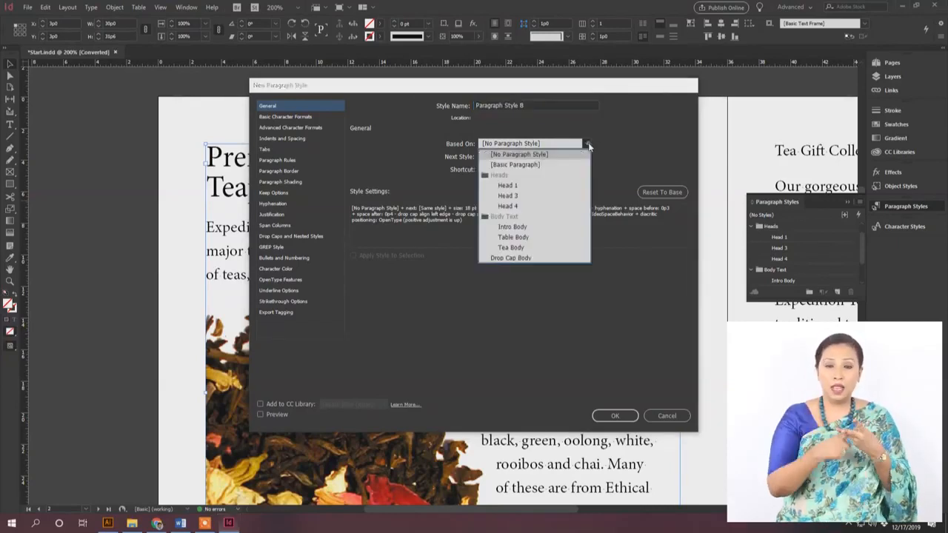
left_click(602, 154)
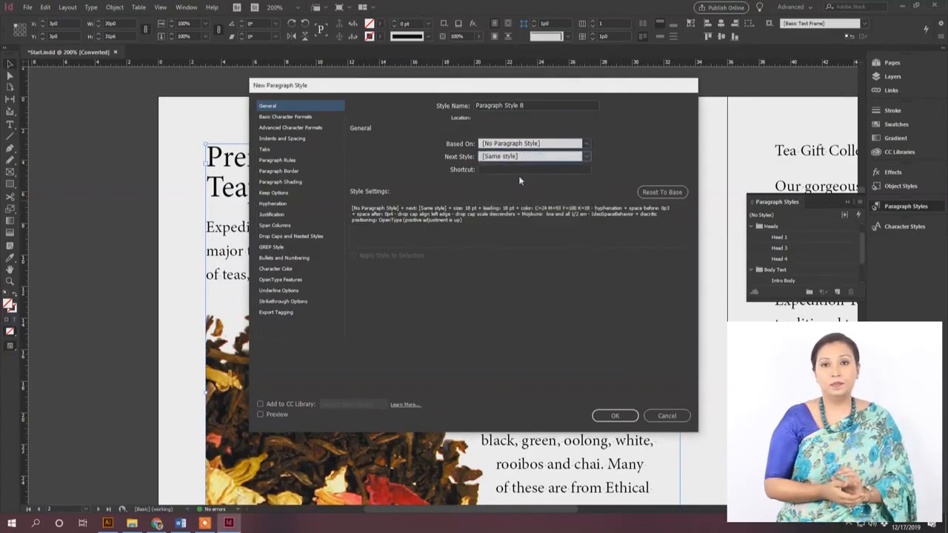
left_click(282, 117)
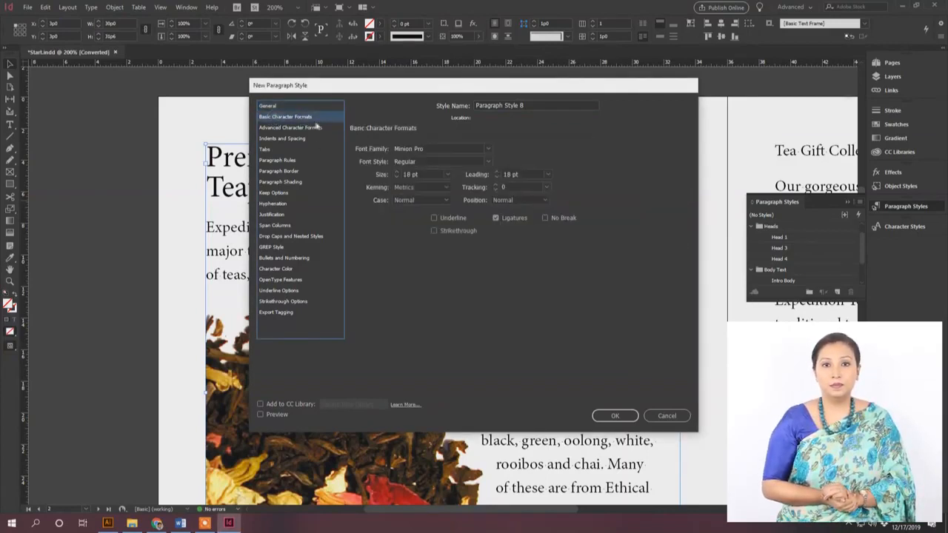
left_click(281, 151)
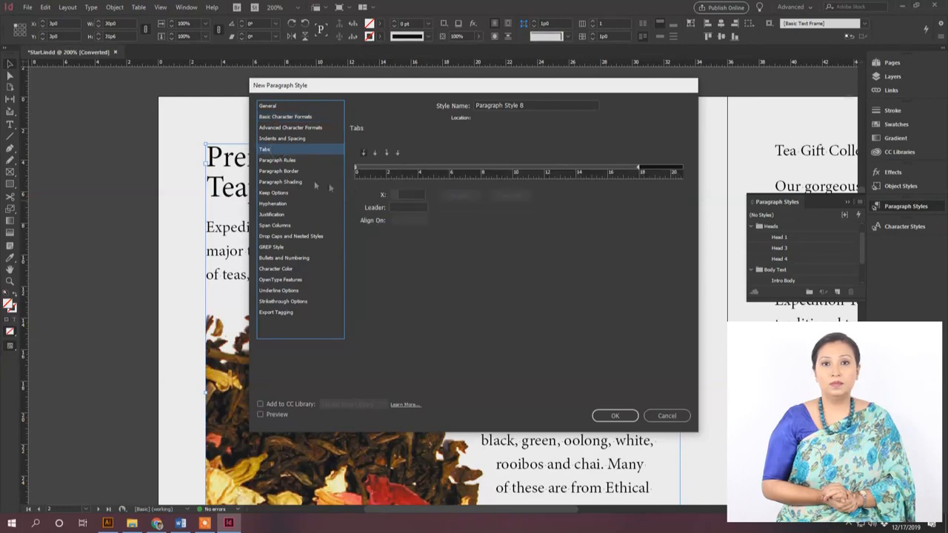
left_click(606, 415)
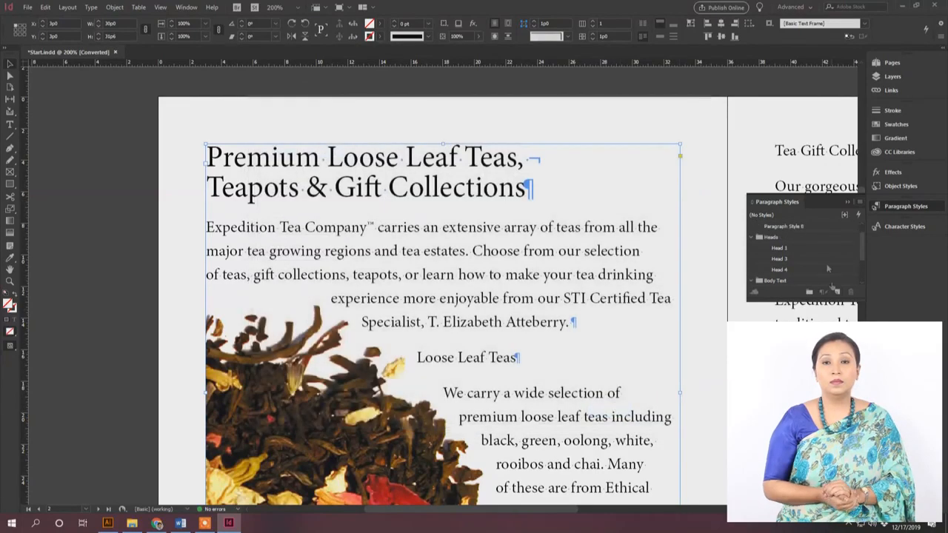
scroll(812, 244, "up", 1)
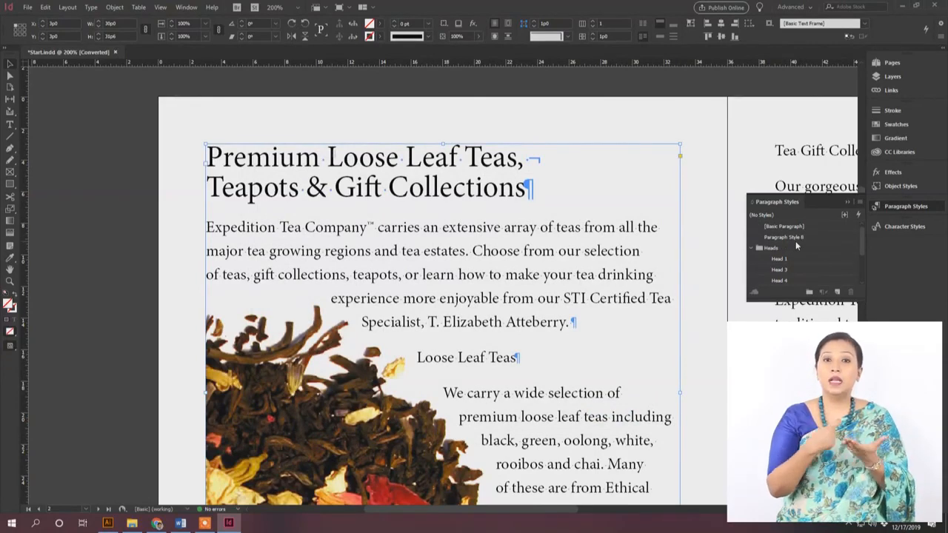
Step: Add a text frame about 23p9 wide and 2p9 high on the pasteboard above page 2, containing the word Bangladesh
left_click(130, 148)
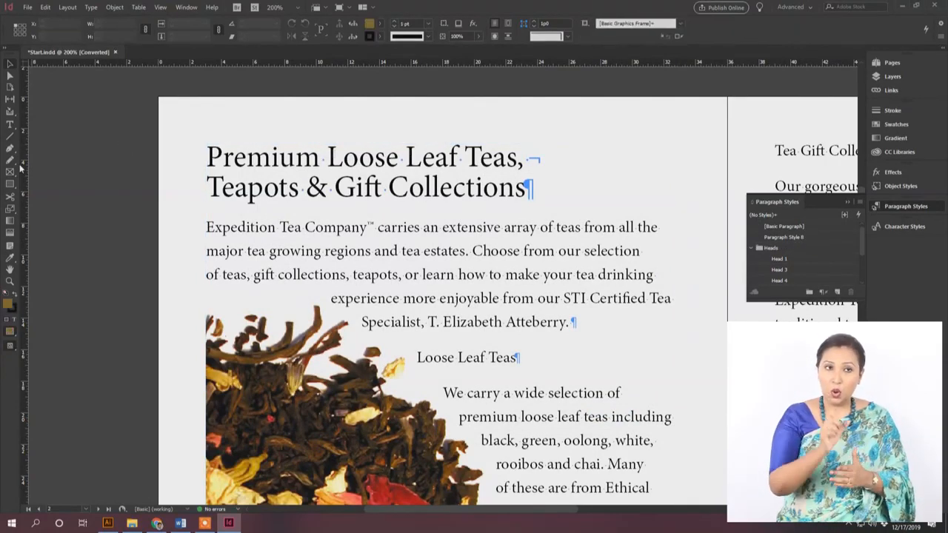
left_click(9, 126)
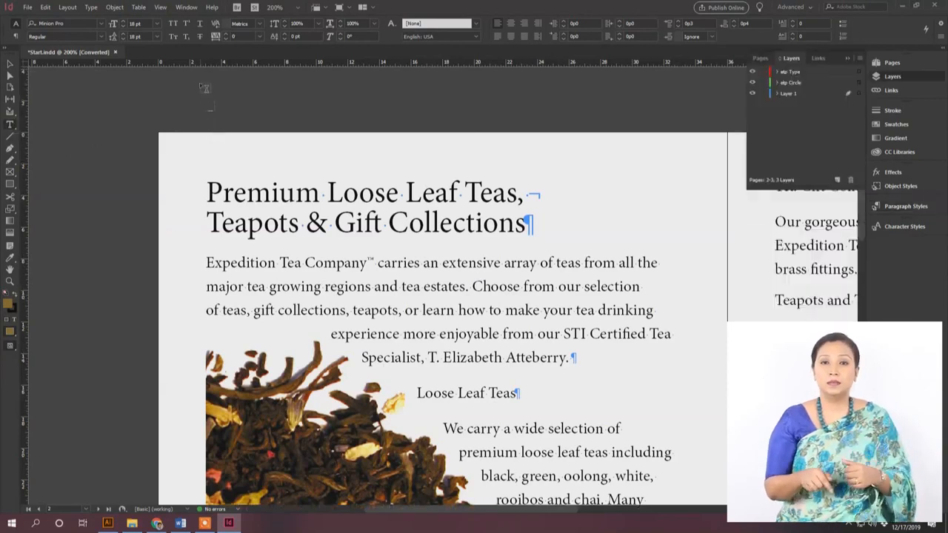
left_click_drag(201, 84, 579, 126)
type("Bangladesh")
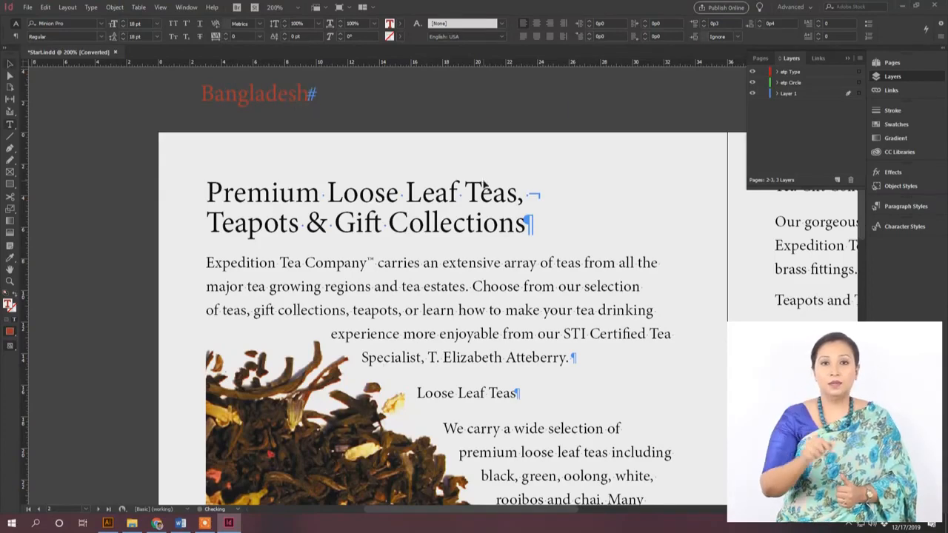
key("Escape")
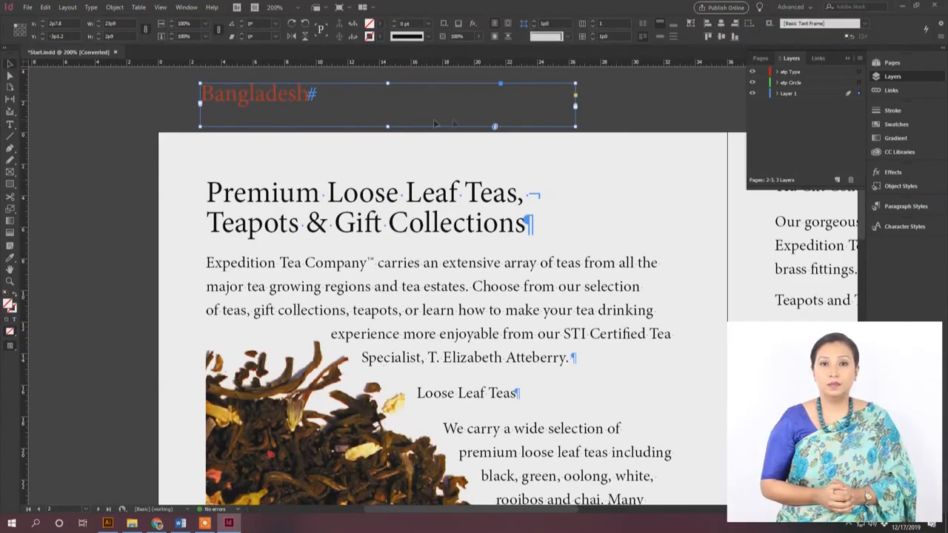
Step: Apply Paragraph Style 8 to the Bangladesh text frame, keeping the style's name
left_click(908, 210)
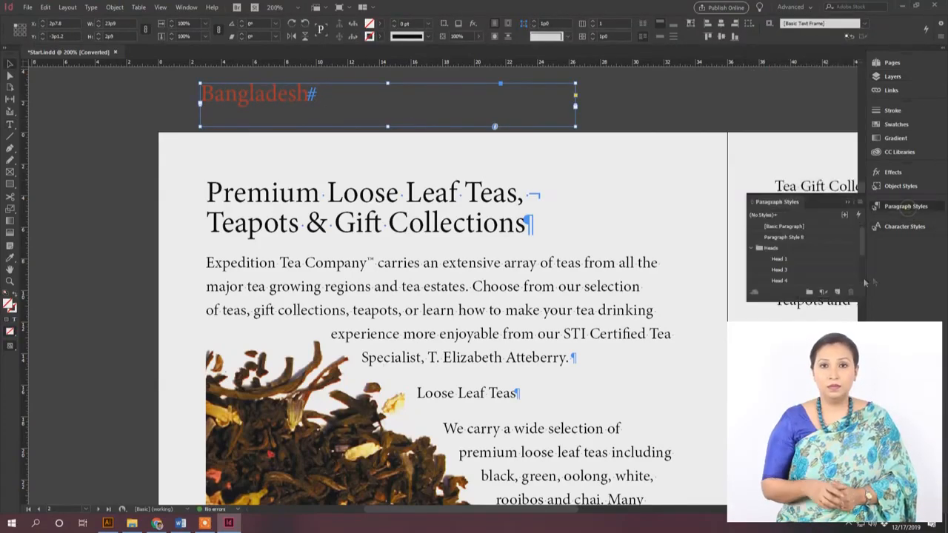
left_click(794, 238)
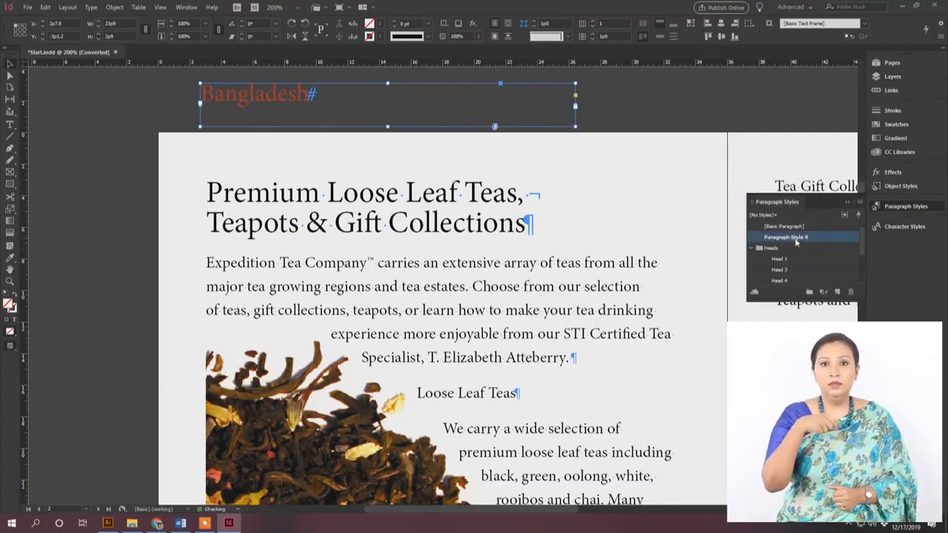
left_click(794, 238)
left_click(791, 236)
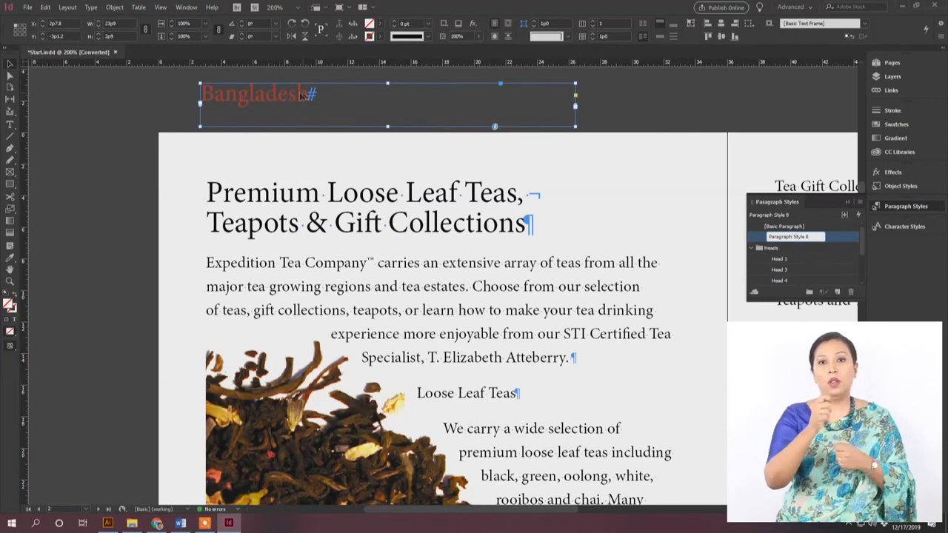
key("Return")
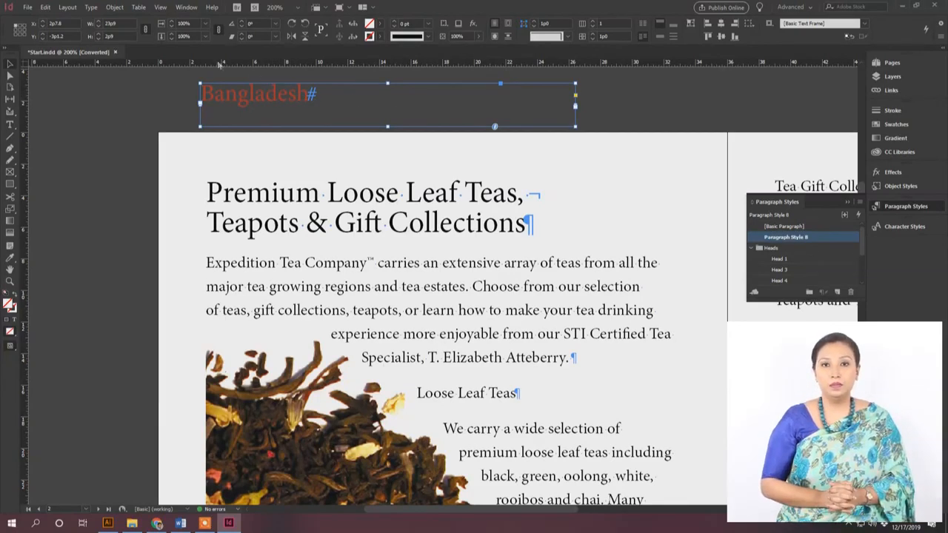
Step: Override the Bangladesh text's character formatting with a font size of 8 pt and the AdLib Win95BT font
left_click(186, 7)
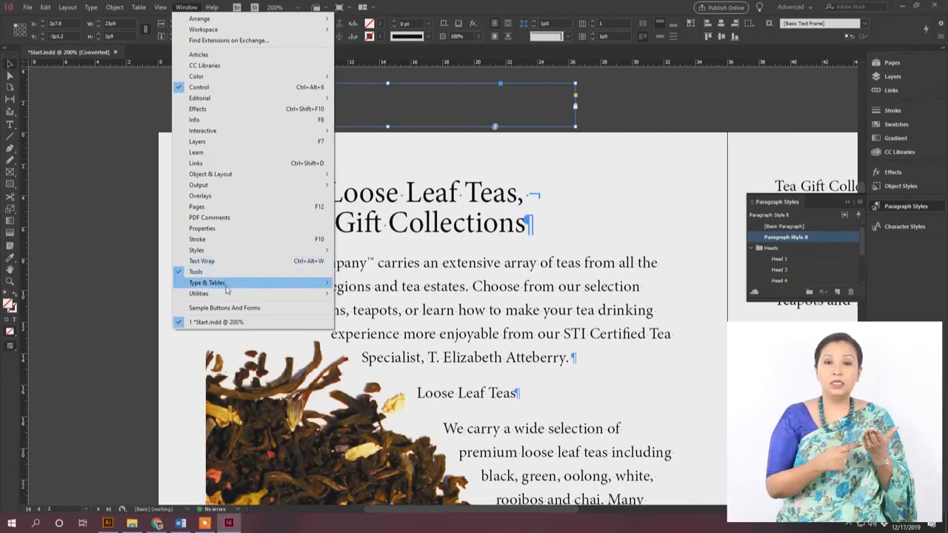
mouse_move(226, 288)
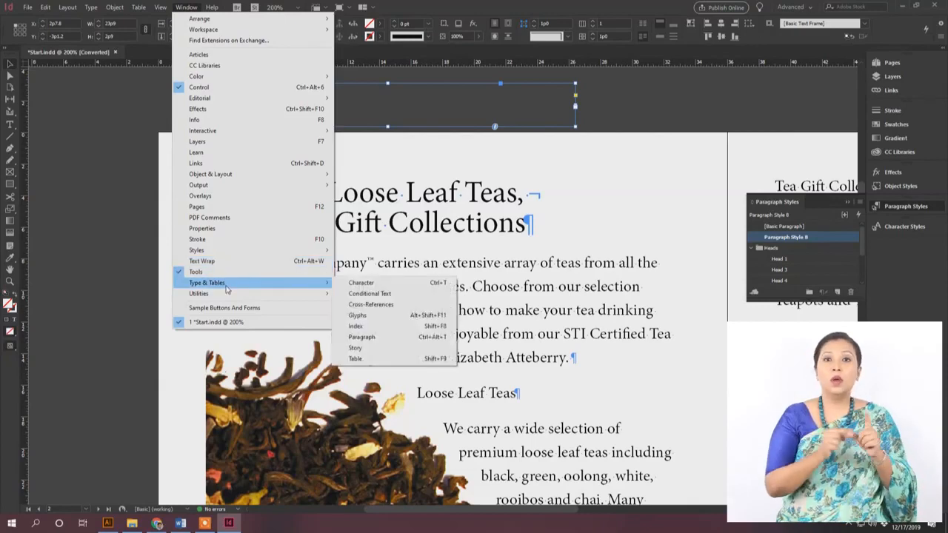
left_click(363, 282)
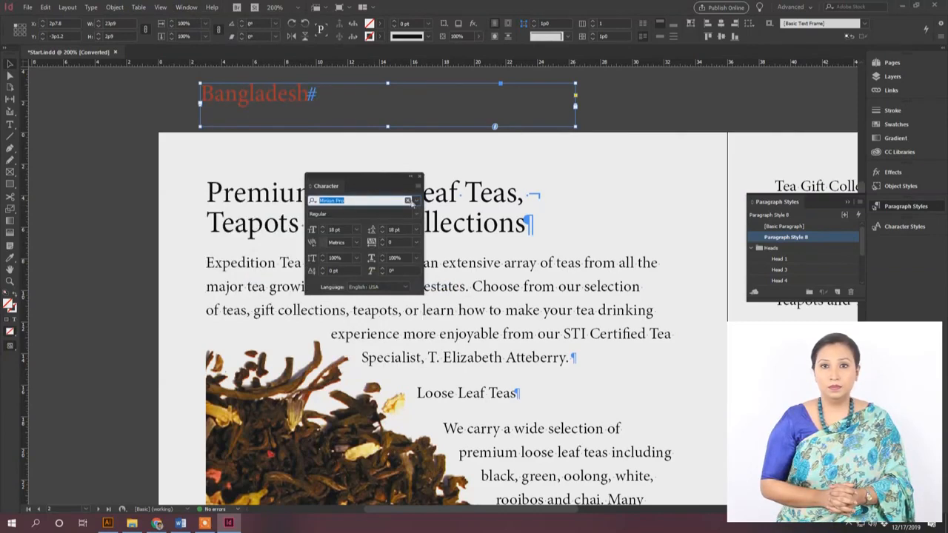
left_click(357, 230)
left_click(353, 261)
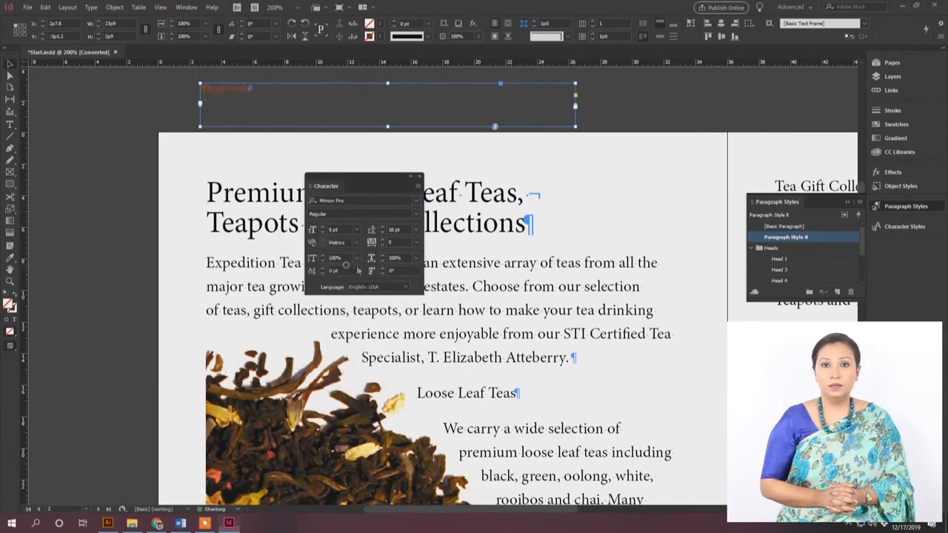
left_click(374, 201)
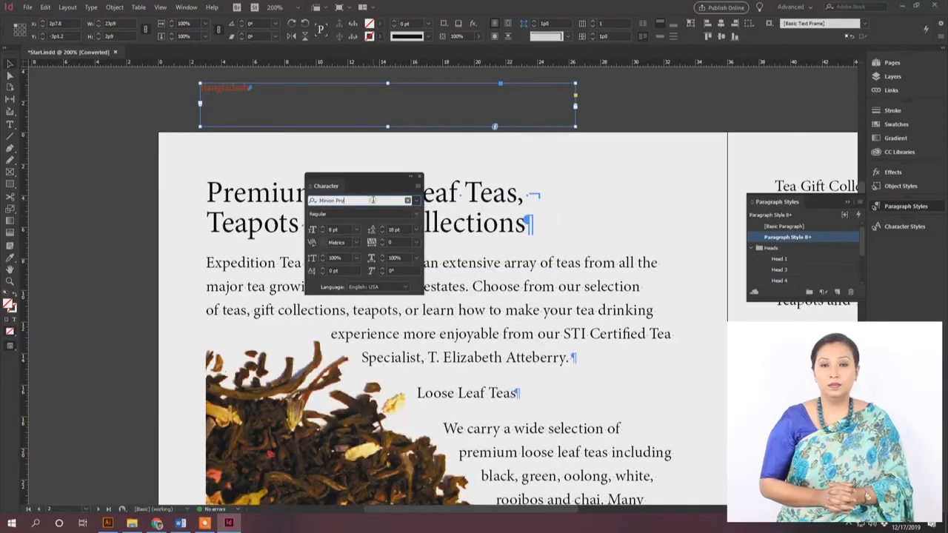
left_click(407, 200)
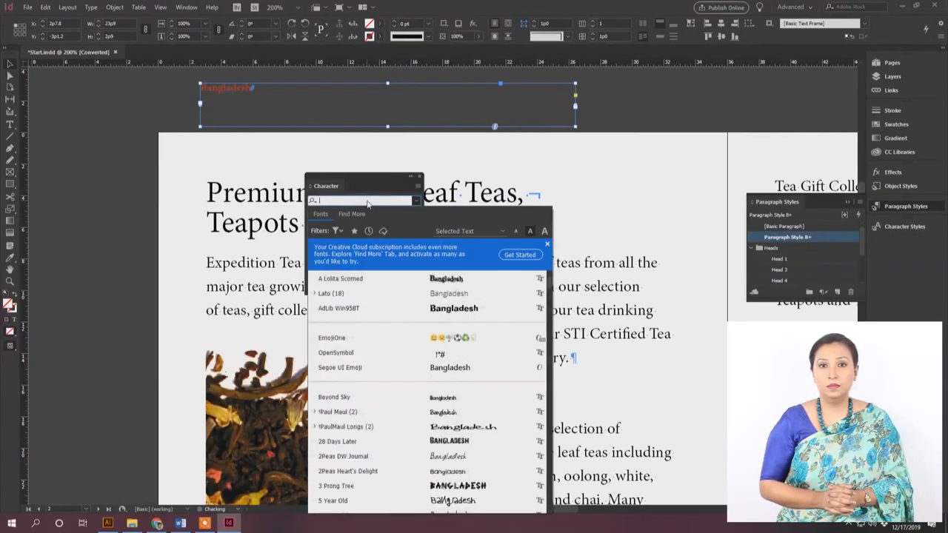
left_click(346, 310)
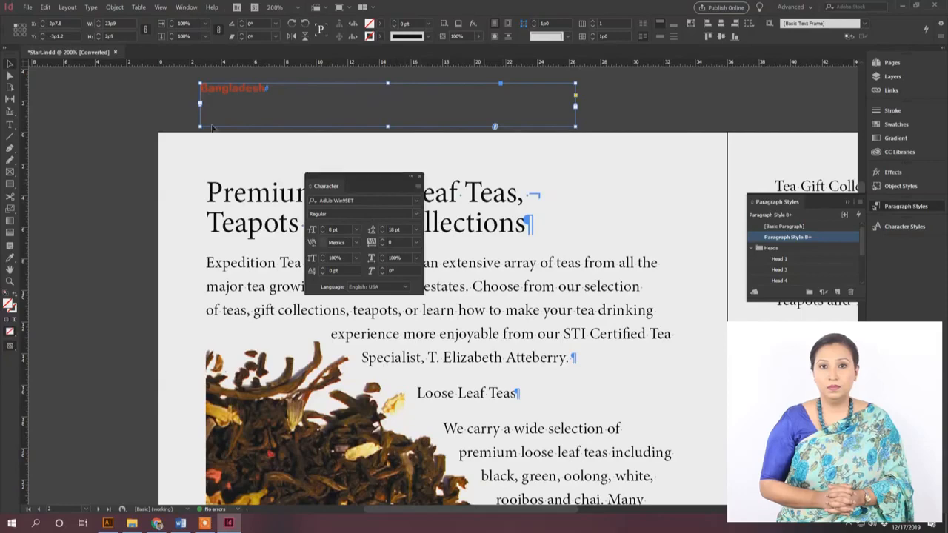
Step: Reapply Paragraph Style 8 to the Bangladesh frame to clear its overrides, accept the style's options as they are, and delete the frame
left_click(651, 83)
left_click(222, 92)
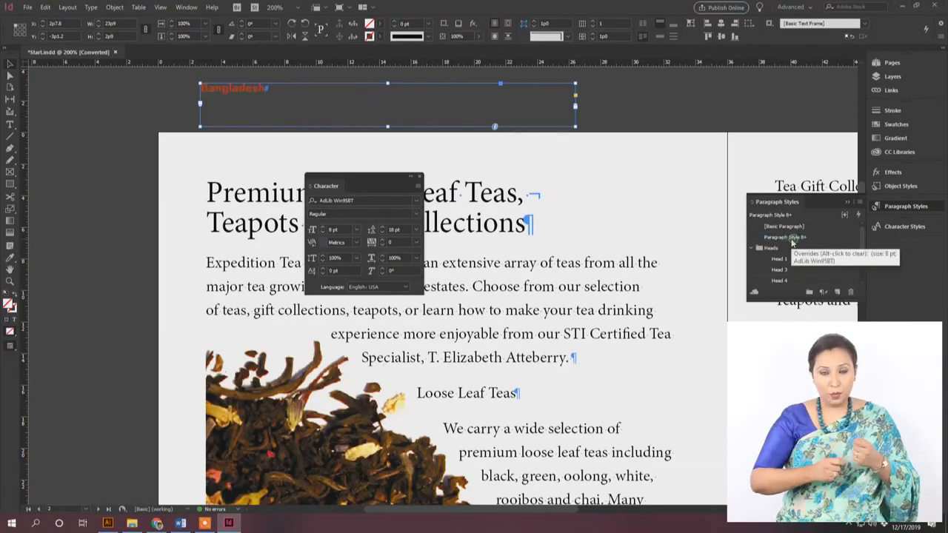
double_click(786, 237)
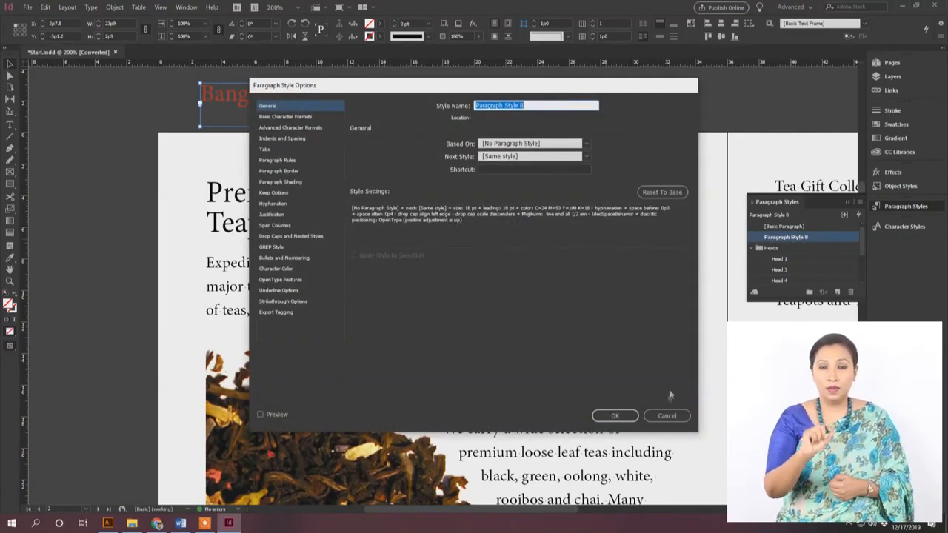
left_click(614, 415)
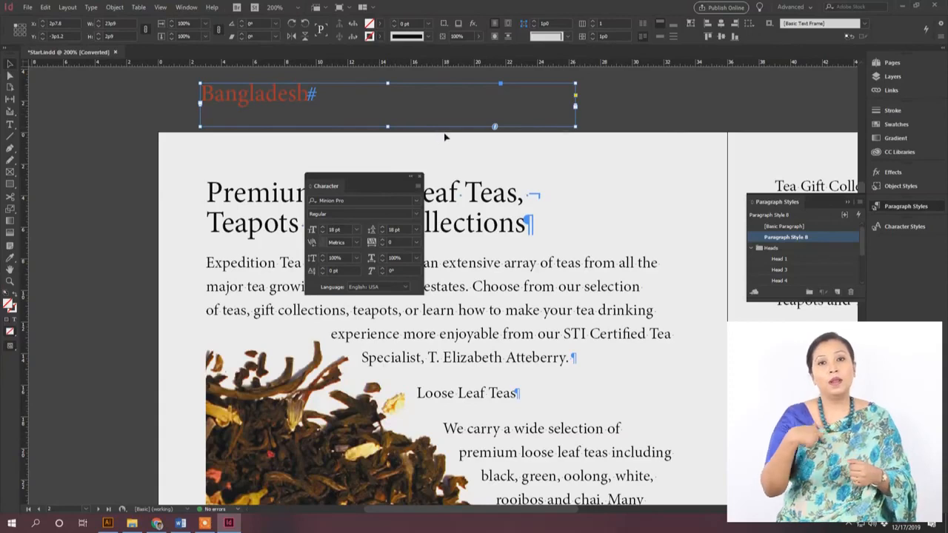
key("Delete")
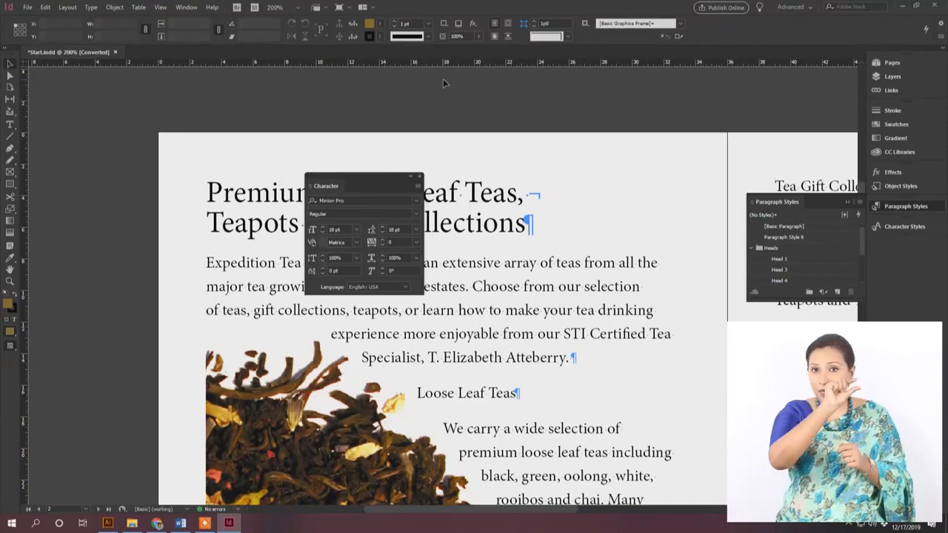
Step: Move the floating Character panel clear of the page and create a character style named Character Style 1 without any formatting attributes
left_click(91, 9)
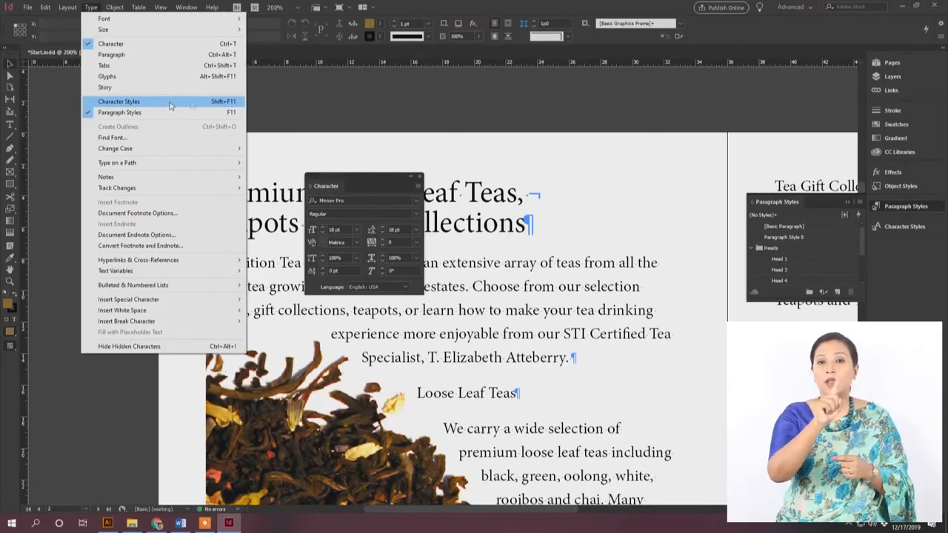
left_click(907, 227)
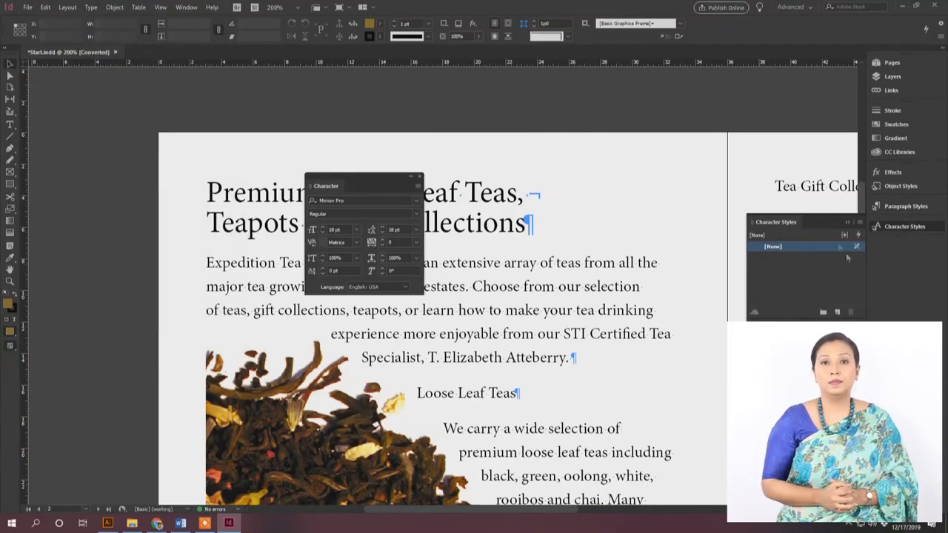
left_click_drag(360, 180, 95, 186)
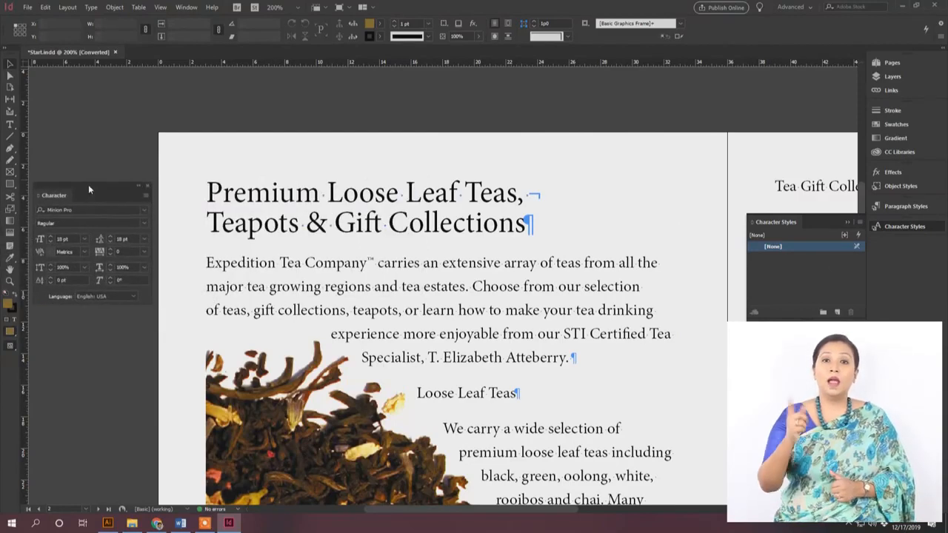
left_click(858, 223)
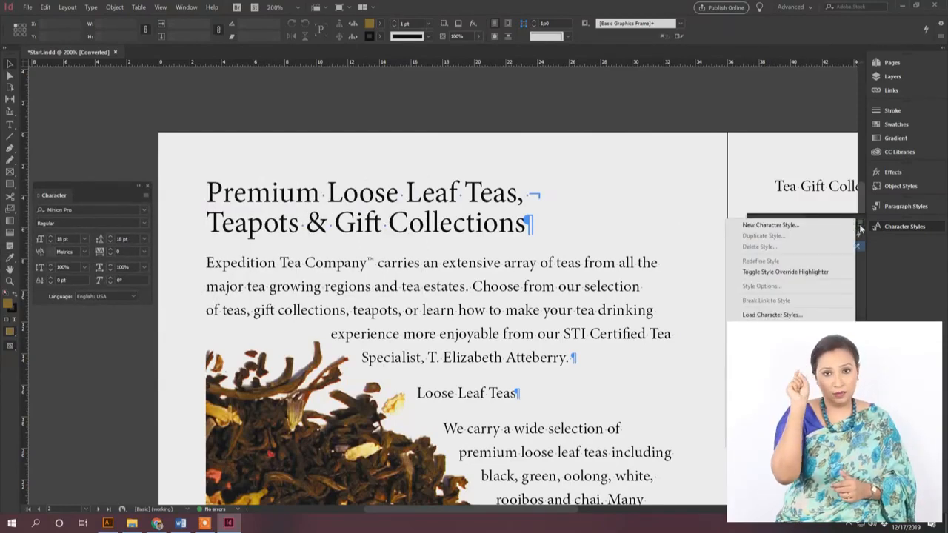
left_click(770, 225)
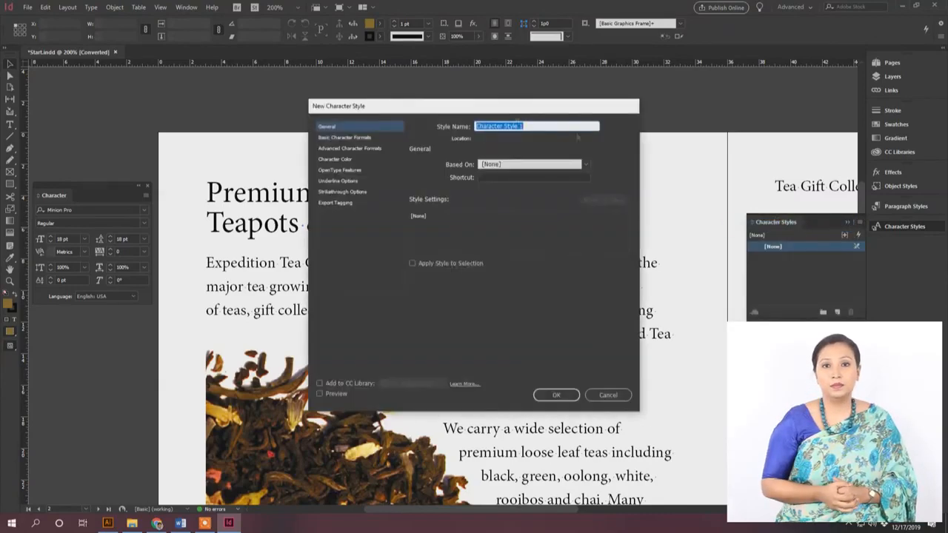
left_click(370, 149)
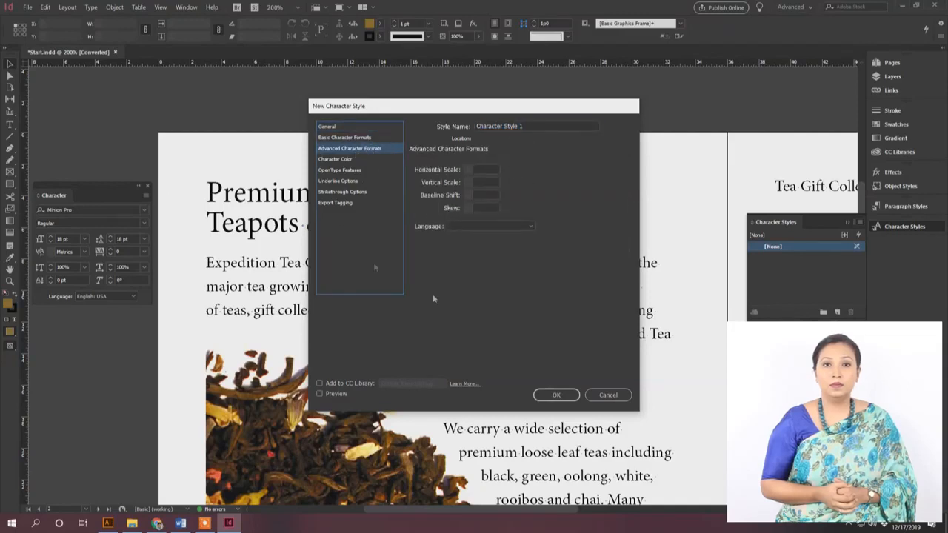
left_click(556, 395)
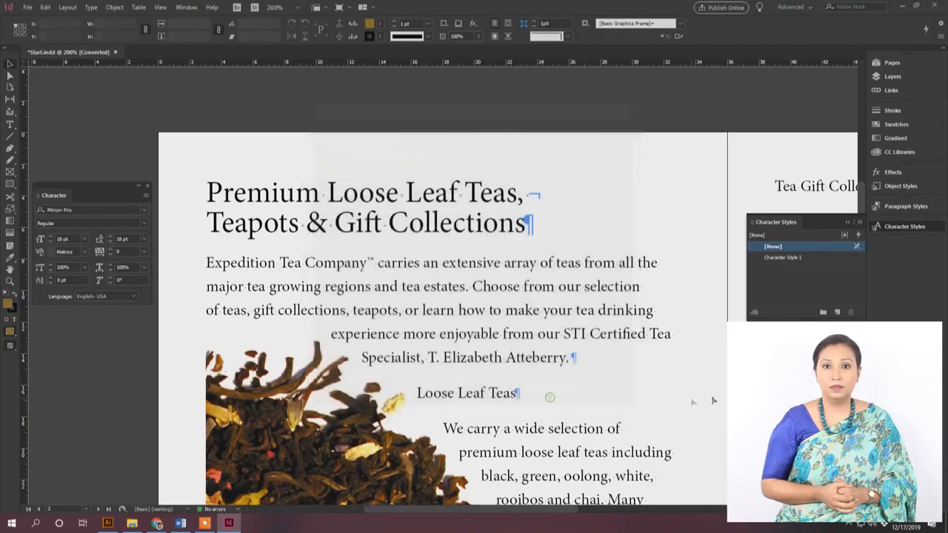
left_click(804, 282)
scroll(94, 100, "up", 2)
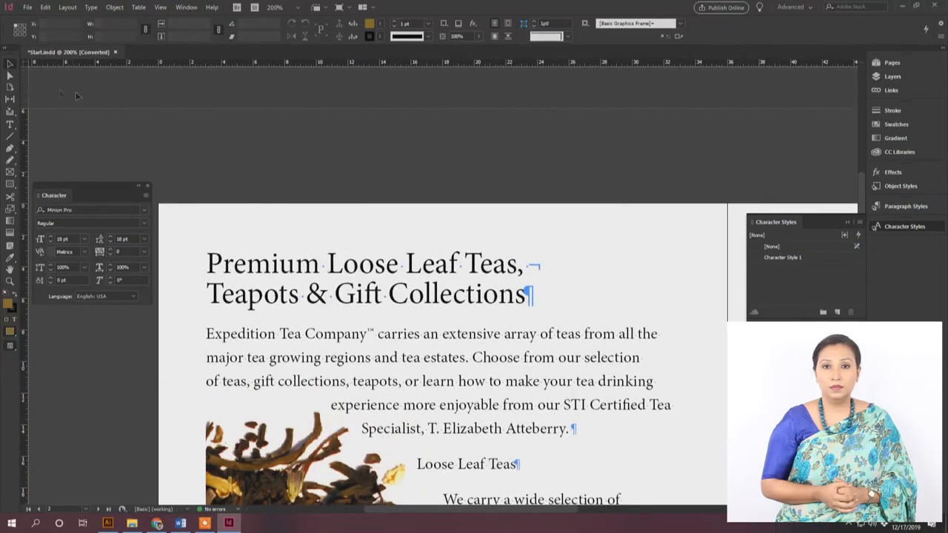
Step: Add a text frame above the page's Premium Loose Leaf Teas heading and enter the text Bangladesh
left_click(10, 125)
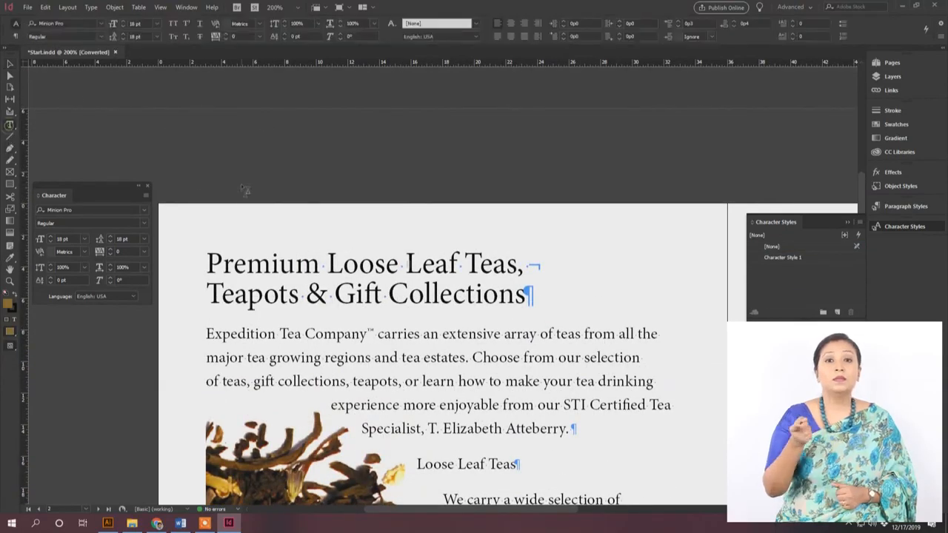
mouse_move(212, 156)
left_mouse_down()
mouse_move(503, 212)
mouse_move(483, 194)
left_mouse_up()
type("Bangla")
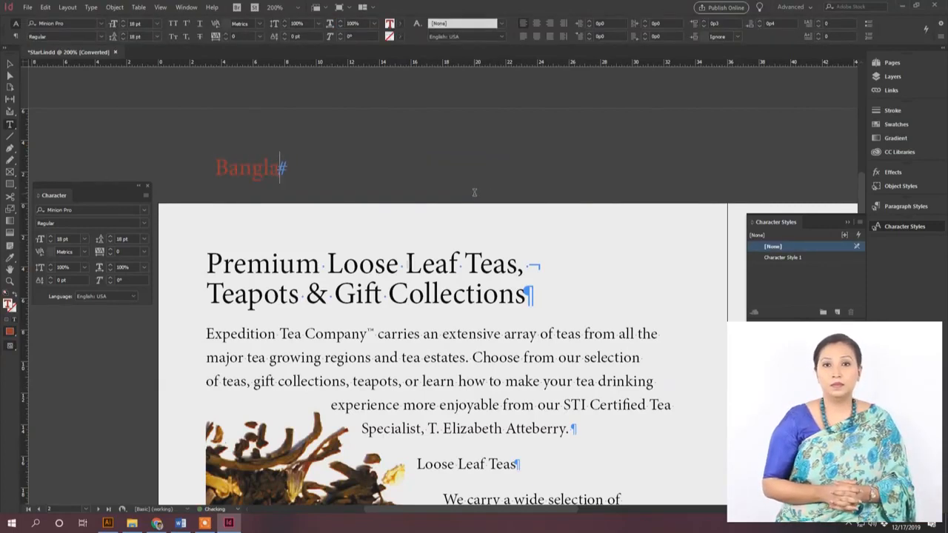
type("desh")
key("Escape")
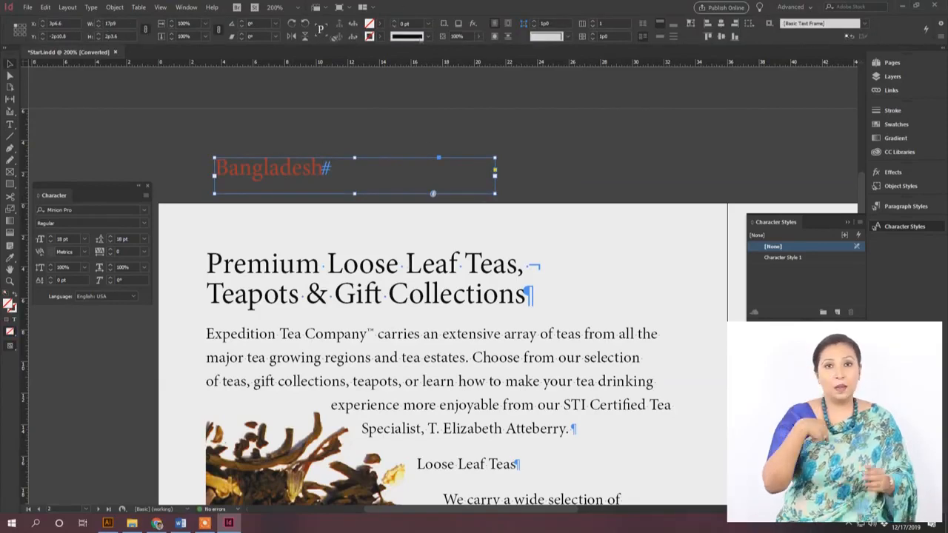
Step: Format the Bangladesh text with the Minstrel font, size 30 pt, tracking 50 and horizontal scale 150%
left_click(144, 210)
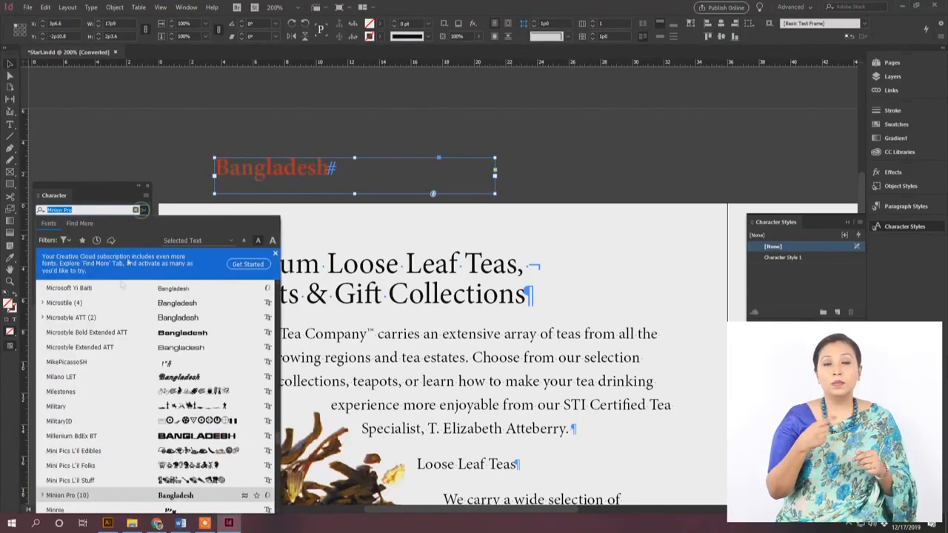
scroll(103, 405, "down", 3)
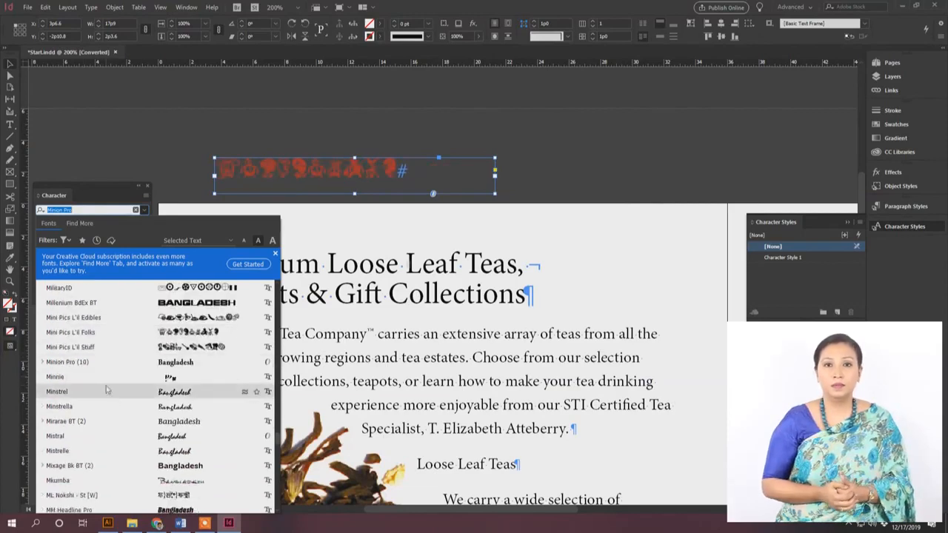
left_click(165, 390)
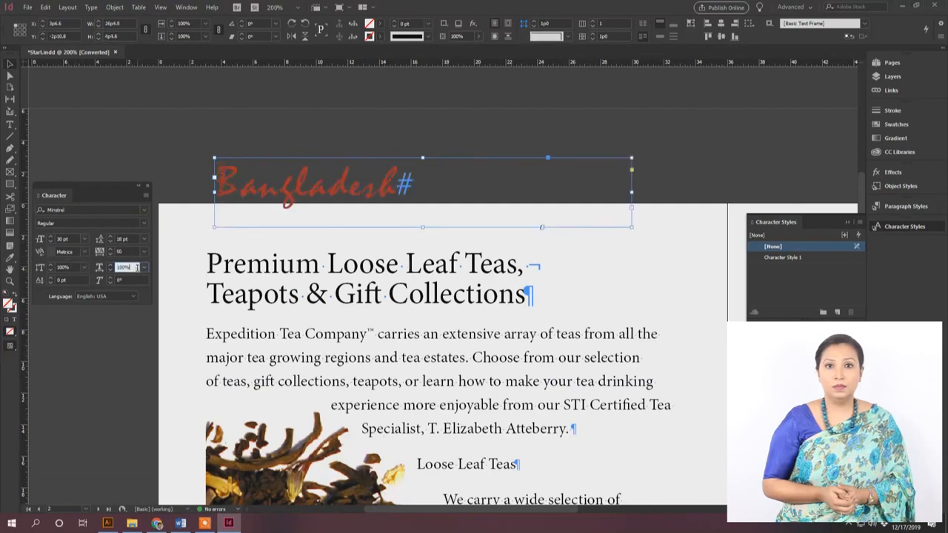
left_click_drag(137, 268, 68, 270)
type("10")
key("Return")
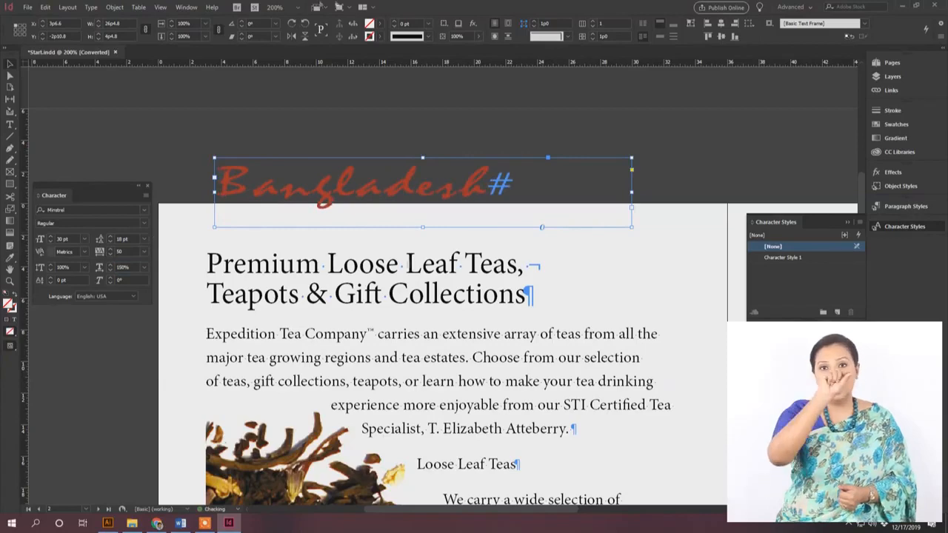
triple_click(373, 179)
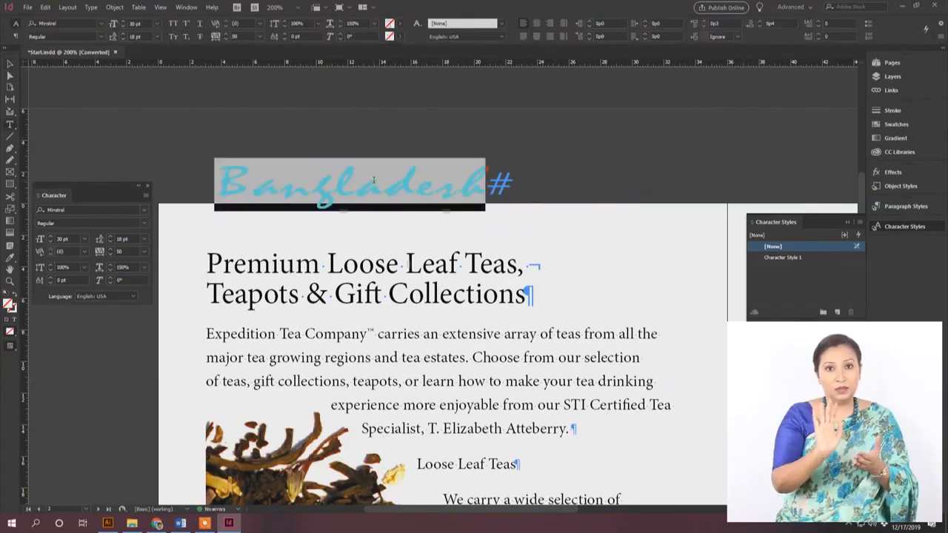
left_click(858, 221)
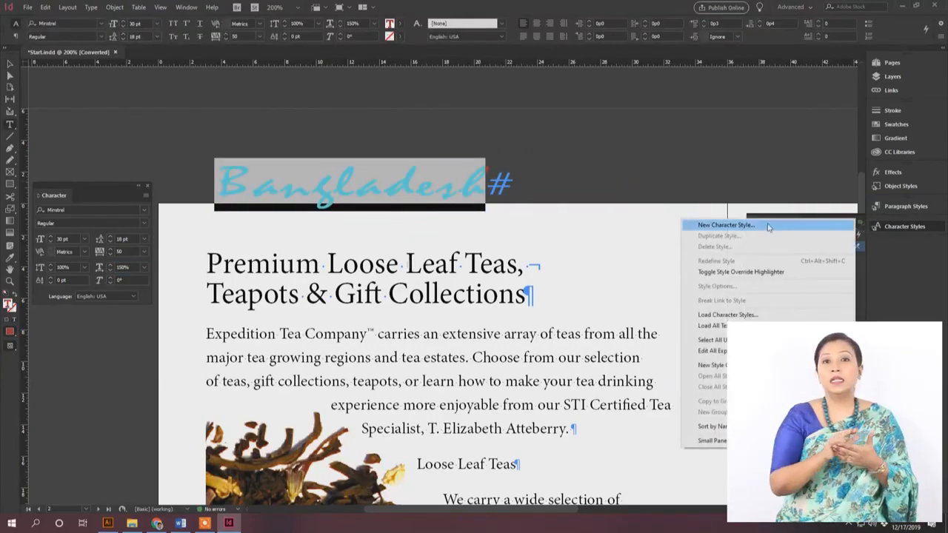
left_click(769, 226)
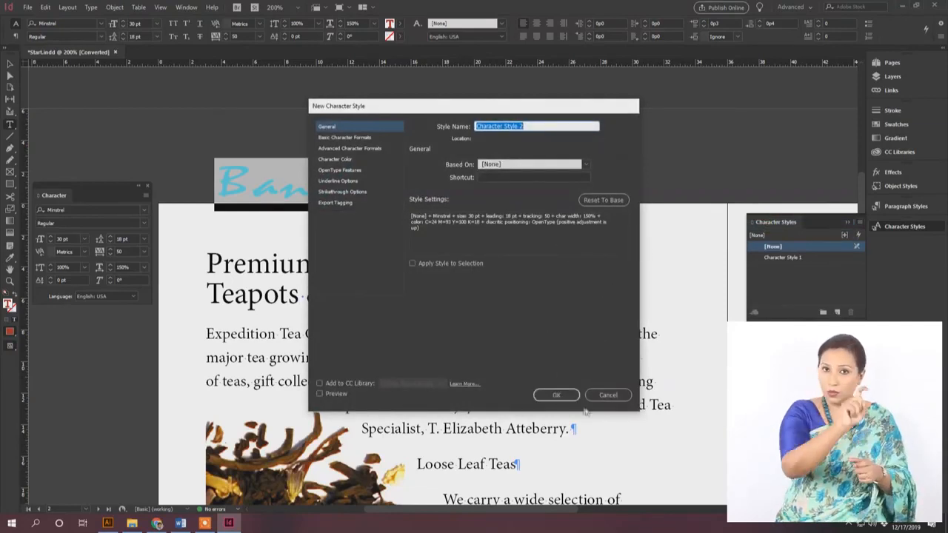
left_click(608, 395)
Step: Create a character style named Character Style 2 from the formatting of the selected word Bangladesh
left_click(428, 185)
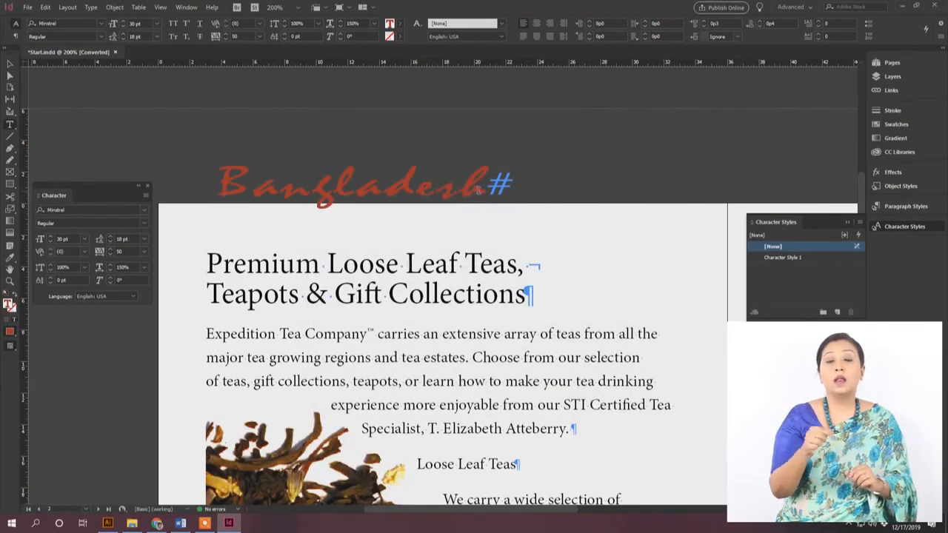
double_click(428, 185)
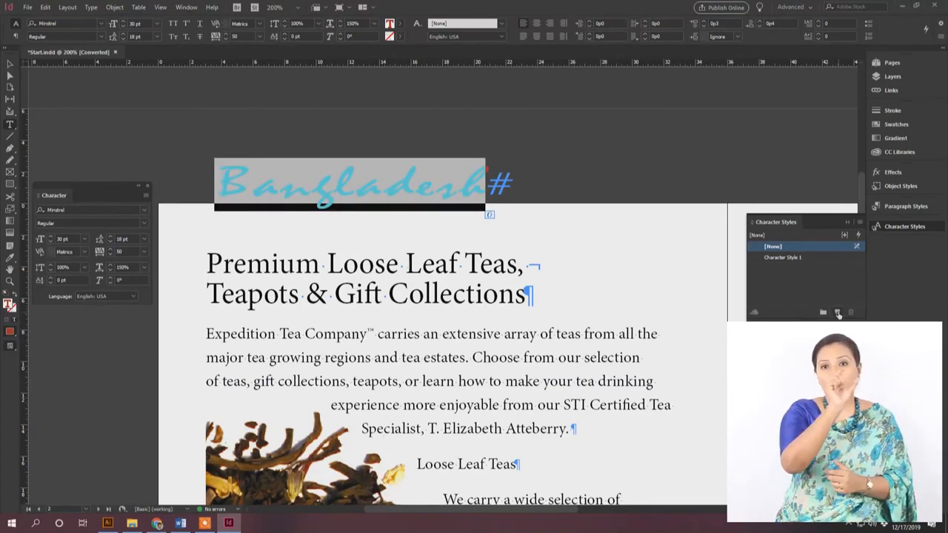
left_click(837, 313)
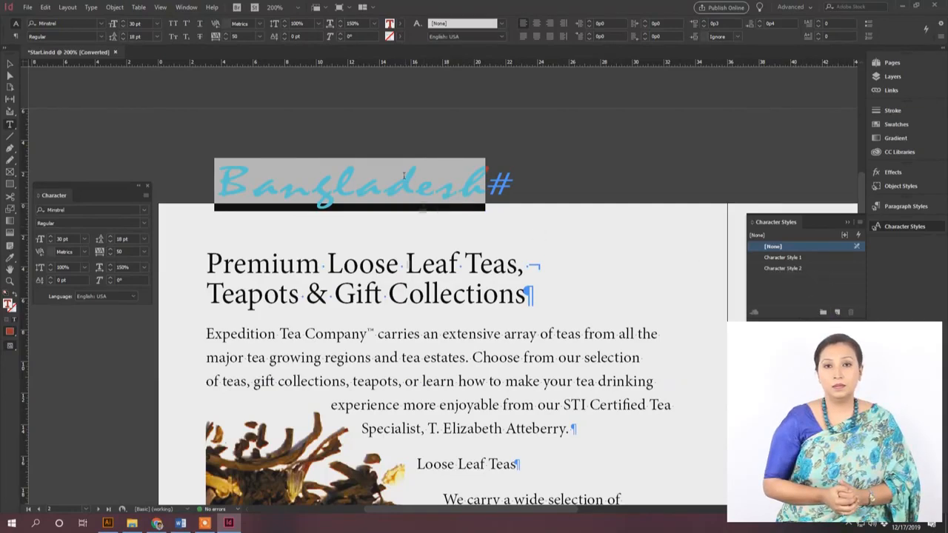
key("Escape")
Step: Add a text frame reading ABC beside the Bangladesh text and move it slightly closer to that text
left_click(656, 165)
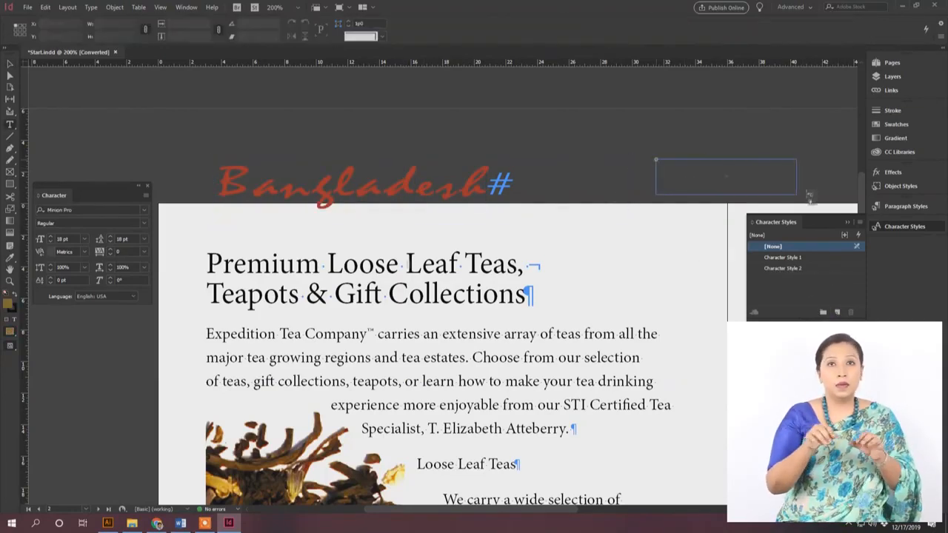
double_click(667, 171)
type("AR")
type("C")
key("Escape")
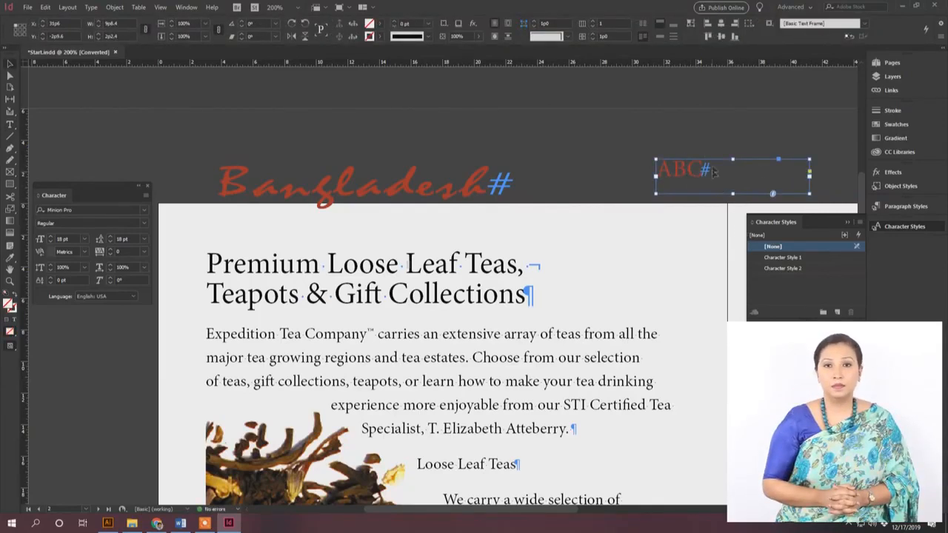
left_click_drag(675, 169, 637, 167)
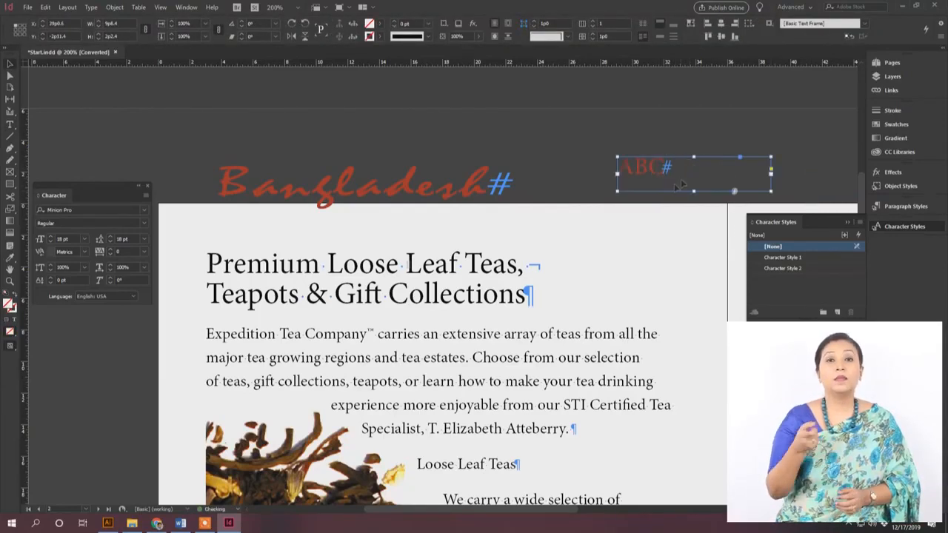
Step: Apply Character Style 2 to the ABC text frame and enlarge the frame to about 24p2 by 3p3
left_click(786, 268)
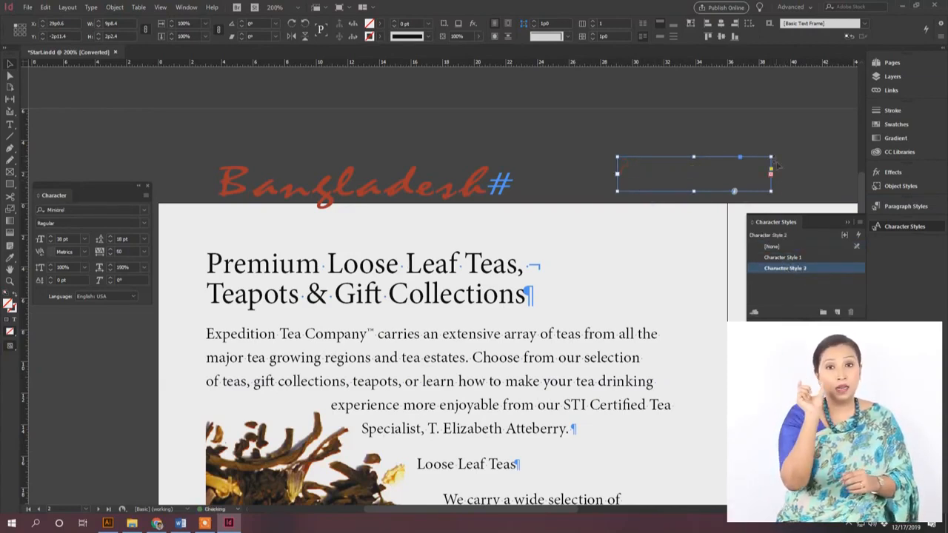
left_click_drag(822, 202, 870, 208)
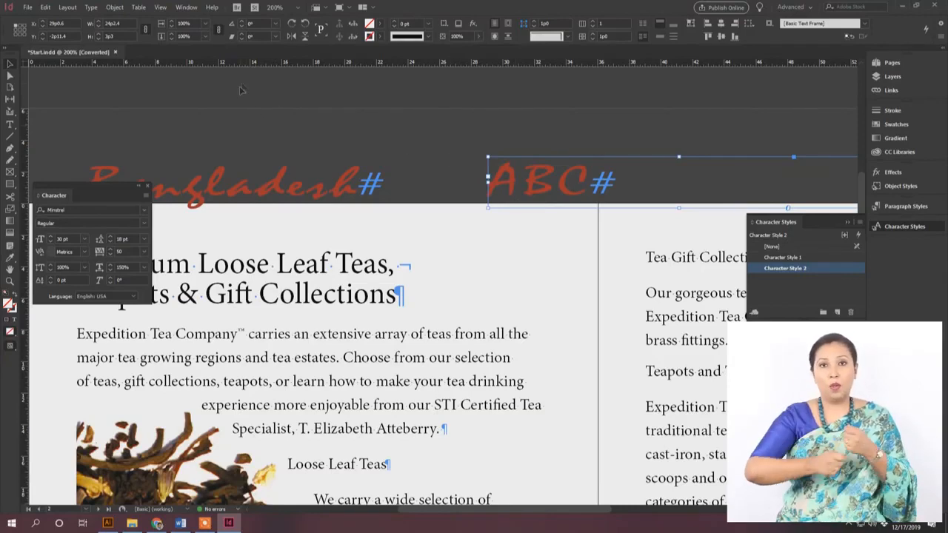
Step: Select the Bangladesh frame and create a paragraph style group named Style Group 1
left_click(454, 165)
left_click(901, 206)
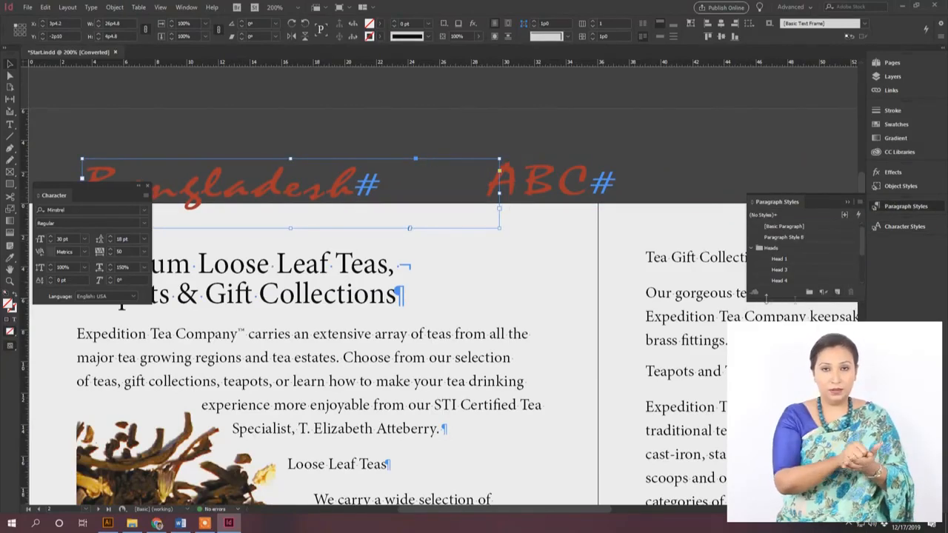
left_click(858, 203)
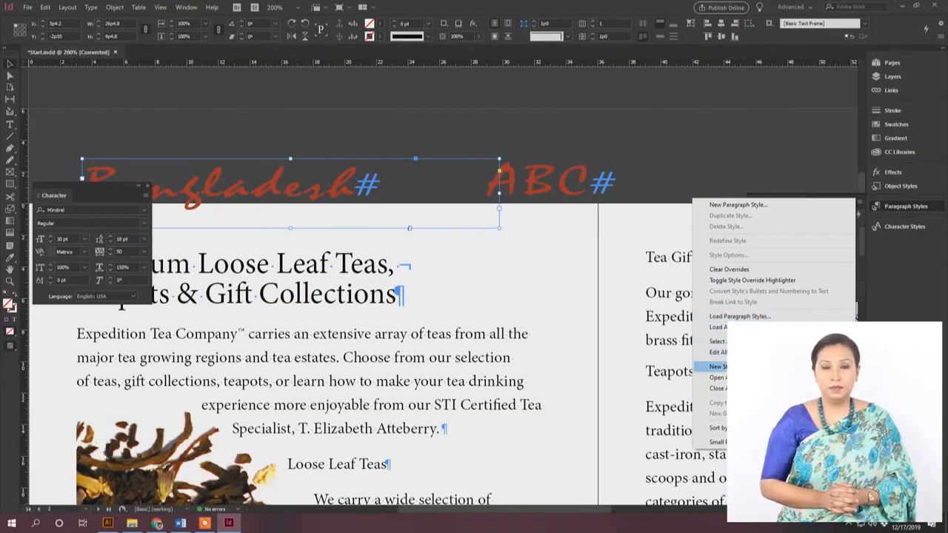
left_click(718, 366)
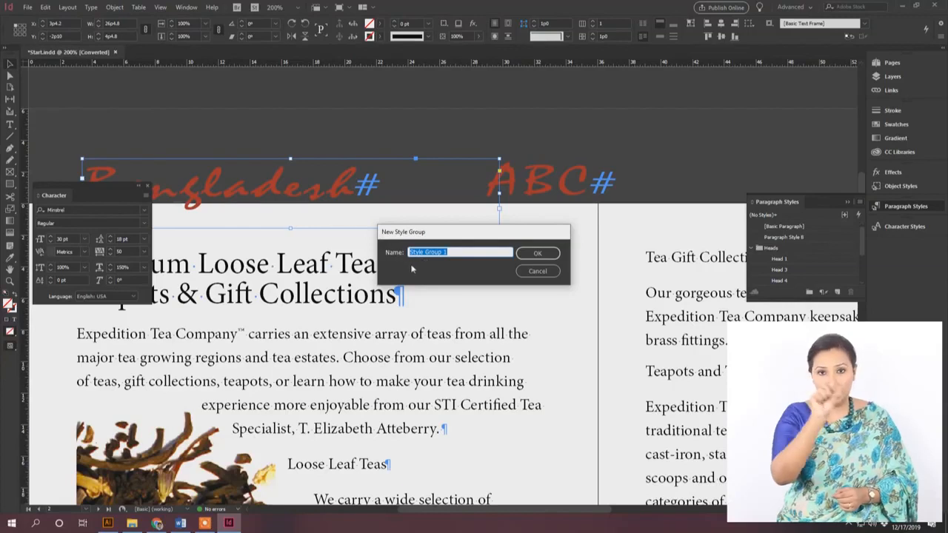
left_click(538, 254)
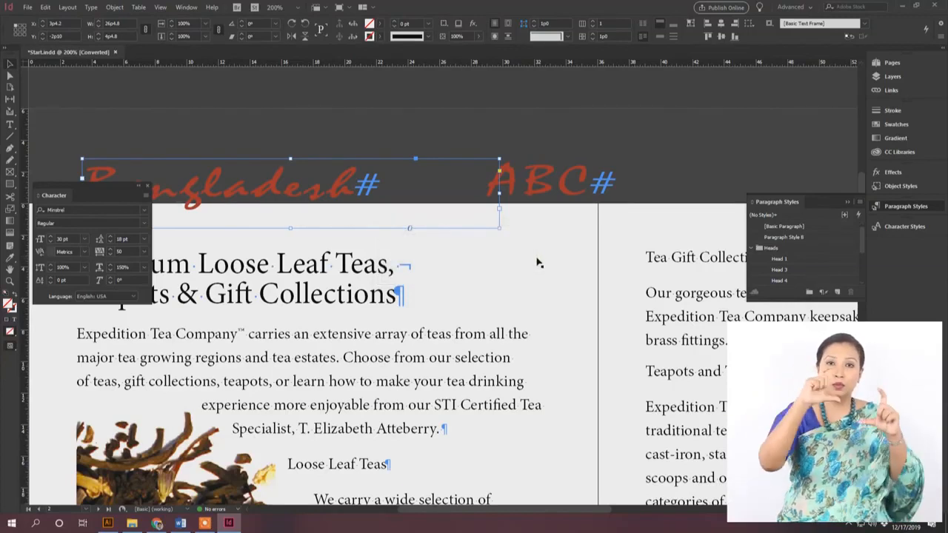
Step: Start a new paragraph style in Style Group 1 and add a nested style using Character Style 1 through 1 word
scroll(782, 255, "down", 3)
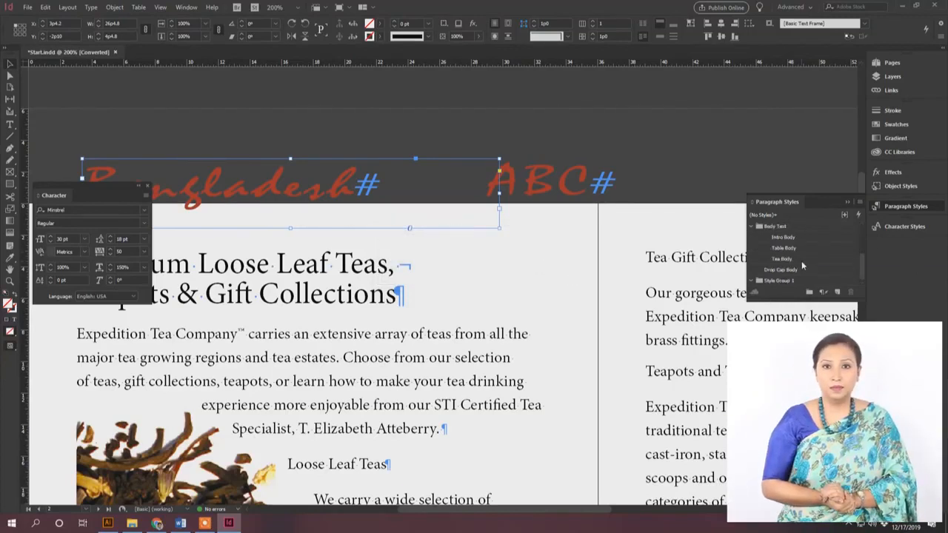
right_click(781, 283)
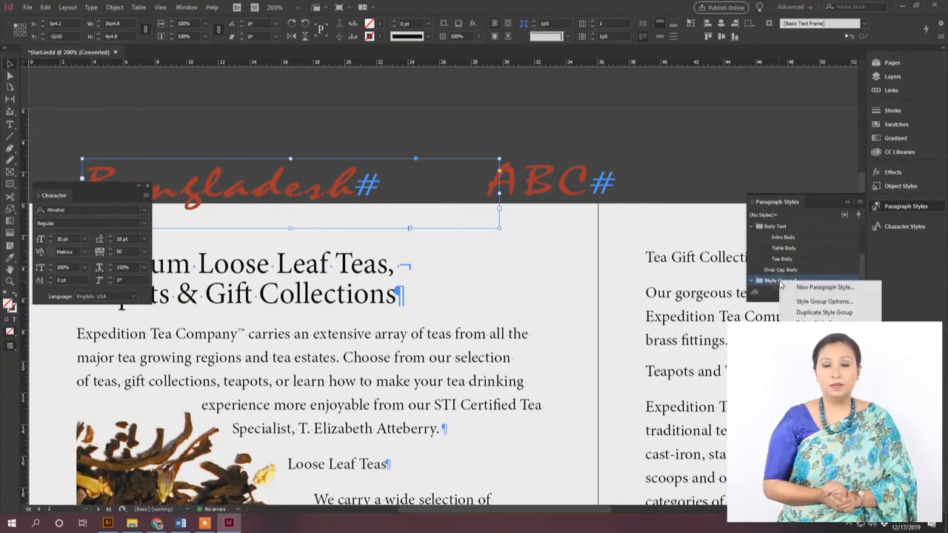
left_click(822, 287)
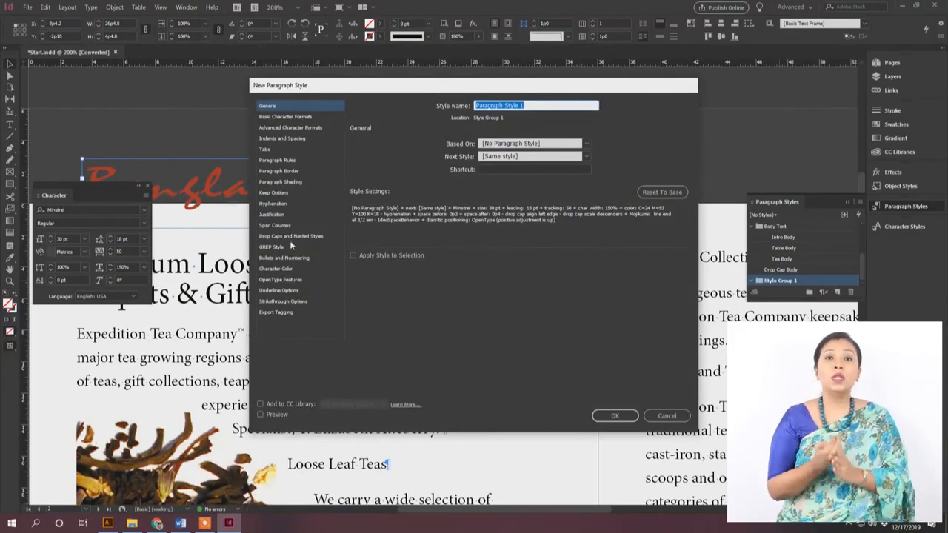
left_click(296, 237)
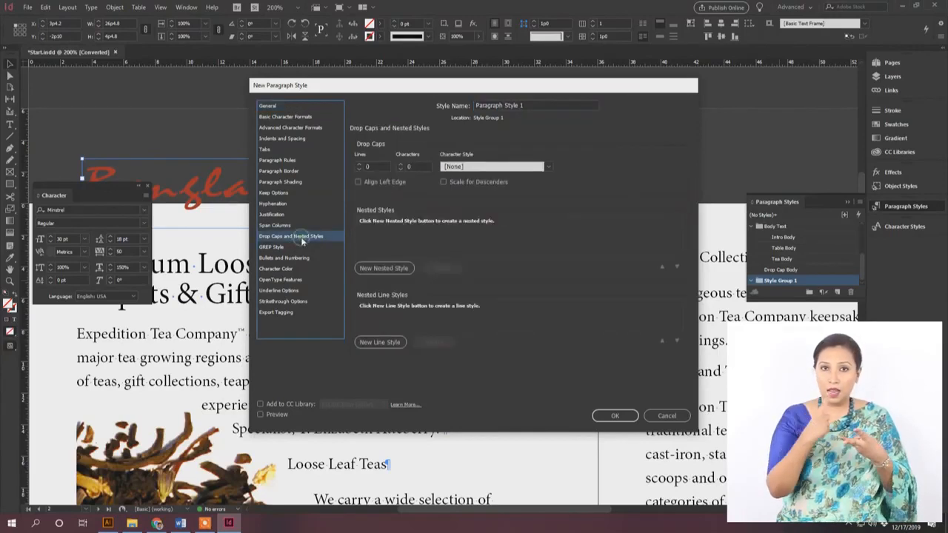
left_click(384, 268)
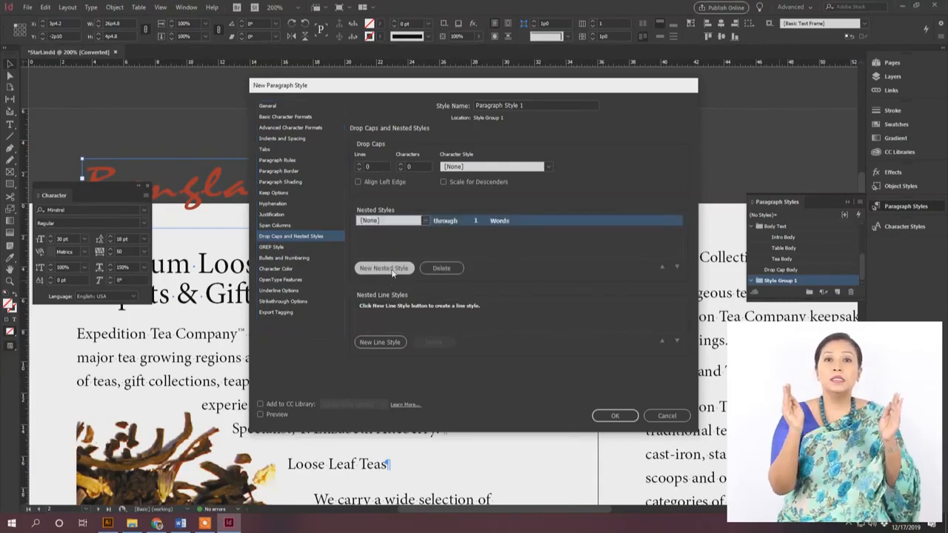
left_click(424, 222)
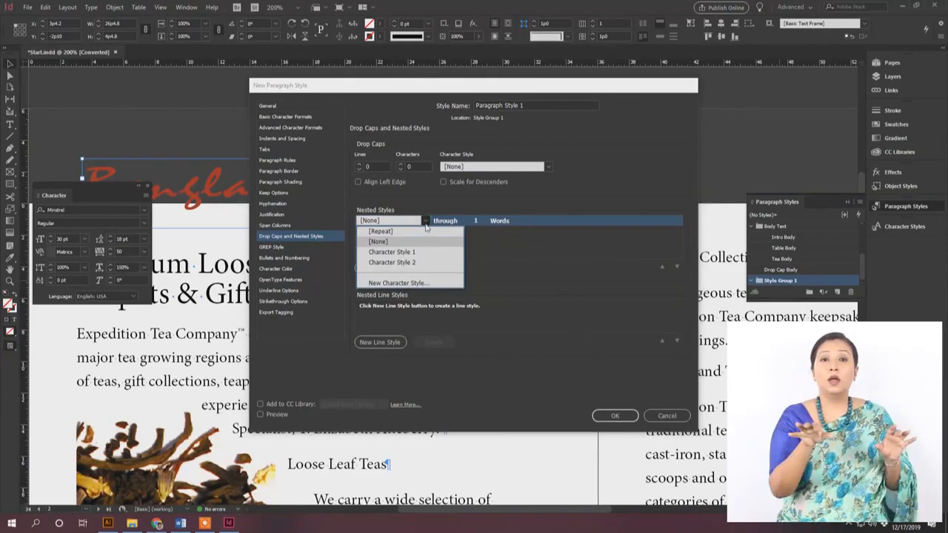
left_click(404, 253)
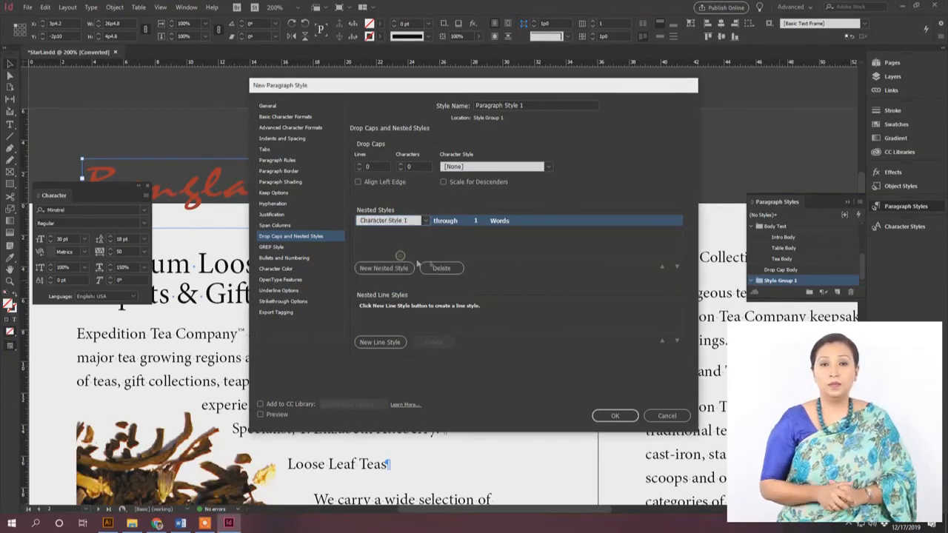
Step: Add a second nested style using Character Style 2 through 1 word and save the style as Paragraph Style 1
left_click(393, 268)
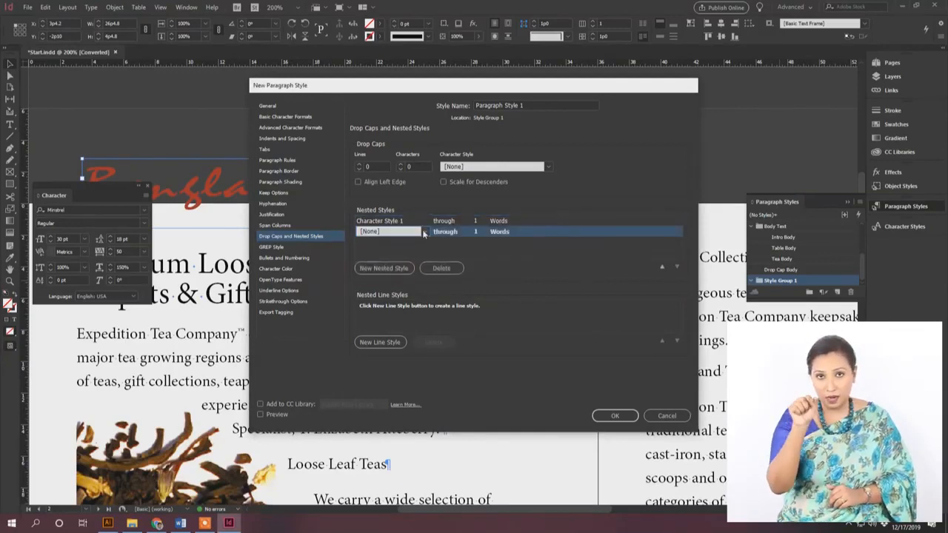
left_click(424, 233)
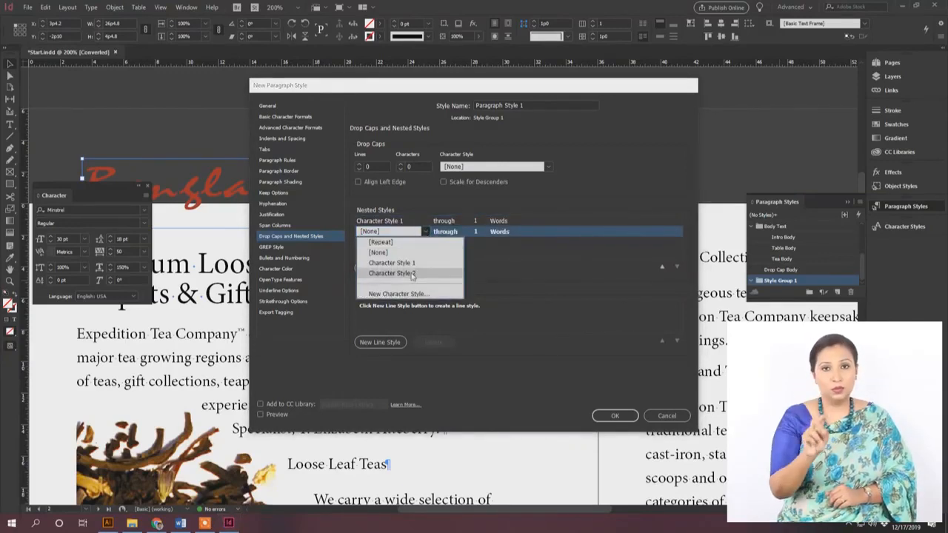
left_click(413, 274)
left_click(615, 415)
Step: Apply Paragraph Style 1 from Style Group 1 to the Bangladesh frame and review the style's nested style settings
scroll(755, 274, "down", 1)
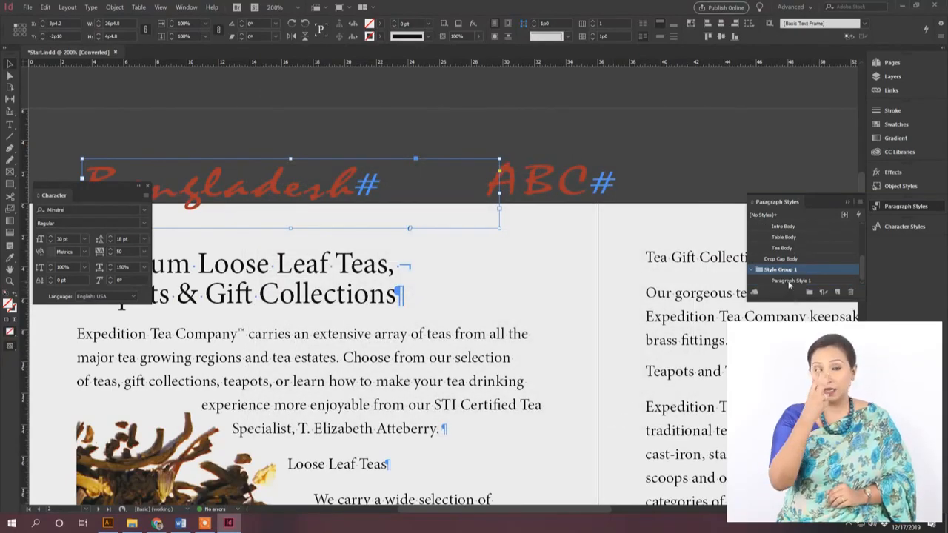
left_click(788, 281)
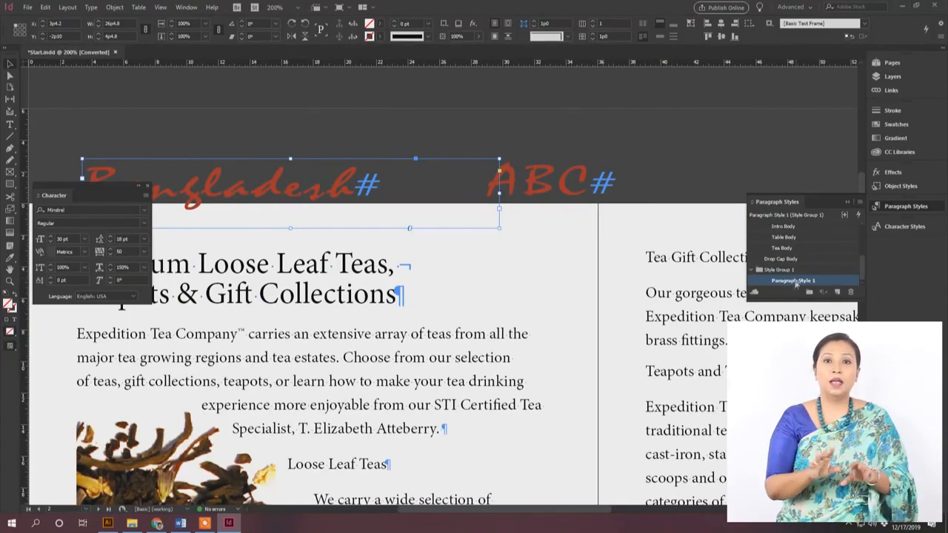
double_click(789, 282)
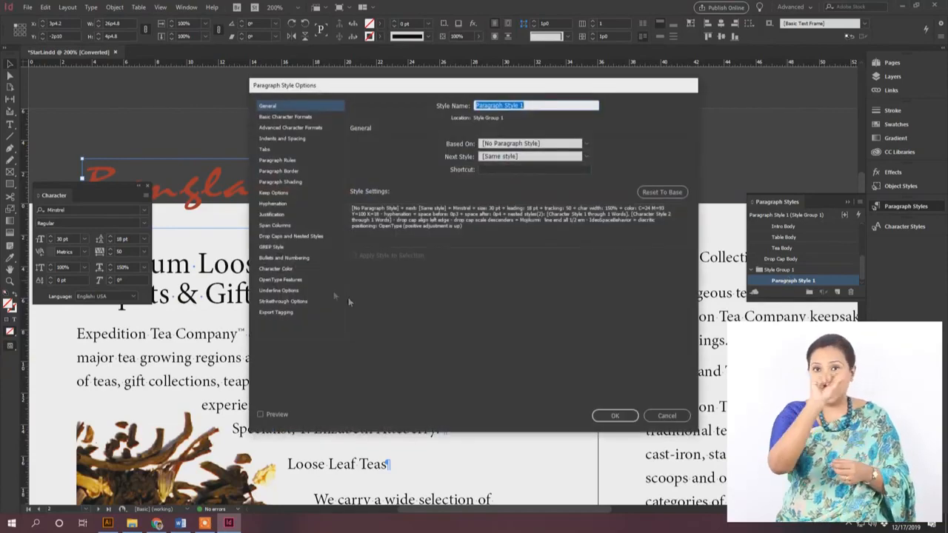
left_click(292, 237)
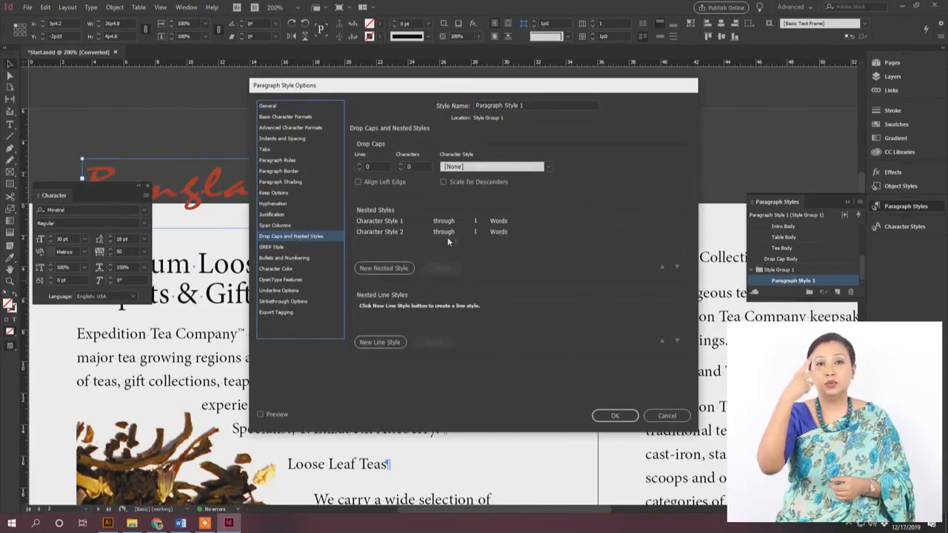
left_click(620, 416)
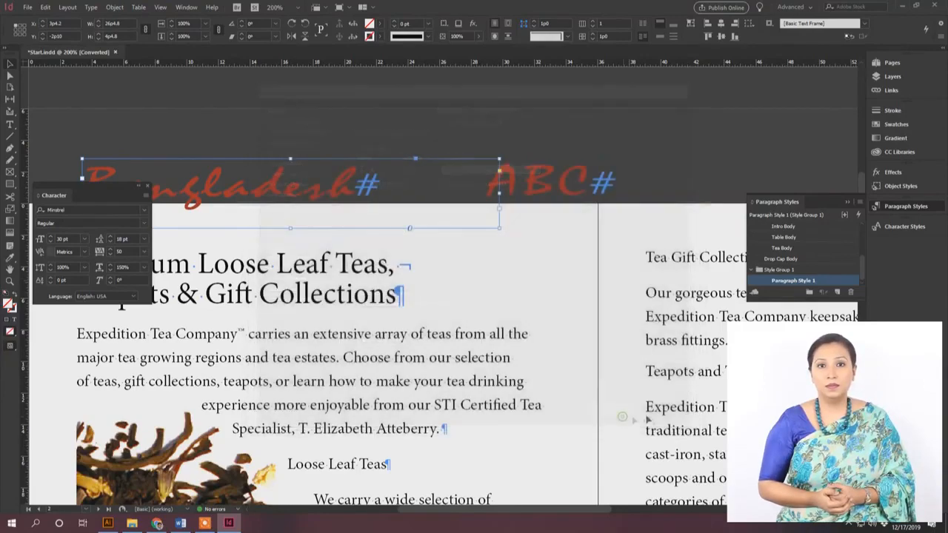
Step: Create a text frame about 16p8 by 2p9 above the page heading, enter ABC in it and apply Paragraph Style 1
left_click(495, 262)
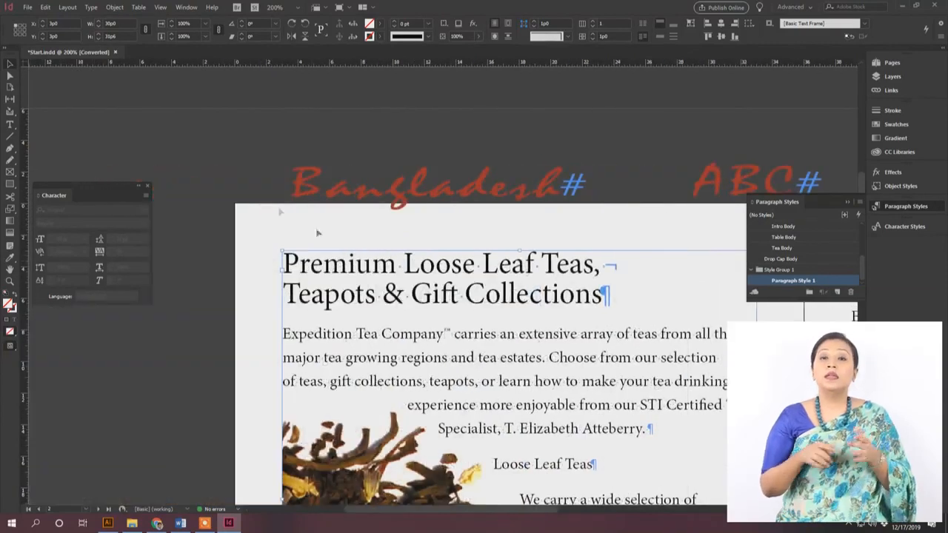
key("t")
left_click(341, 147)
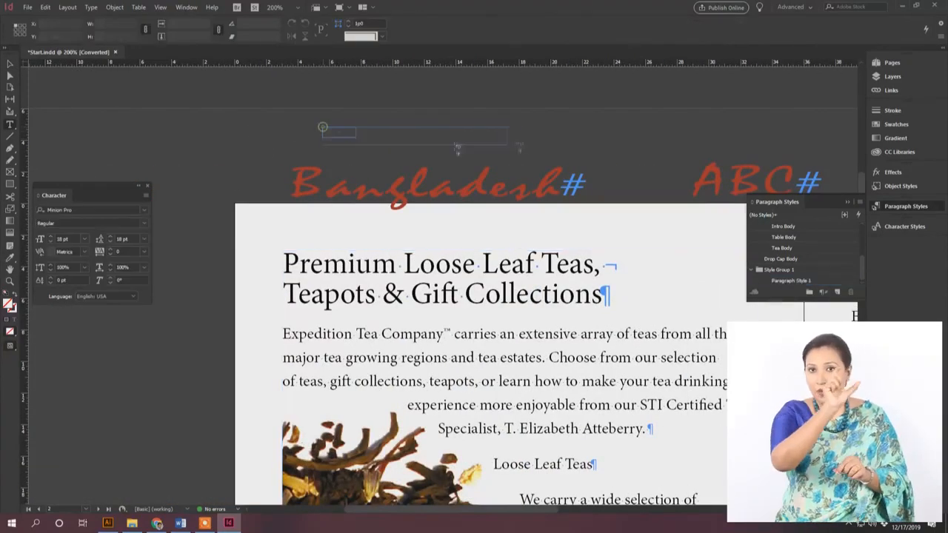
left_click_drag(273, 213, 546, 268)
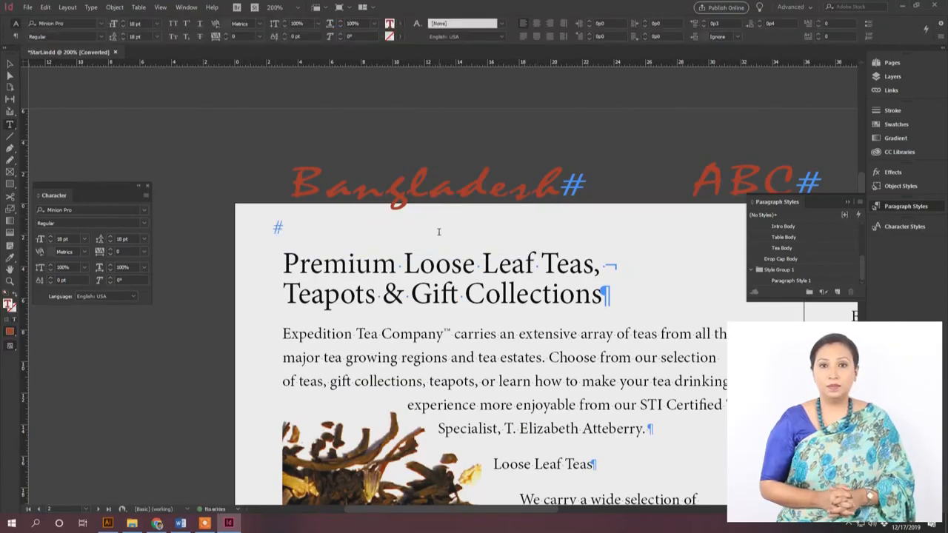
type("ABC")
key("Escape")
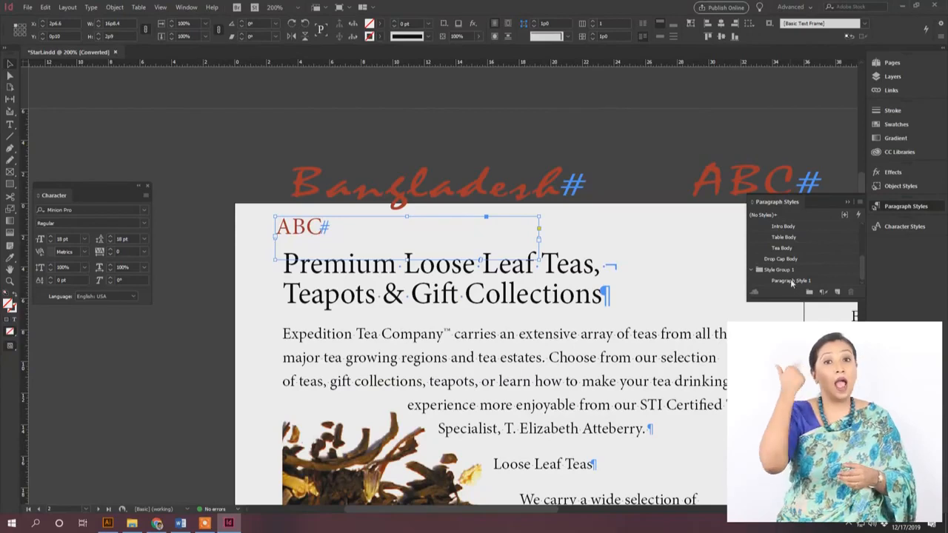
left_click(791, 280)
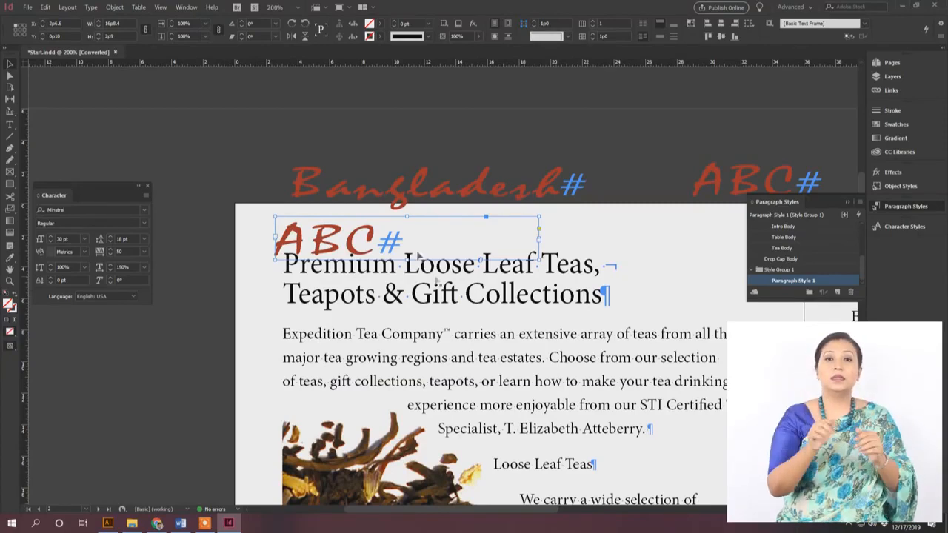
Step: Open the text frame options for the new ABC frame and set its vertical justification to Center
left_click(139, 7)
left_click(115, 7)
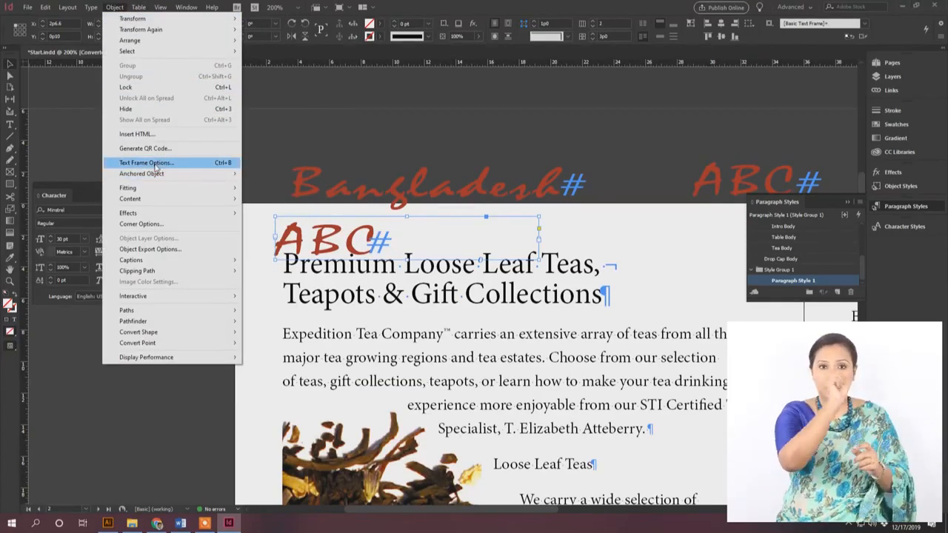
left_click(156, 165)
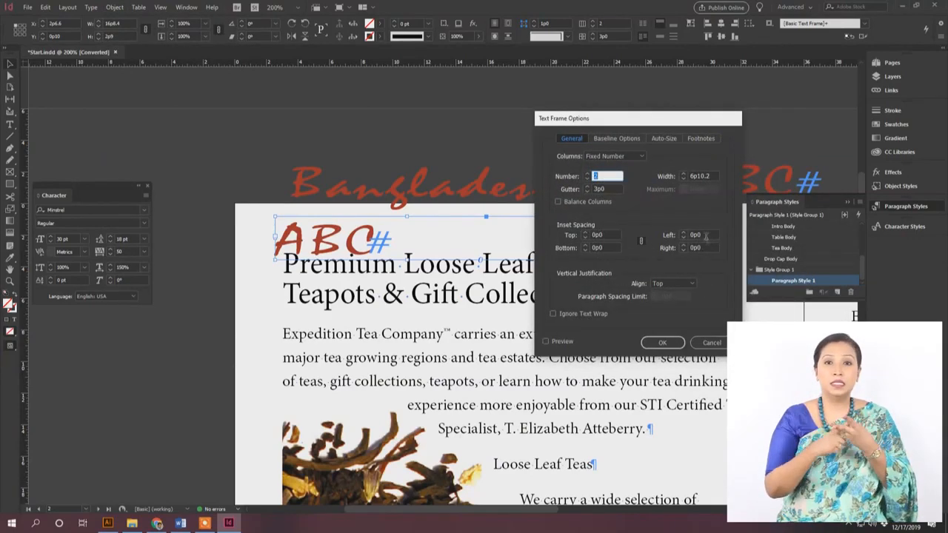
left_click(707, 235)
left_click(712, 249)
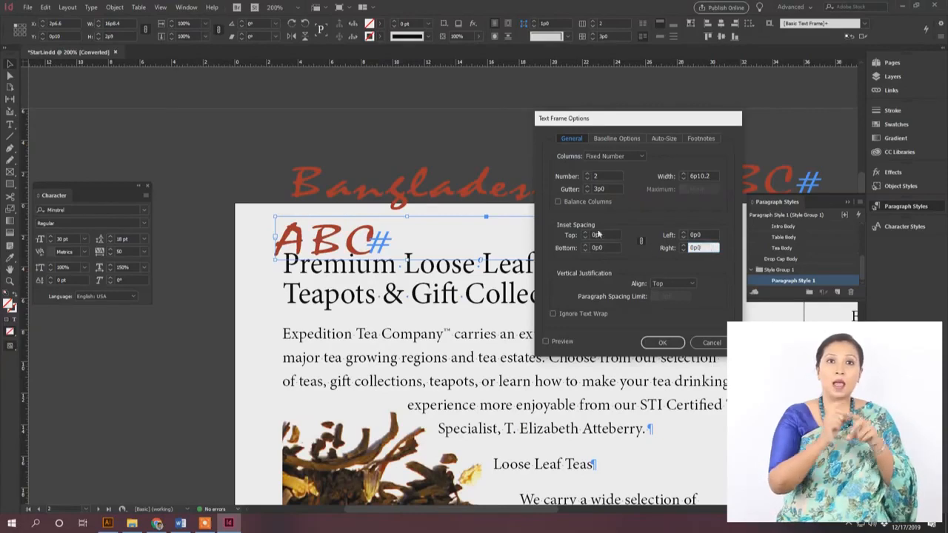
left_click(688, 284)
left_click(687, 314)
left_click(688, 283)
left_click(675, 325)
left_click(672, 283)
left_click(669, 305)
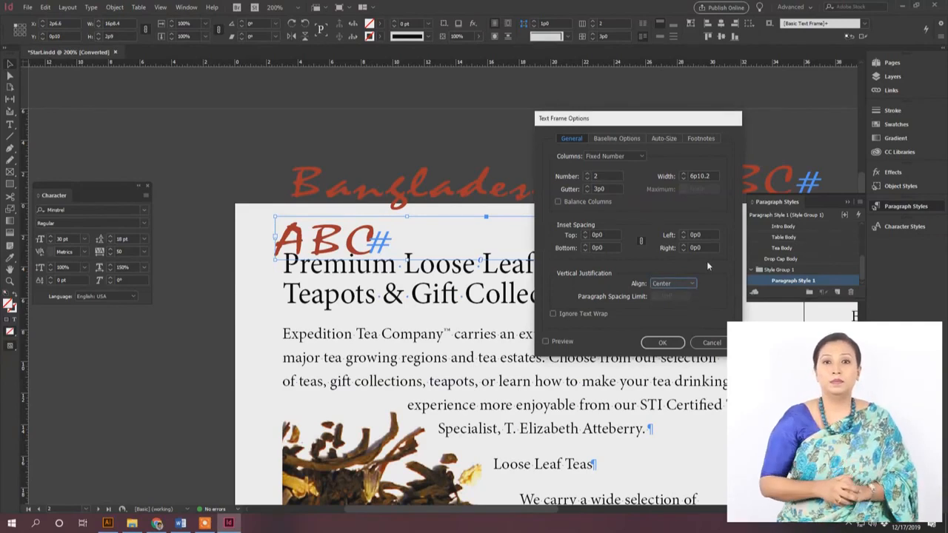
Step: Set the ABC frame's inset spacing to .65in on all four sides and apply the frame options
left_click(696, 234)
type("2")
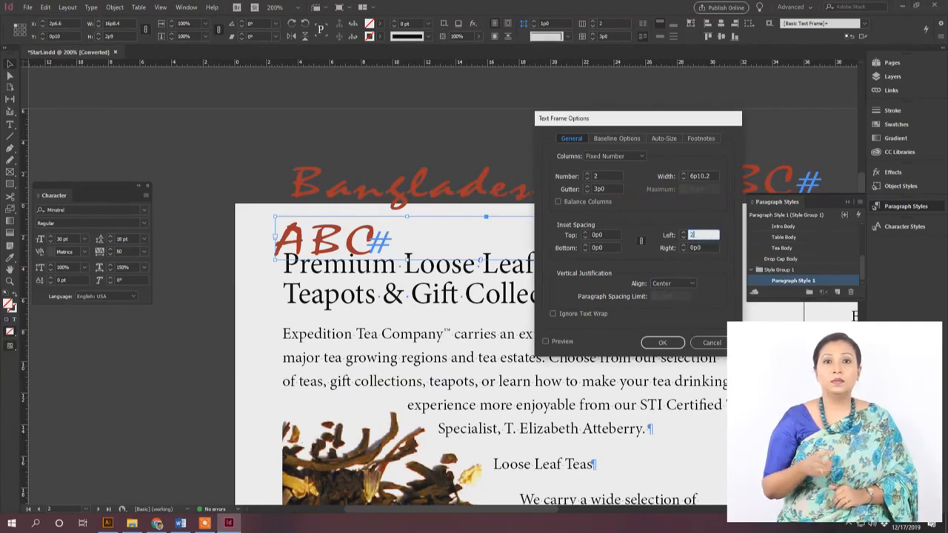
type("in")
key("Tab")
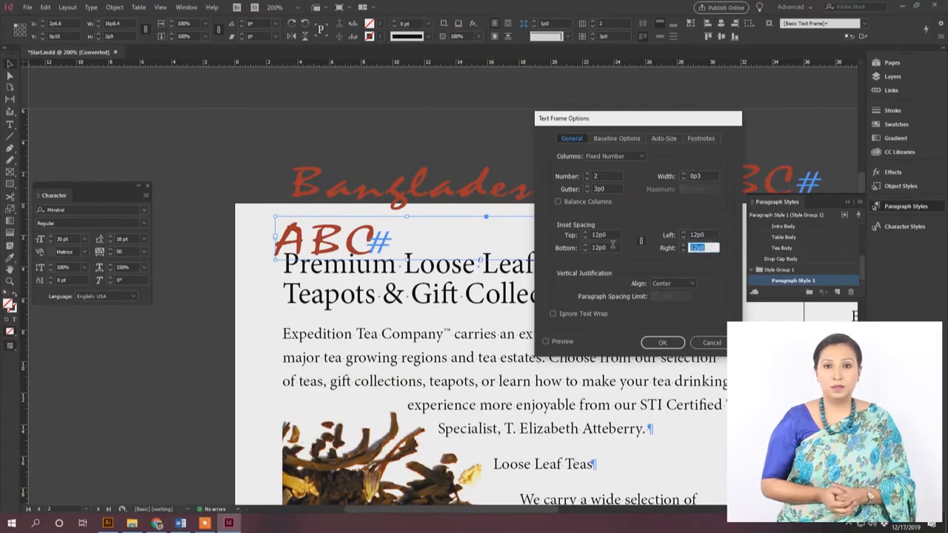
type("25in")
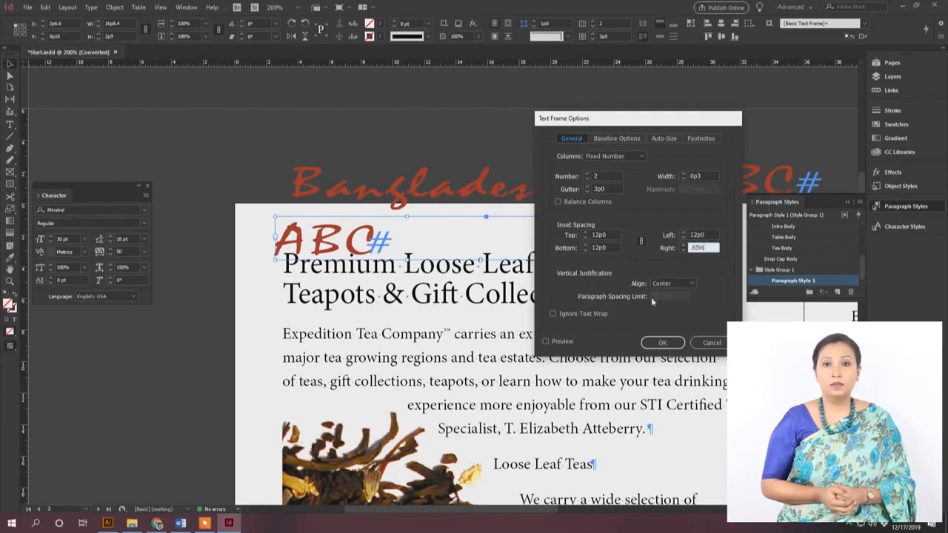
left_click(671, 343)
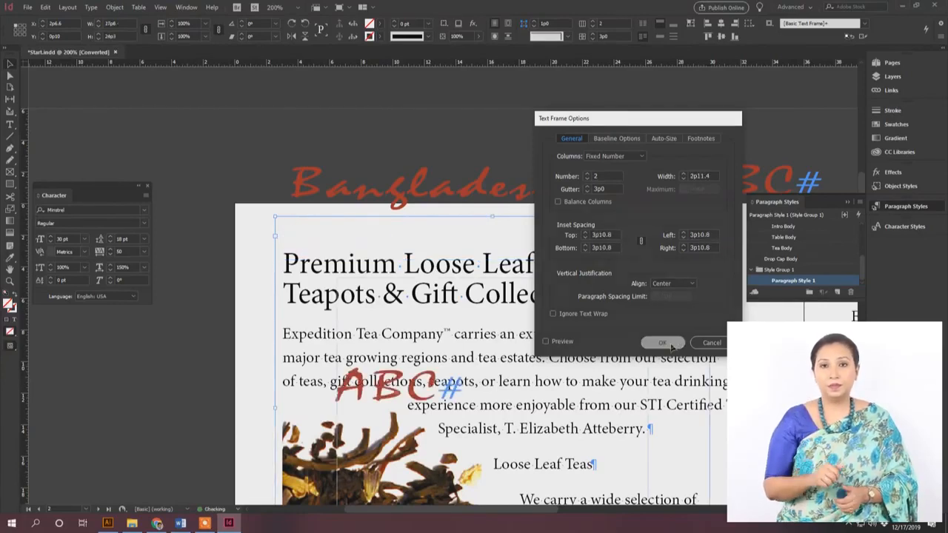
Step: Move the inset ABC frame onto the pasteboard beside page 2 and close the floating Character panel
scroll(685, 346, "down", 3)
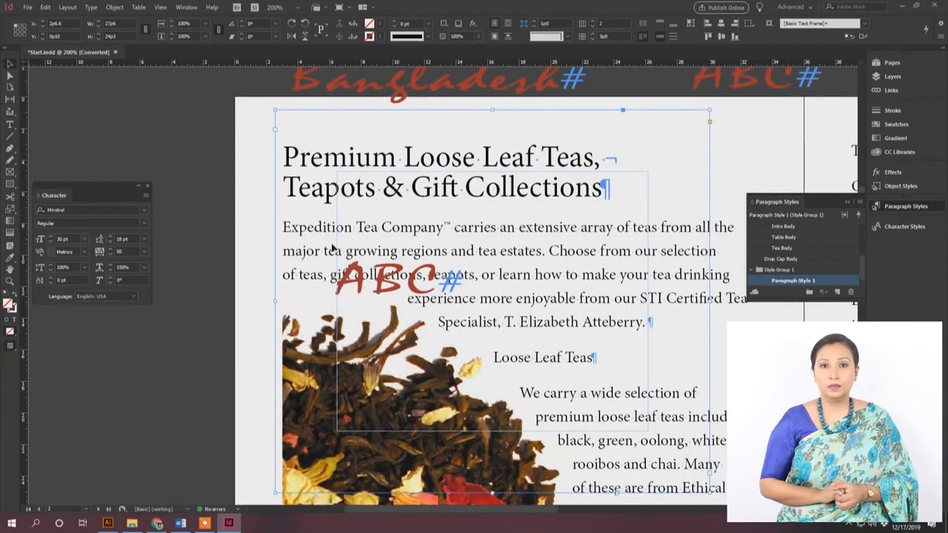
scroll(333, 249, "down", 2)
left_click_drag(388, 280, 164, 201)
scroll(301, 242, "left", 3)
left_click_drag(271, 207, 183, 348)
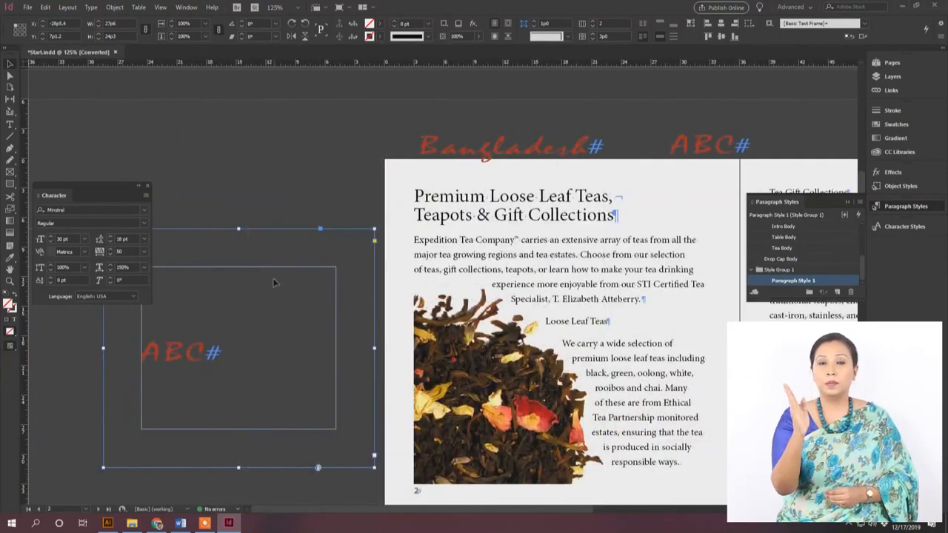
left_click(147, 186)
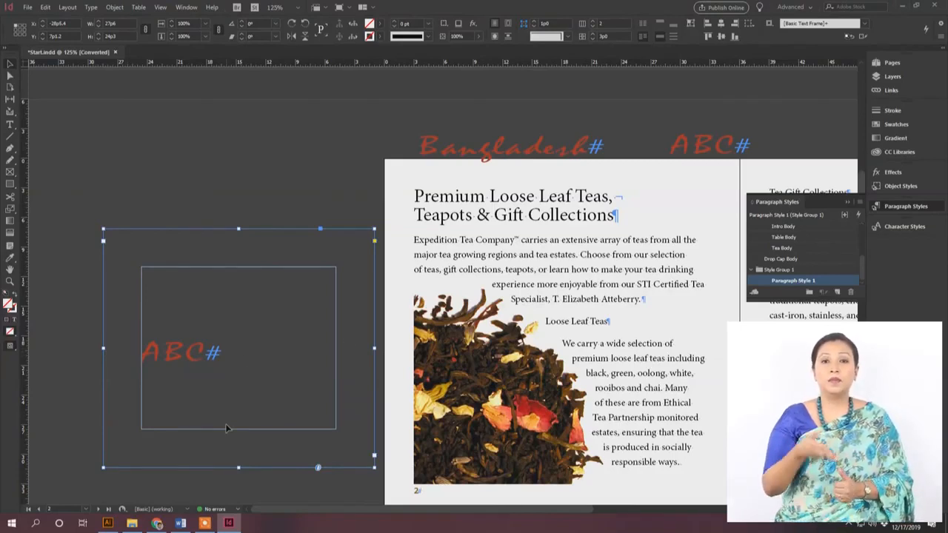
Step: Delete the two ABC frames and the Bangladesh frame
key("Delete")
left_click(472, 147)
key("Delete")
left_click(716, 150)
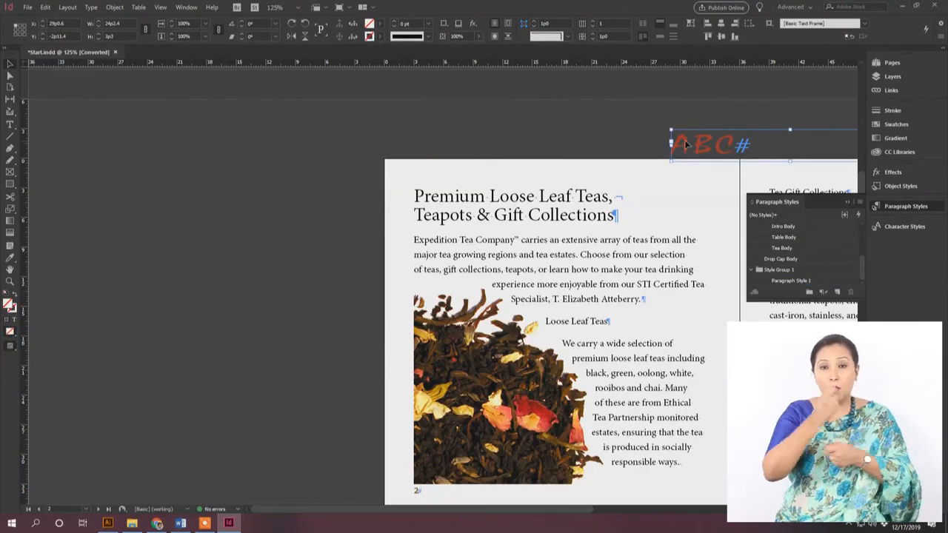
key("Delete")
Step: Shorten the Premium Loose Leaf Teas frame so its text reflows to the facing page, and extend it again to about 30p3 high
scroll(498, 315, "right", 5)
left_click(498, 314)
scroll(481, 281, "down", 3)
scroll(469, 233, "up", 2)
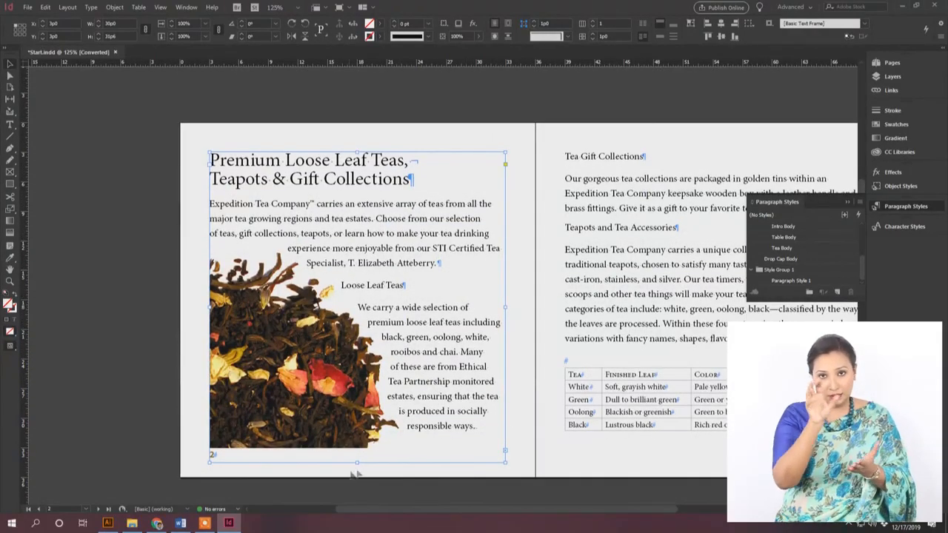
left_click_drag(357, 463, 356, 396)
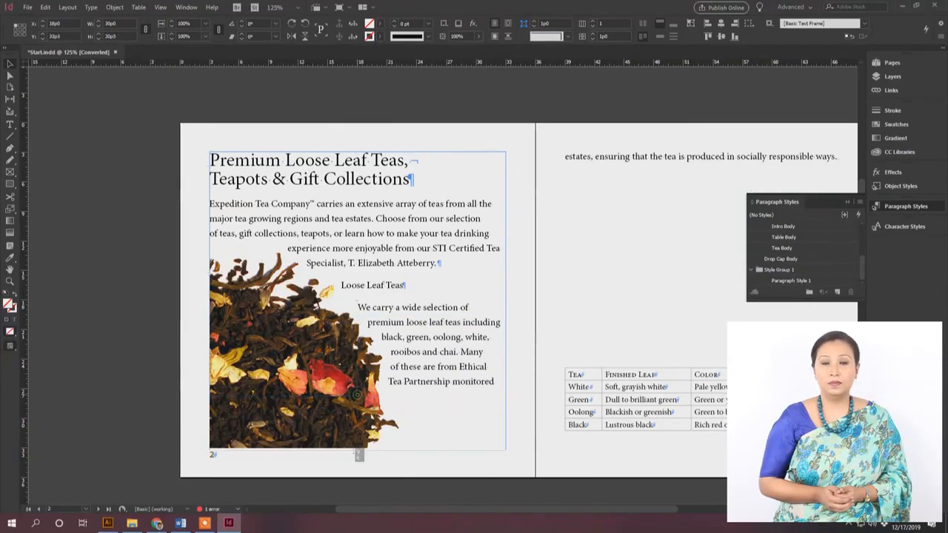
left_click_drag(357, 395, 360, 451)
Step: Shorten the Tea Gift Collections frame to about 8p3.6 high so it ends below the Teapots and Tea Accessories heading
scroll(508, 299, "down", 10)
scroll(508, 298, "up", 5)
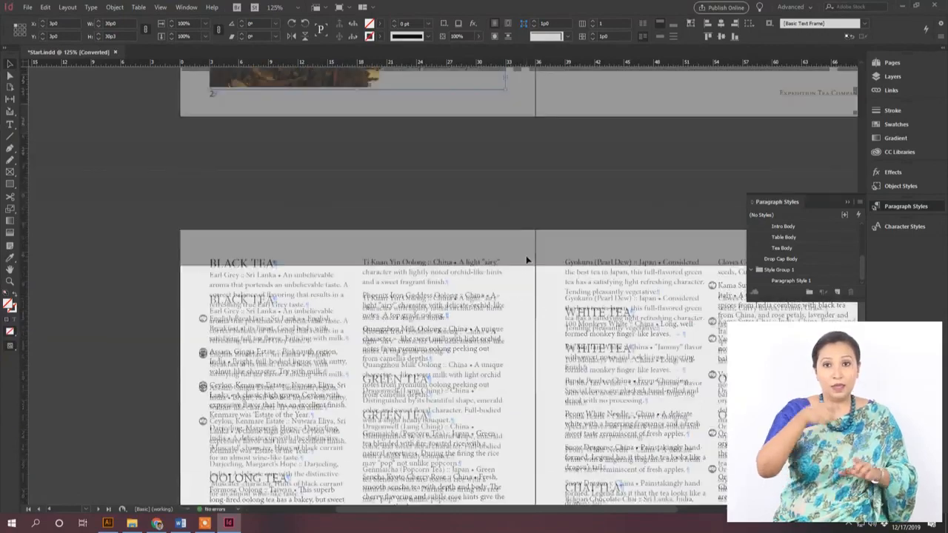
scroll(663, 184, "right", 5)
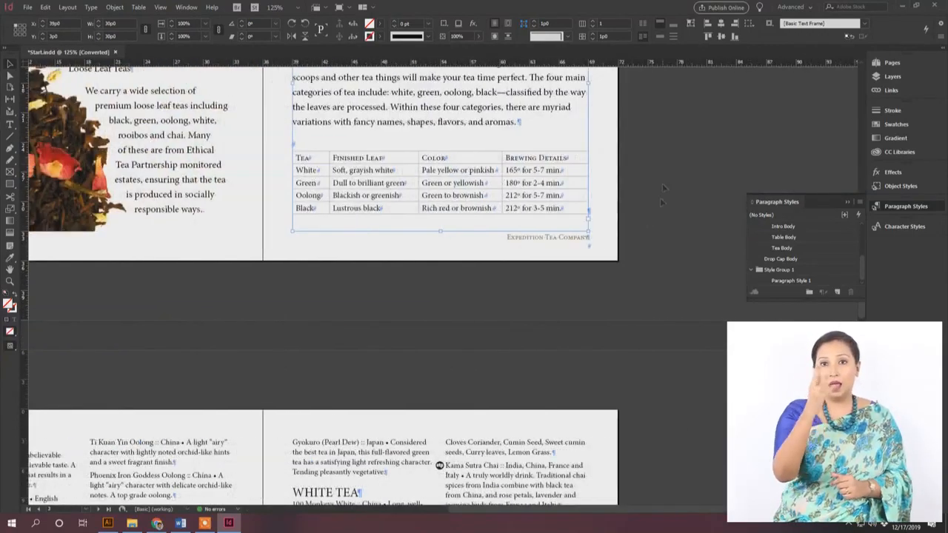
mouse_move(440, 231)
left_mouse_down()
mouse_move(454, 137)
mouse_move(439, 101)
left_mouse_up()
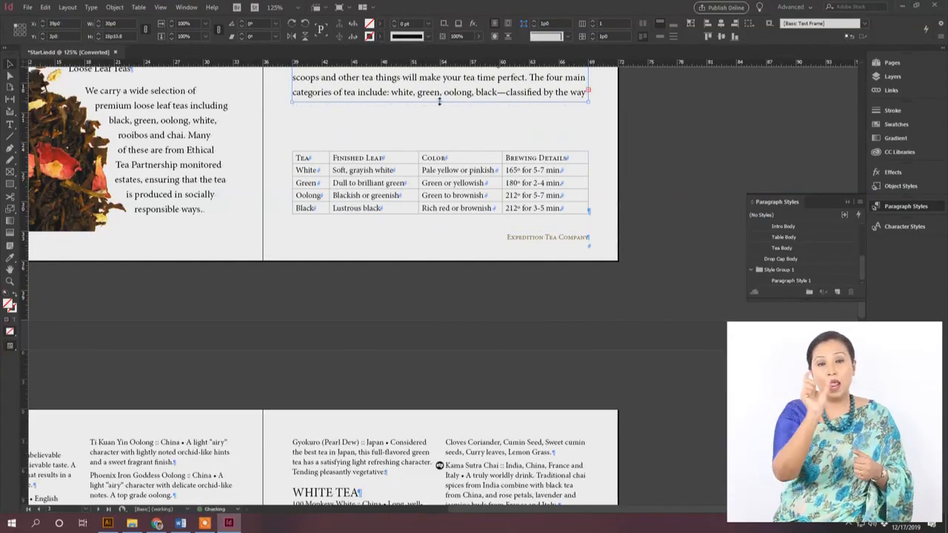
scroll(443, 114, "up", 3)
scroll(546, 281, "up", 3)
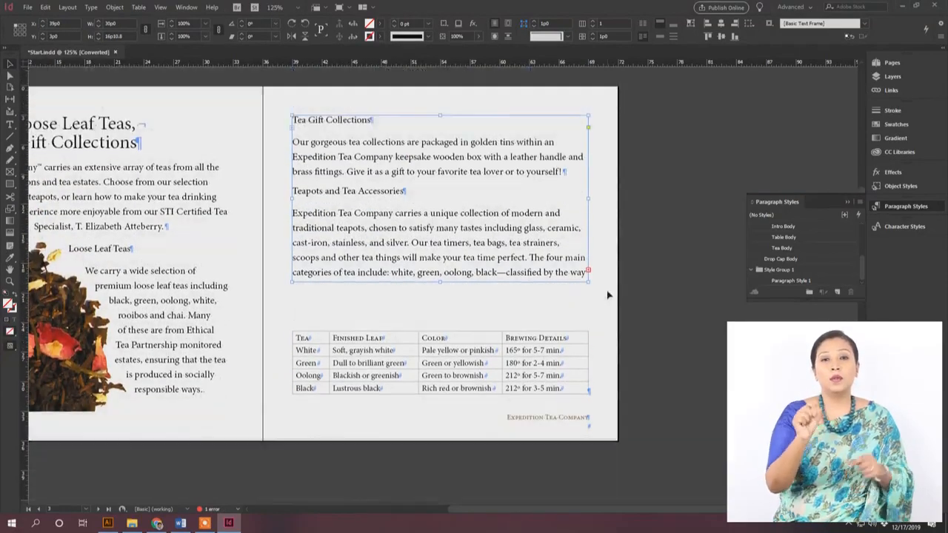
scroll(484, 320, "down", 2)
left_click_drag(439, 246, 440, 186)
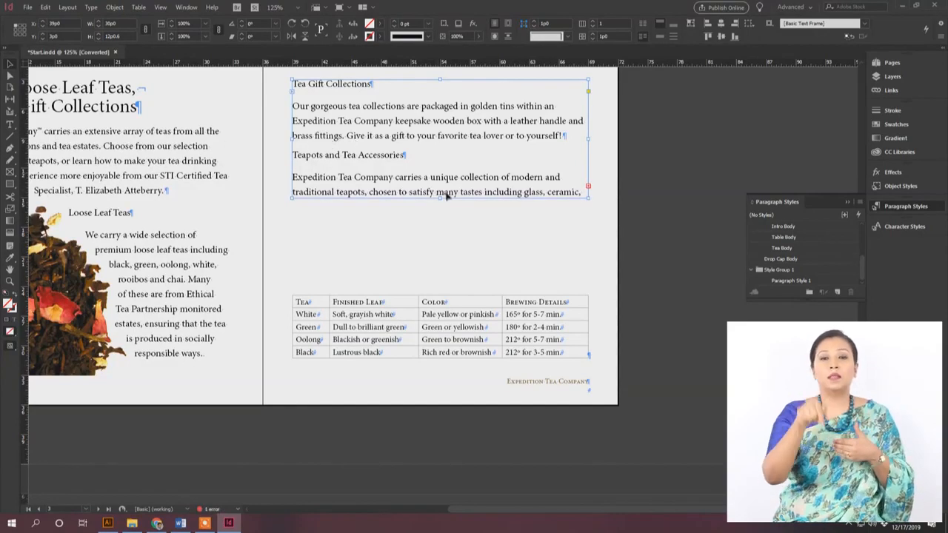
left_click_drag(441, 198, 439, 162)
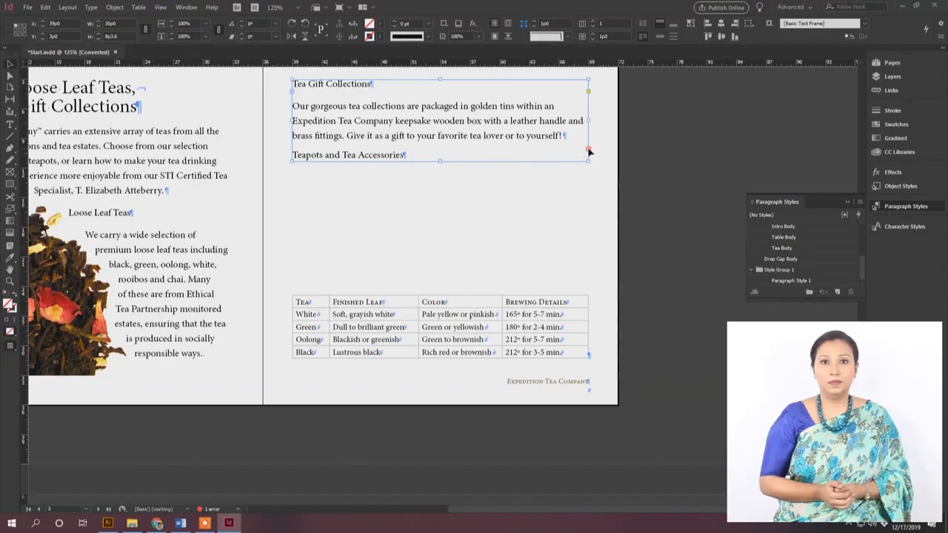
Step: Flow the overset text into a new frame about 34p by 26p8 below, shorten the upper frame to about 6p2.4 and select the new frame
left_click(588, 150)
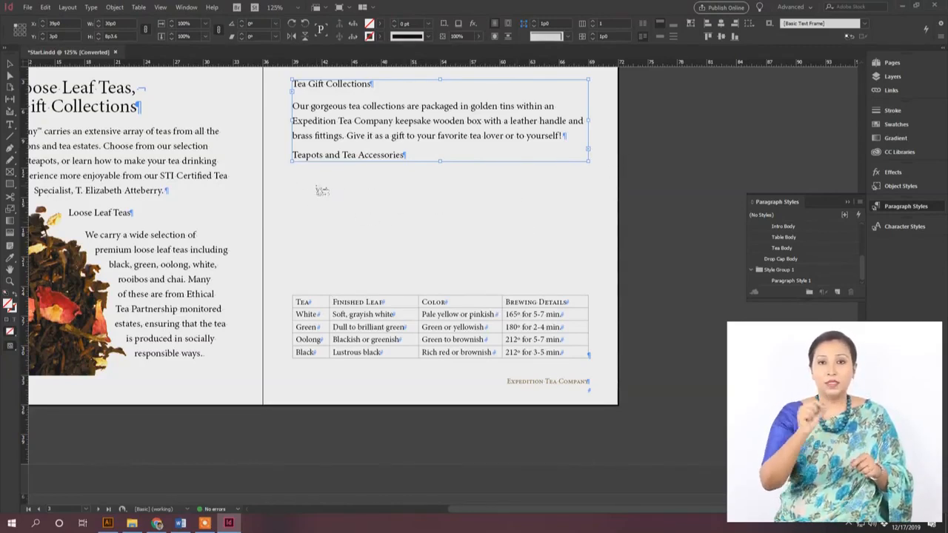
left_click_drag(294, 175, 630, 438)
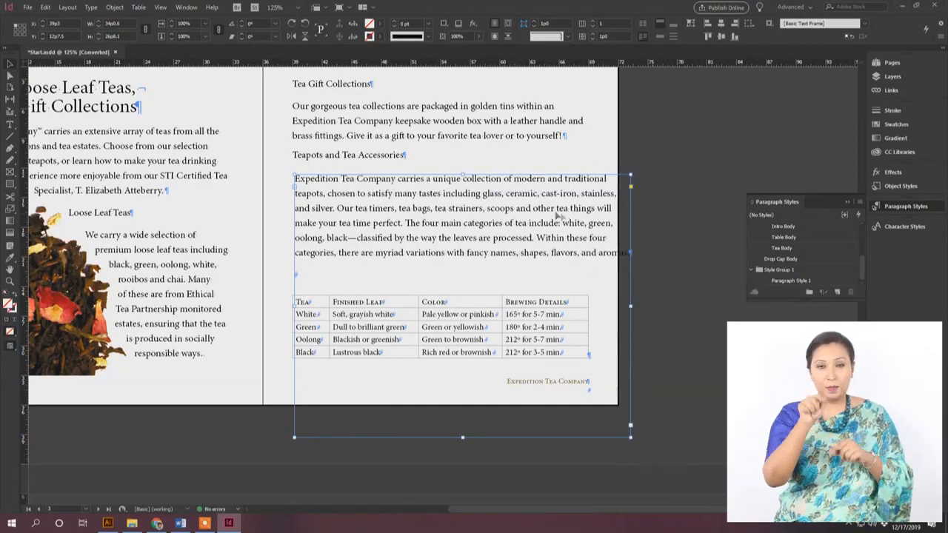
left_click(445, 132)
left_click_drag(440, 161, 440, 138)
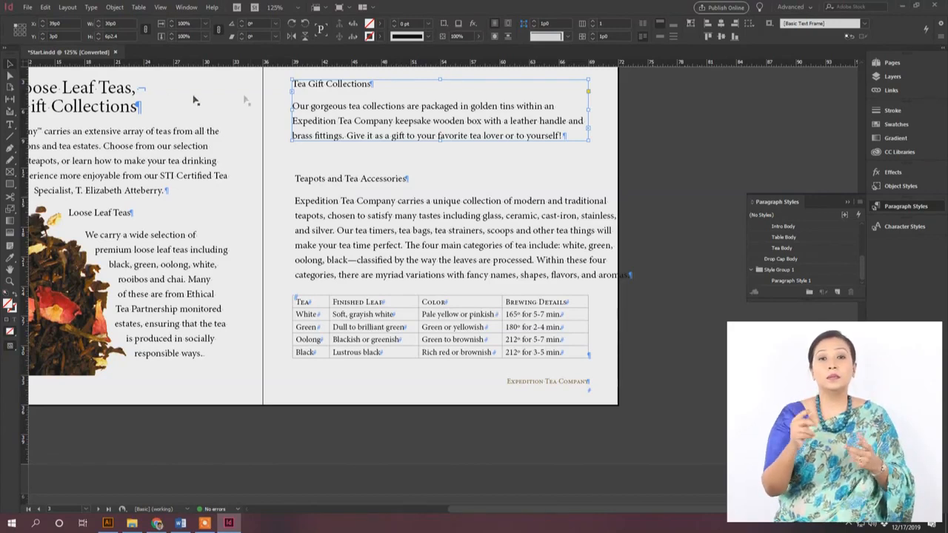
left_click(450, 227)
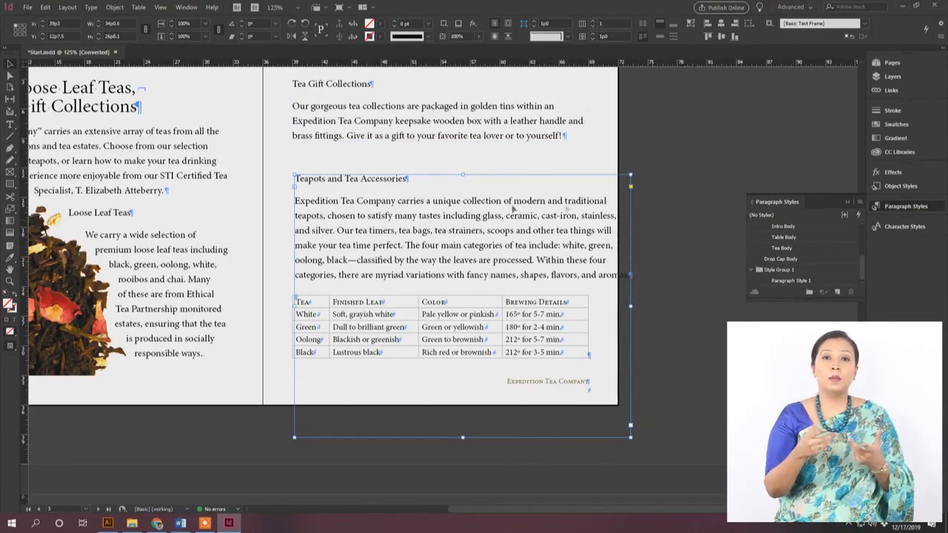
left_click(681, 176)
left_click(495, 210)
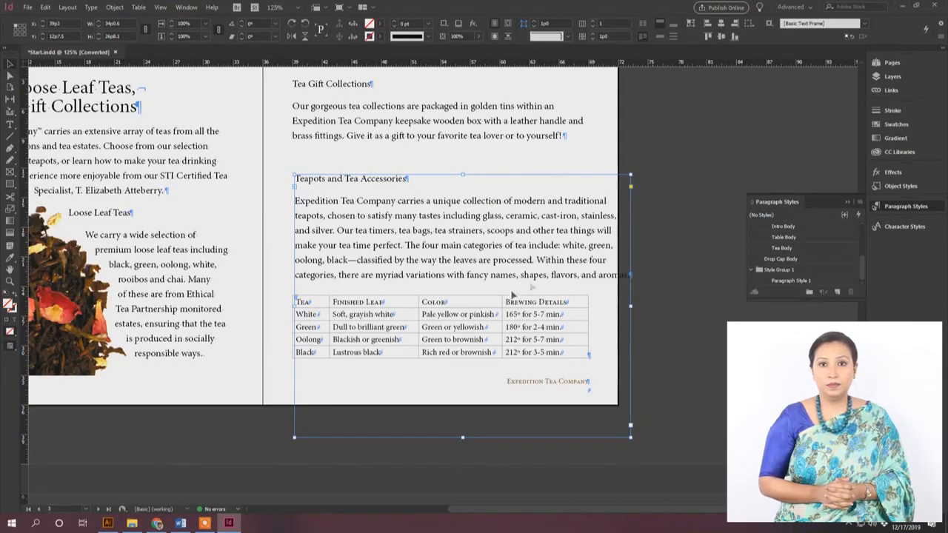
Step: Copy the Teapots and Tea Accessories heading, paste it as a new frame and place that frame on the pasteboard beside the page
triple_click(366, 182)
key("ctrl+c")
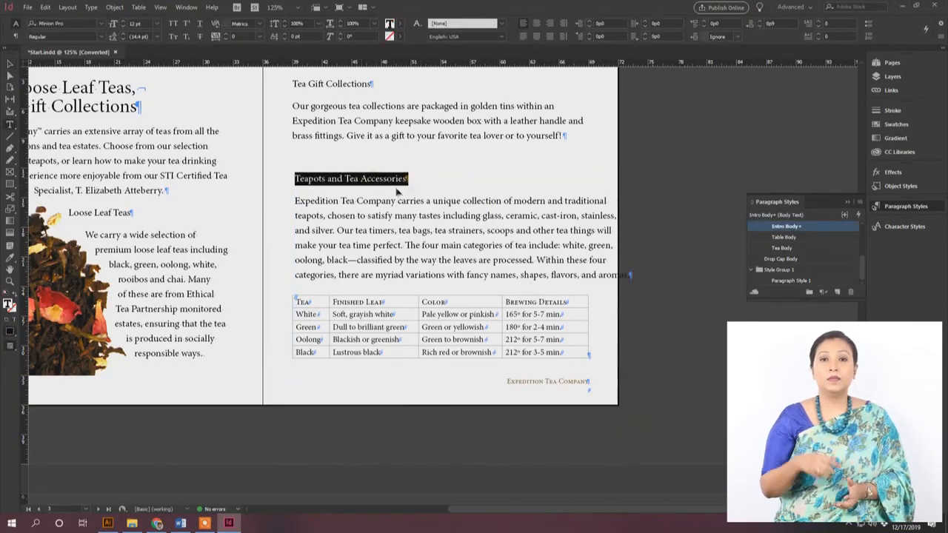
left_click(483, 216)
left_click(695, 142)
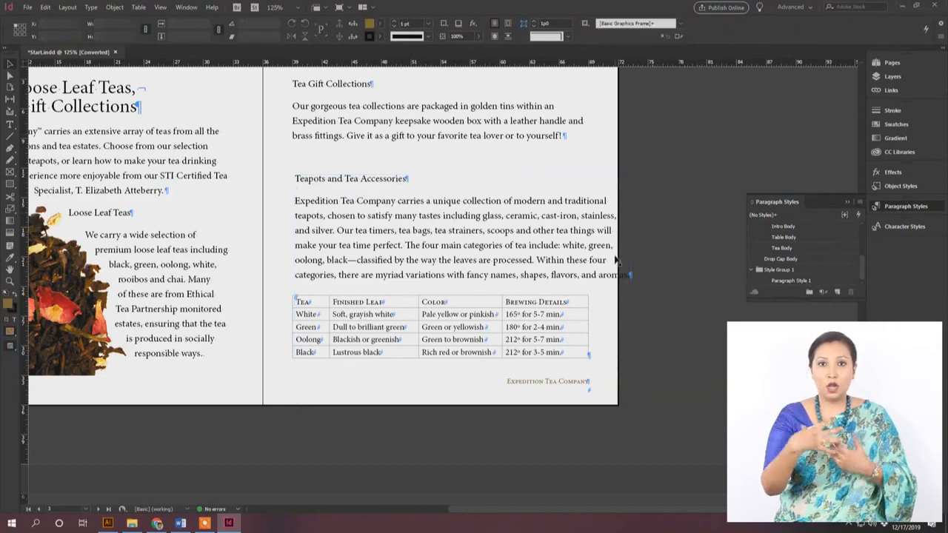
key("ctrl+v")
left_click_drag(442, 214, 694, 114)
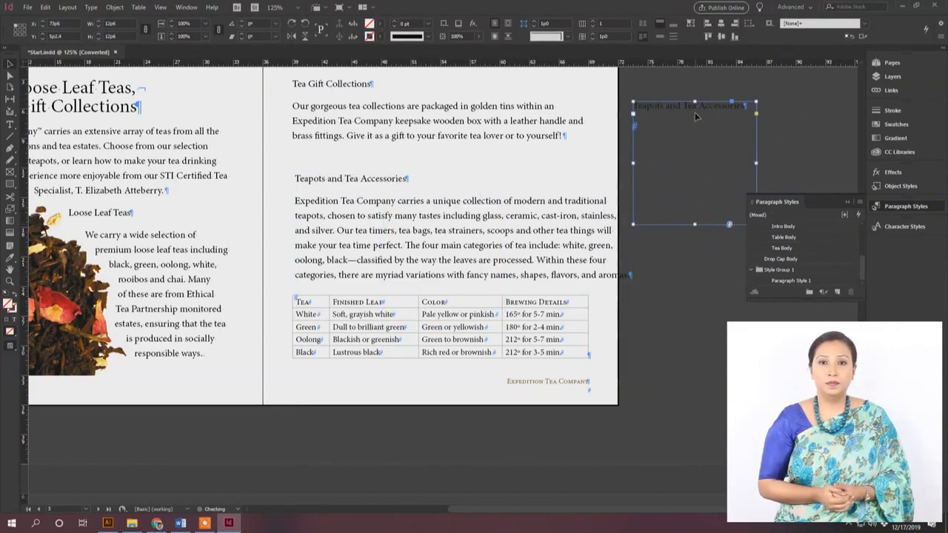
Step: Try the Table Body, Intro Body, Tea Body, Head 4, Head 3 and Head 1 paragraph styles on the pasted heading frame
left_click(912, 206)
left_click(913, 207)
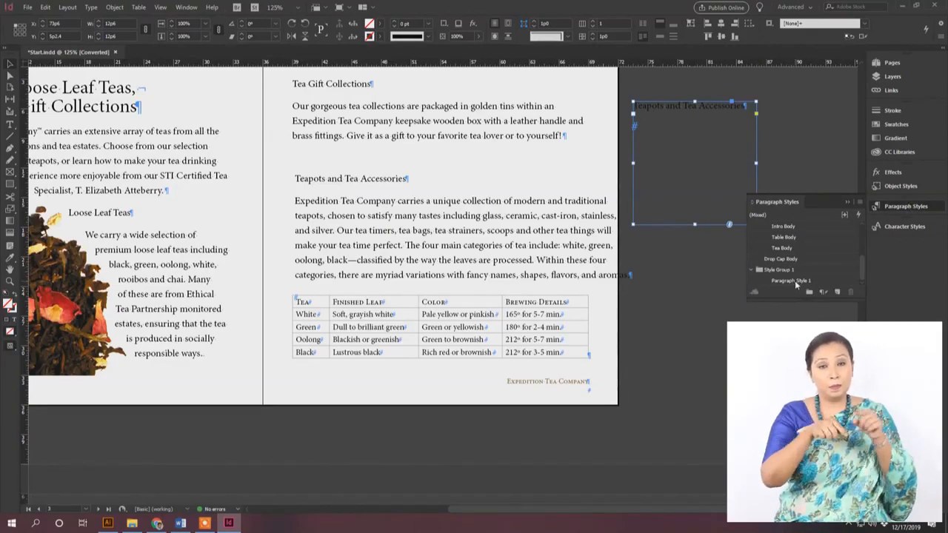
left_click(777, 251)
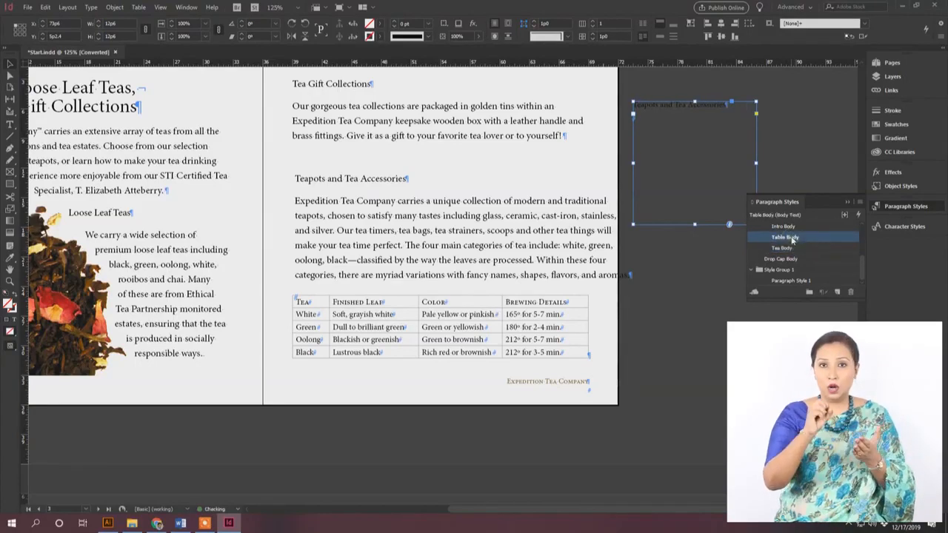
left_click(785, 226)
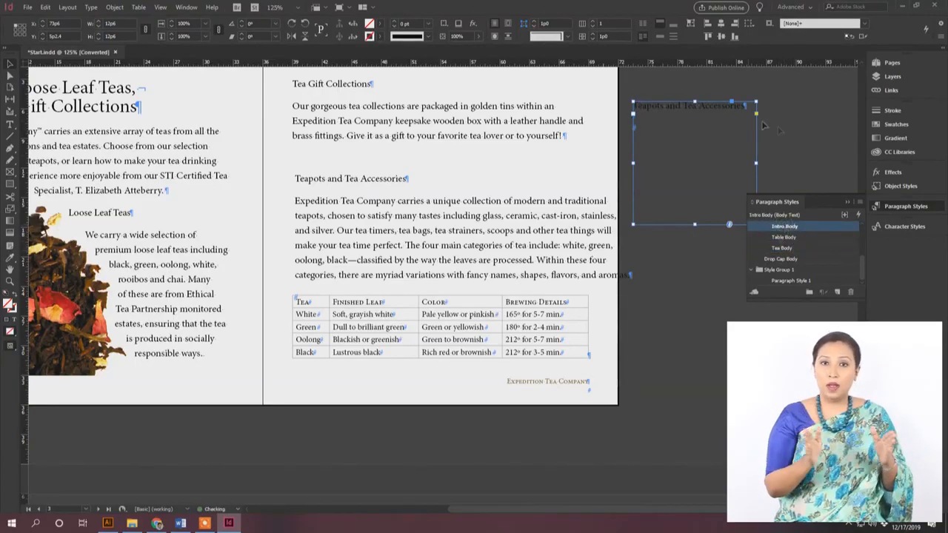
left_click(791, 237)
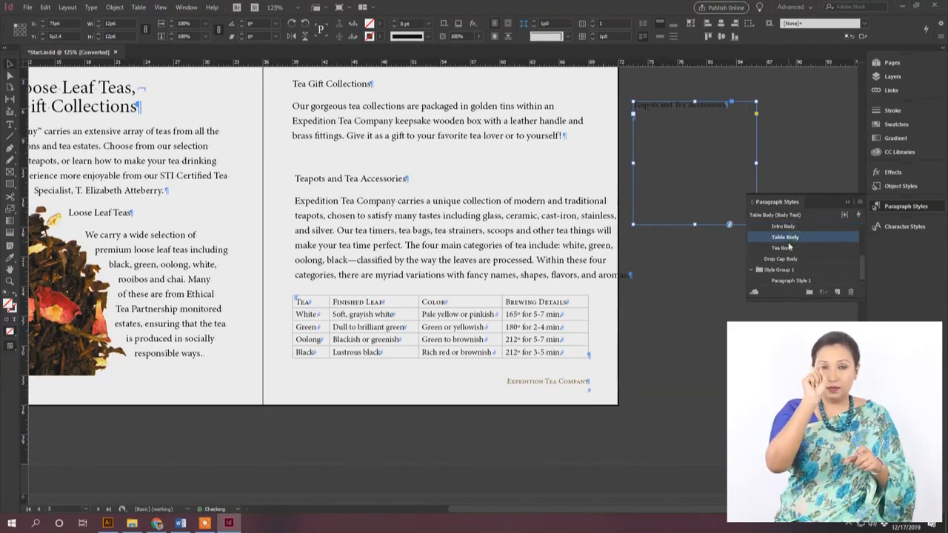
left_click(789, 248)
scroll(789, 249, "up", 2)
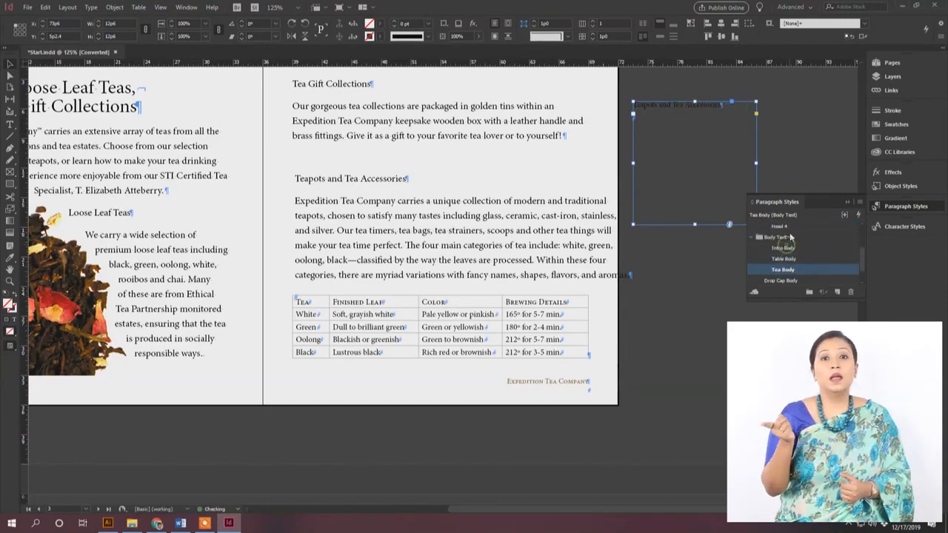
left_click(784, 249)
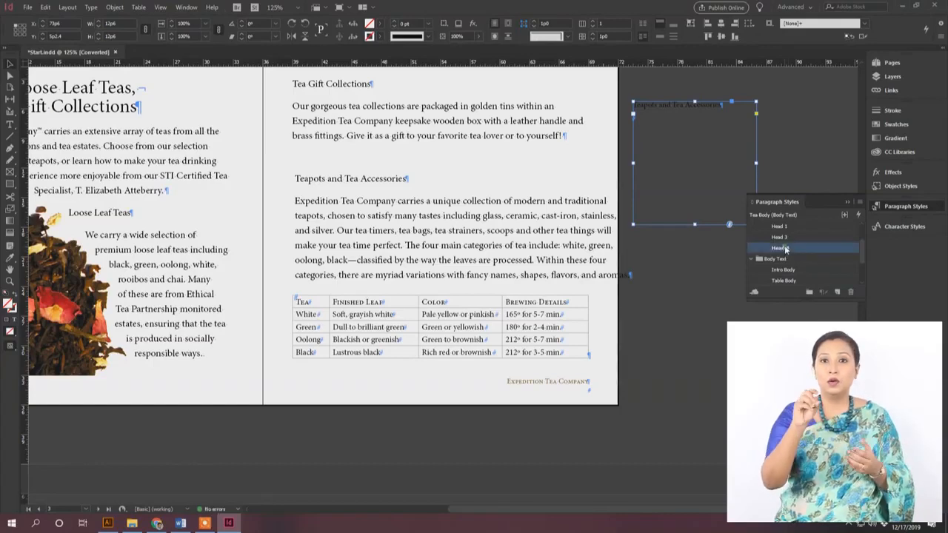
left_click(781, 236)
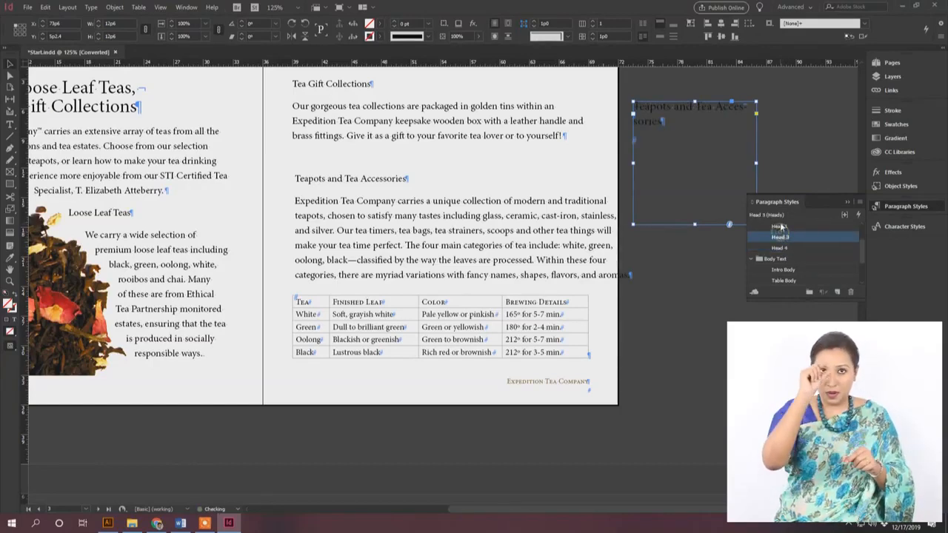
left_click(779, 226)
scroll(778, 252, "up", 3)
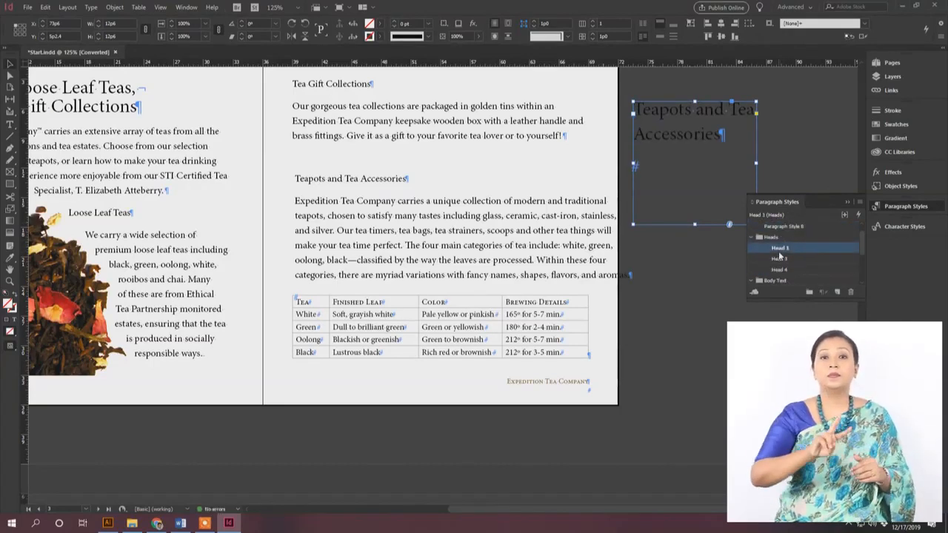
Step: Apply Paragraph Style 8 to the pasted heading and move its frame up beside the upper corner of the page
left_click(781, 237)
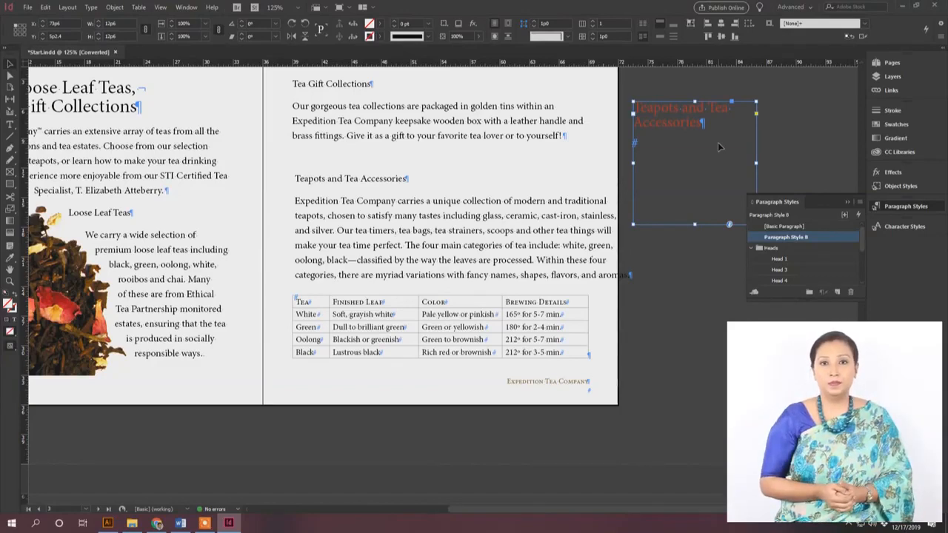
left_click_drag(718, 142, 698, 87)
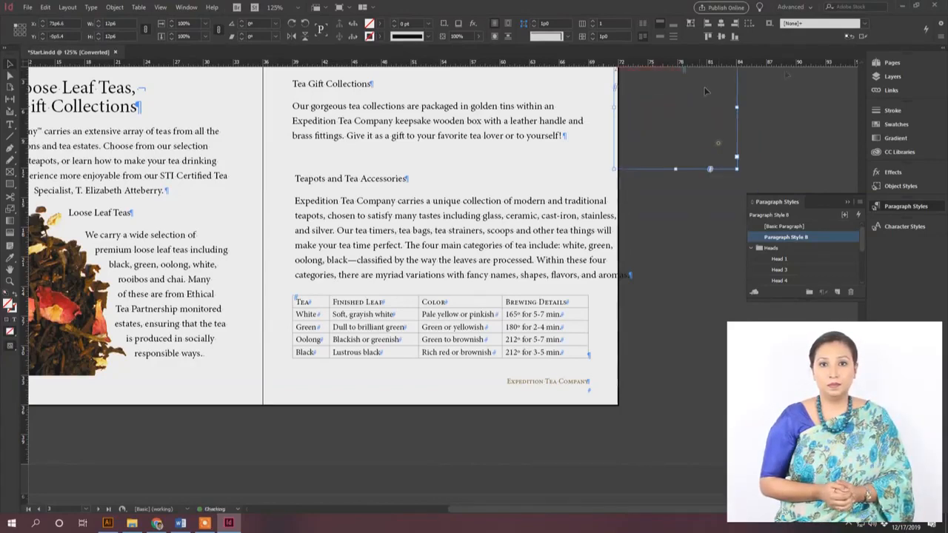
Step: Set the Teapots and Tea Accessories text frame to 2 columns with a .25in gutter, with preview on
left_click(574, 220)
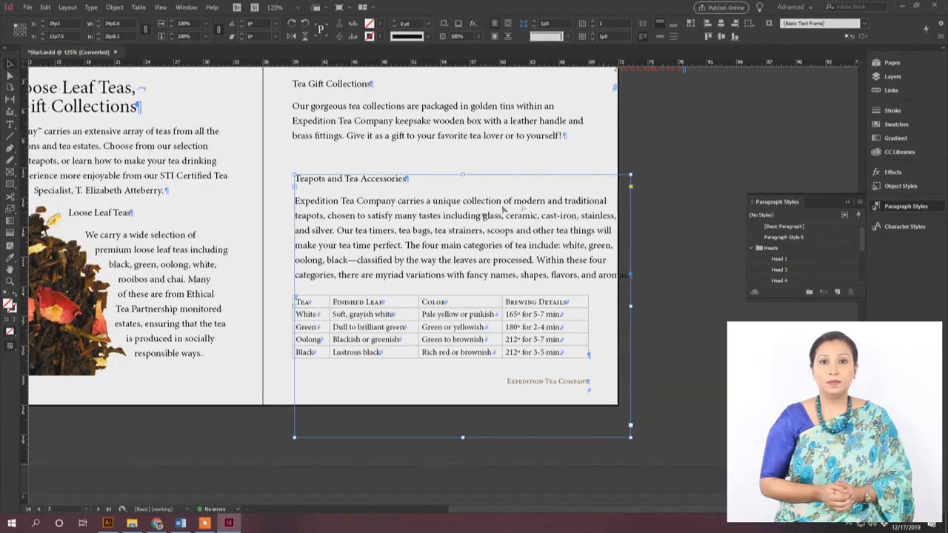
key("ctrl+b")
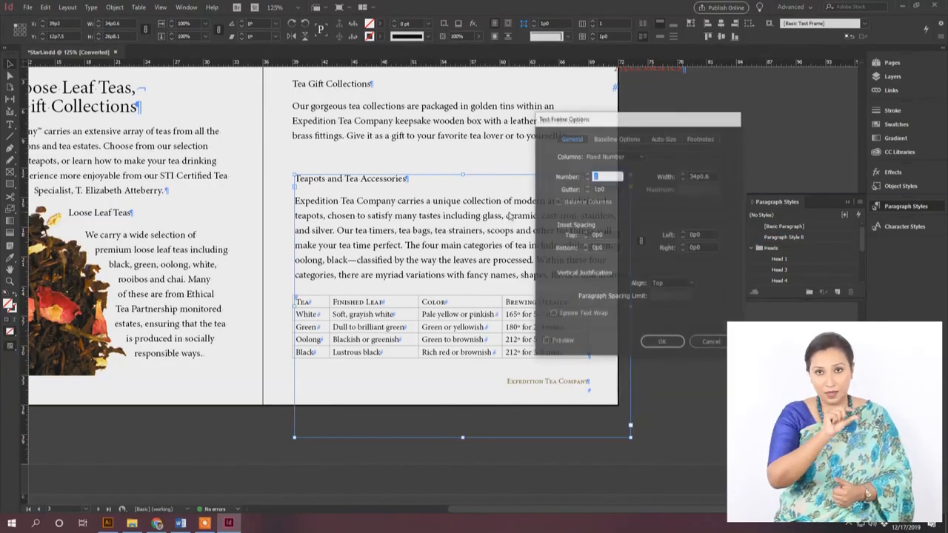
left_click_drag(600, 123, 233, 118)
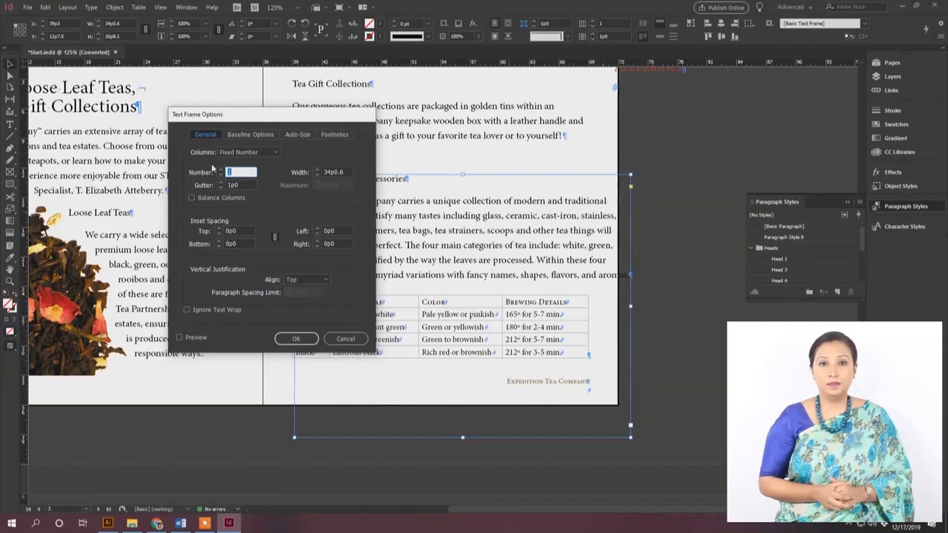
left_click(198, 340)
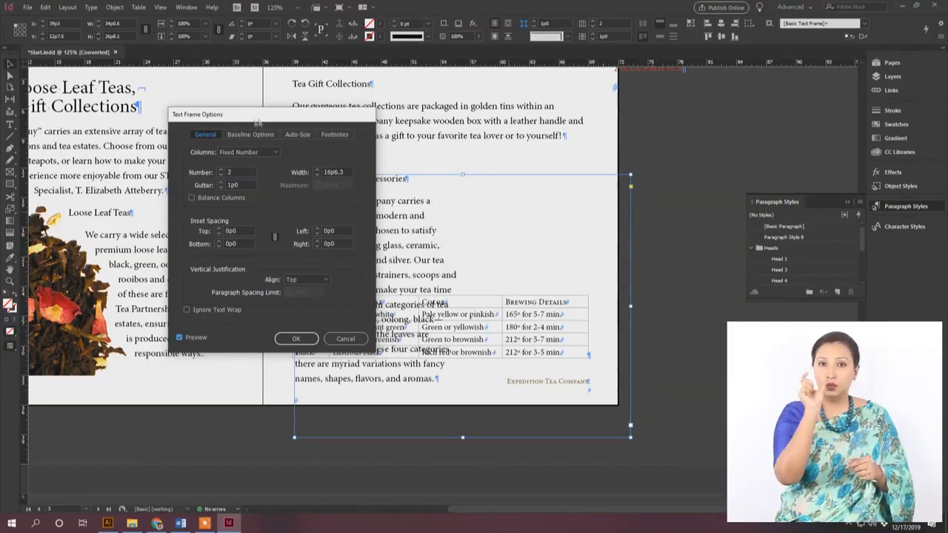
left_click_drag(245, 125, 150, 123)
double_click(138, 183)
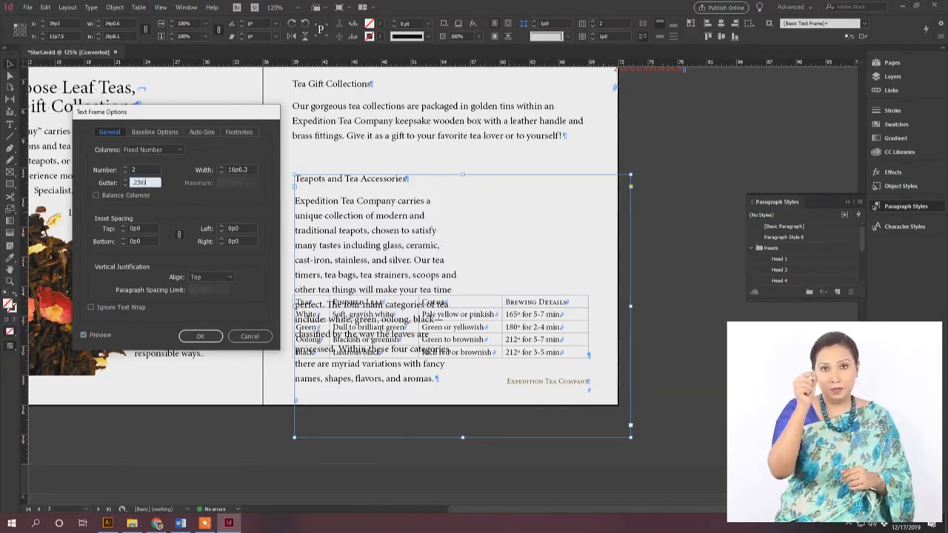
left_click(200, 336)
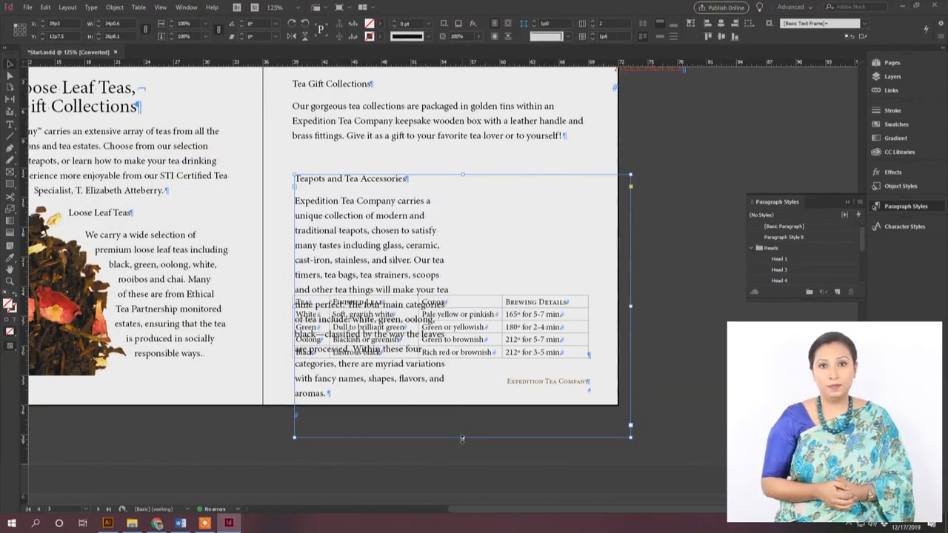
Step: Shorten the two-column frame to about 14p5.7 high and move it up so it sits directly above the tea table
left_click_drag(462, 439, 462, 316)
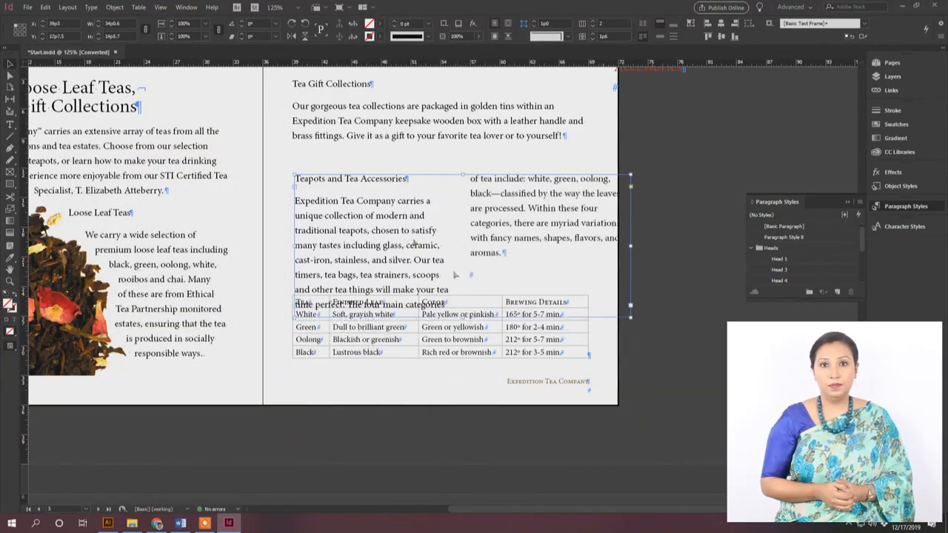
left_click_drag(518, 205, 510, 184)
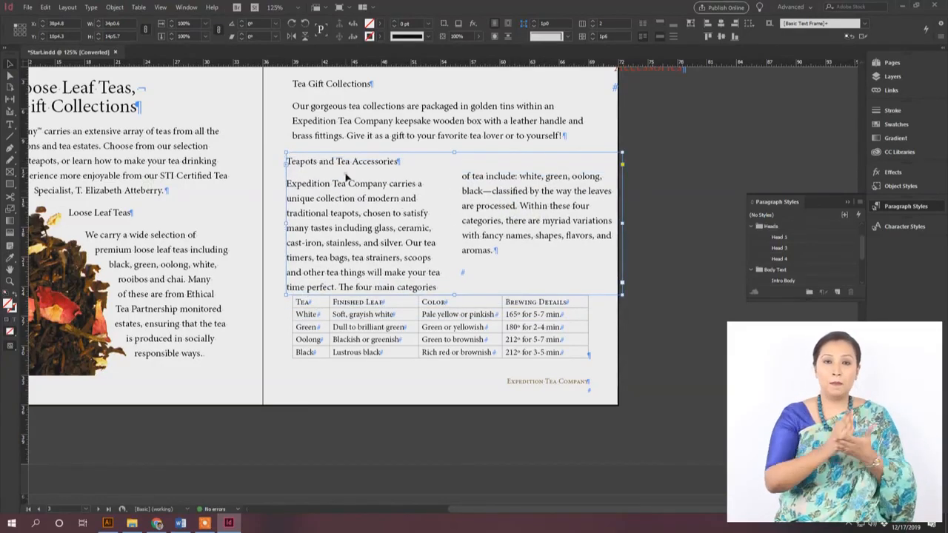
Step: Show the Paragraph formatting options and justify the Teapots heading and two-column body text with the last line aligned left
left_click(186, 7)
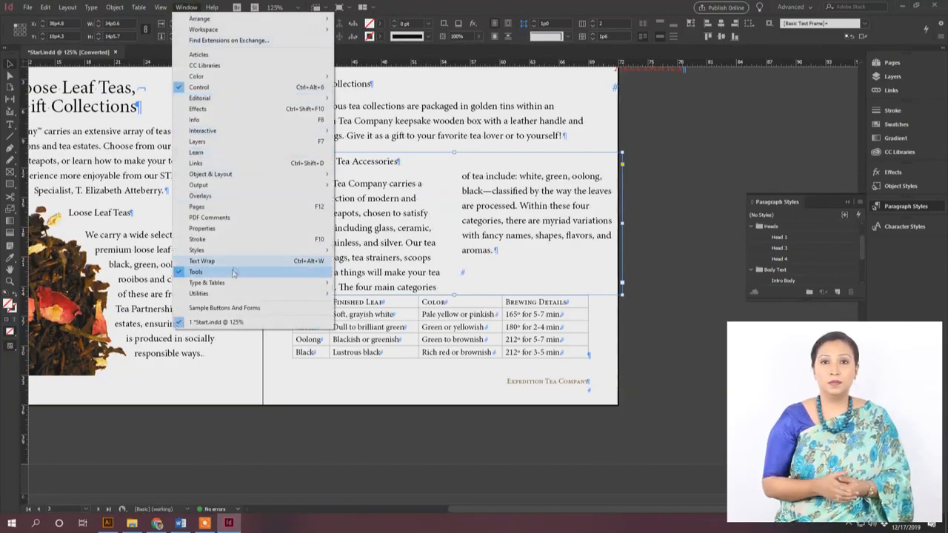
mouse_move(232, 283)
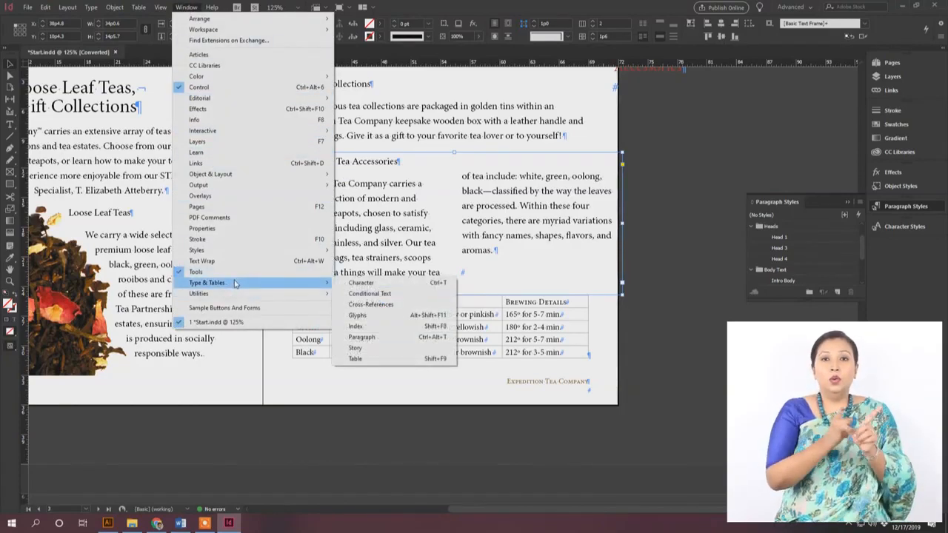
left_click(422, 340)
left_click_drag(365, 172, 158, 166)
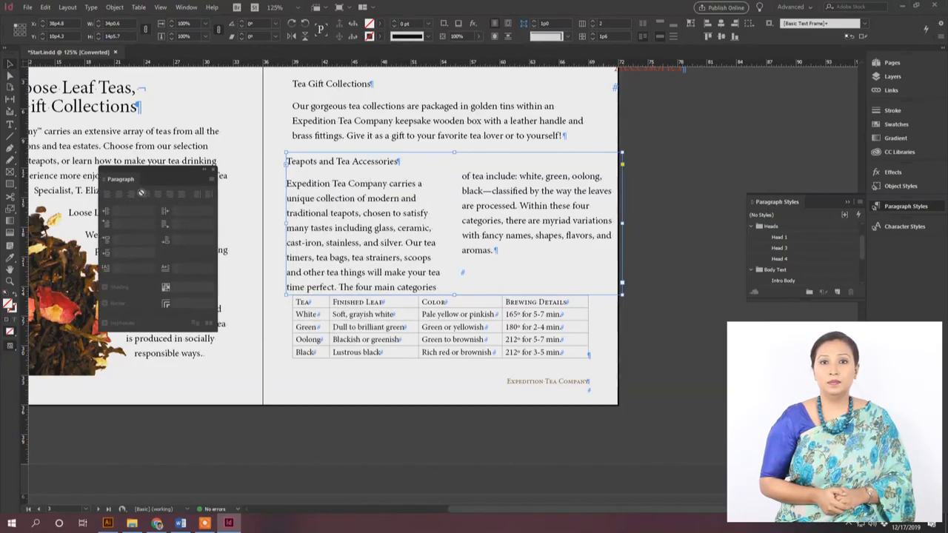
triple_click(345, 197)
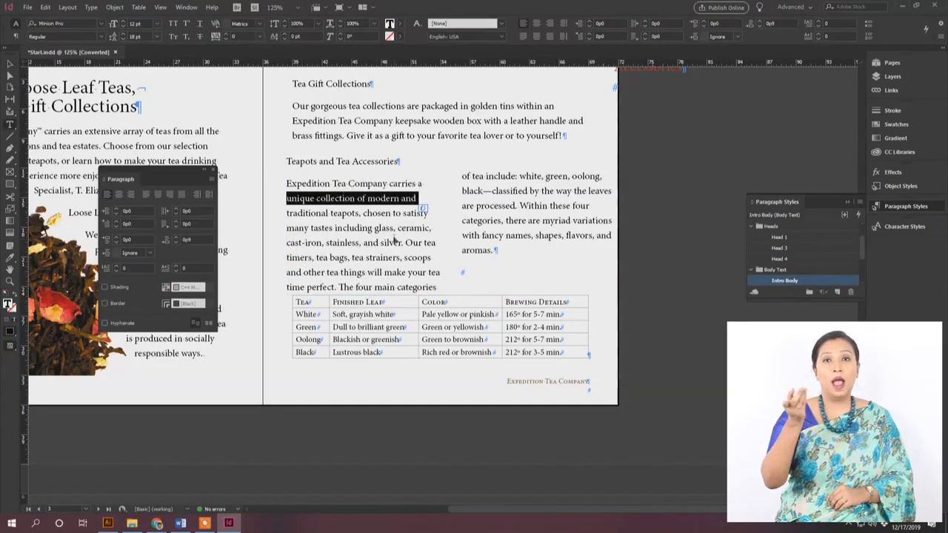
key("ctrl+a")
left_click(400, 236)
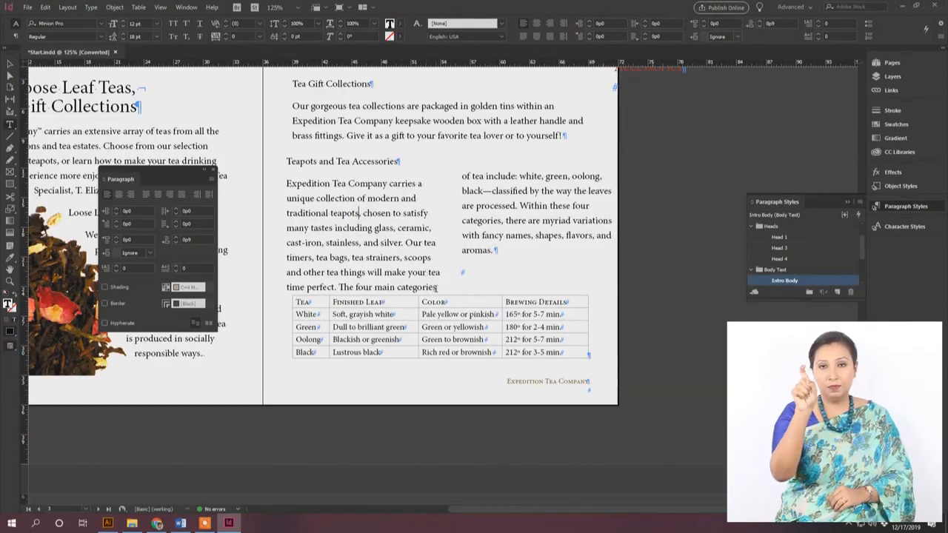
left_click_drag(496, 247, 277, 168)
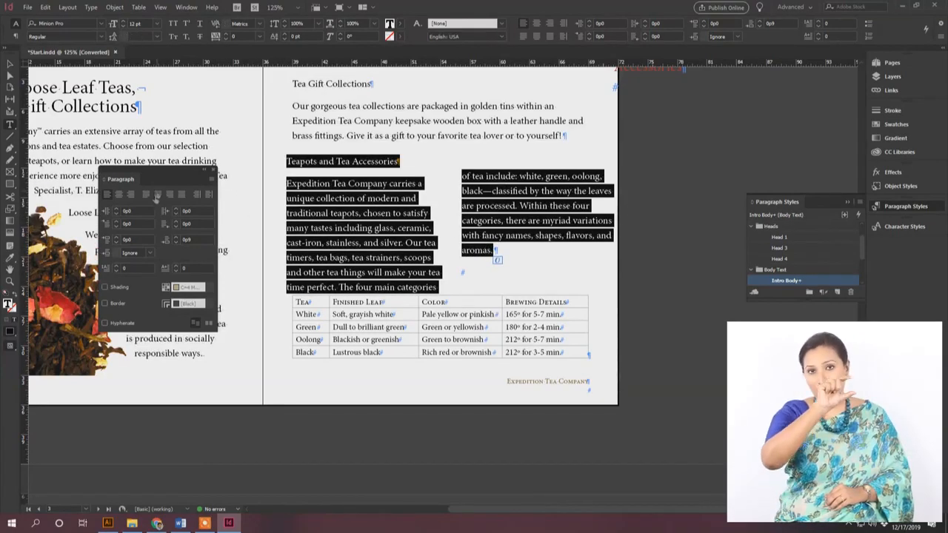
left_click(147, 195)
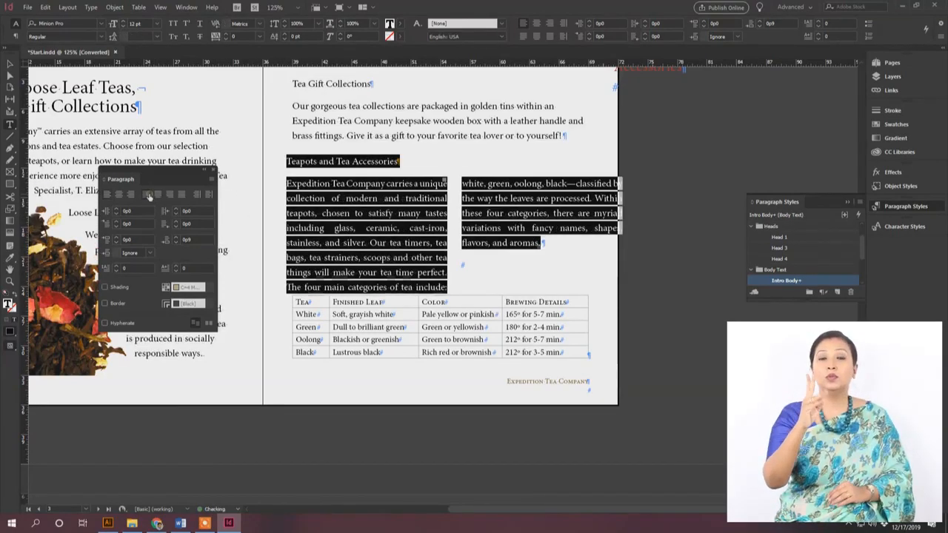
left_click(428, 204)
key("Escape")
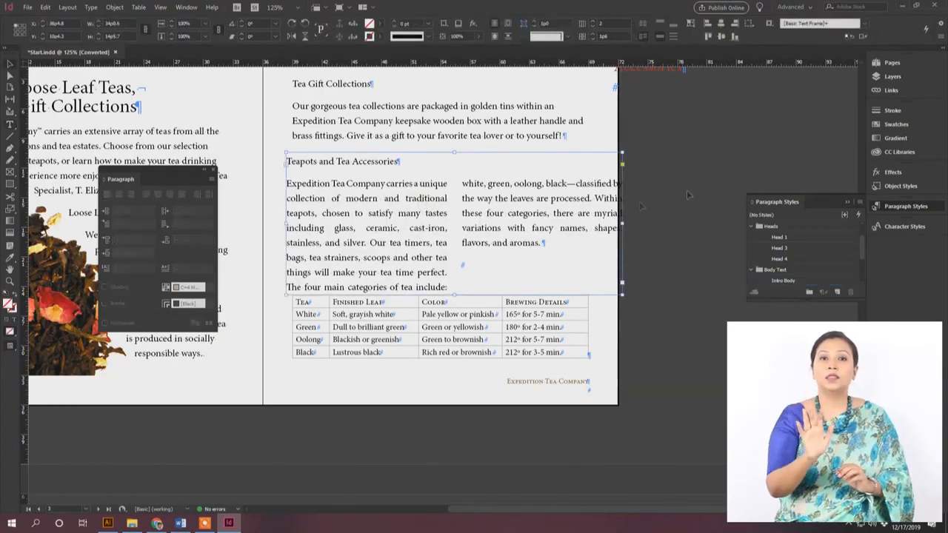
Step: Insert a paragraph break before "leaves are processed" in the second column of the Teapots text
left_click(417, 201)
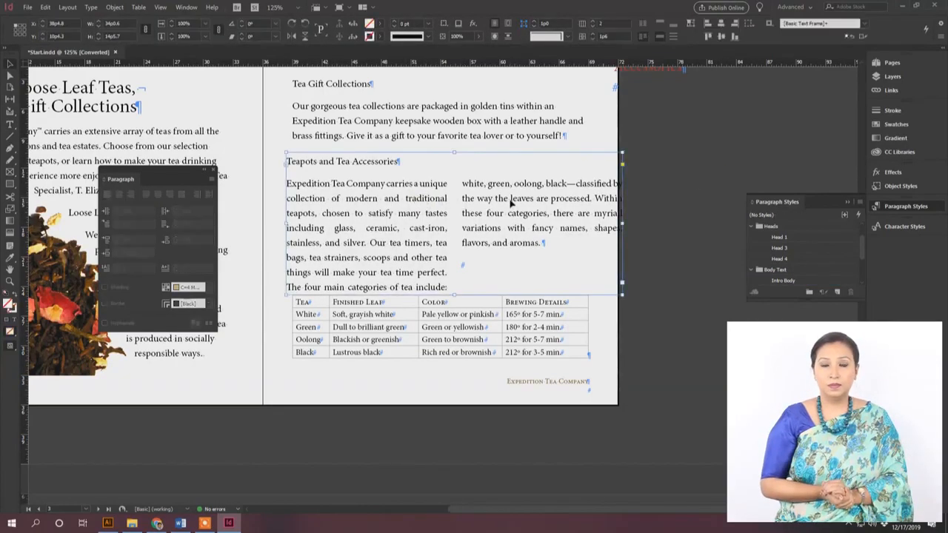
left_click(508, 199)
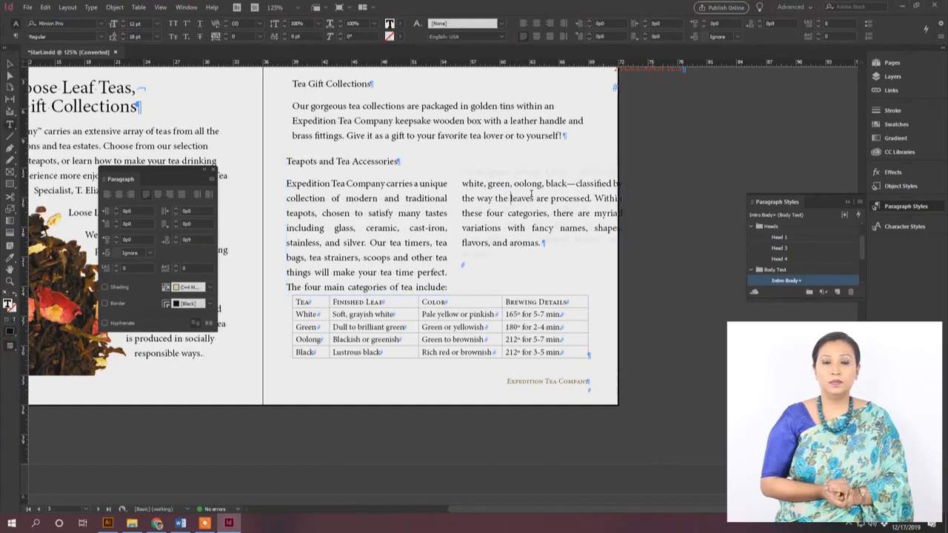
key("Return")
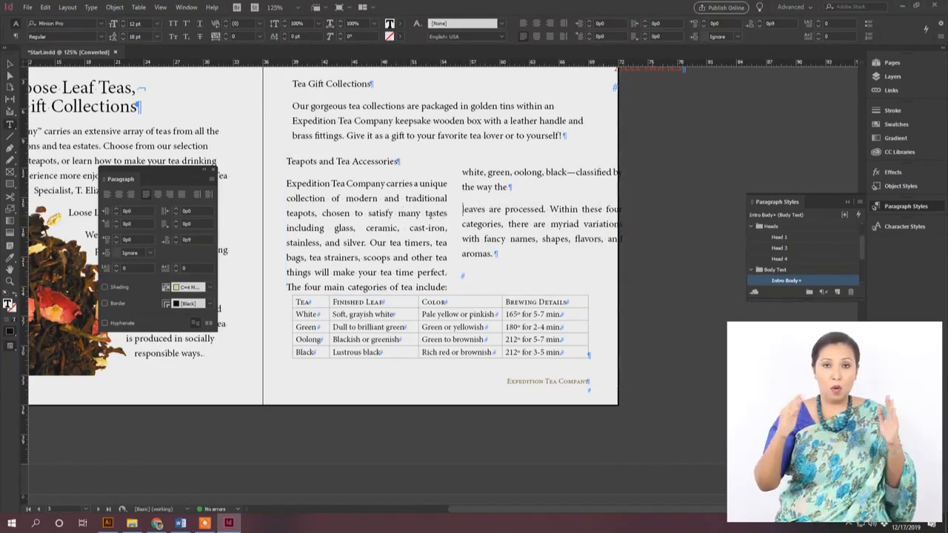
left_click_drag(381, 213, 484, 210)
left_click(484, 209)
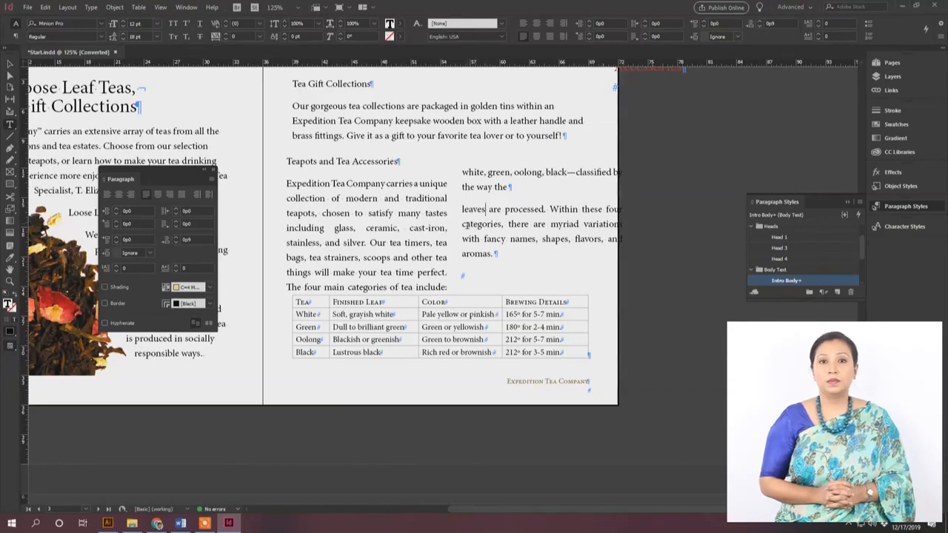
Step: Set the baseline grid preferences to start at 0in relative to Top of Page with an increment of 11 pt
key("Escape")
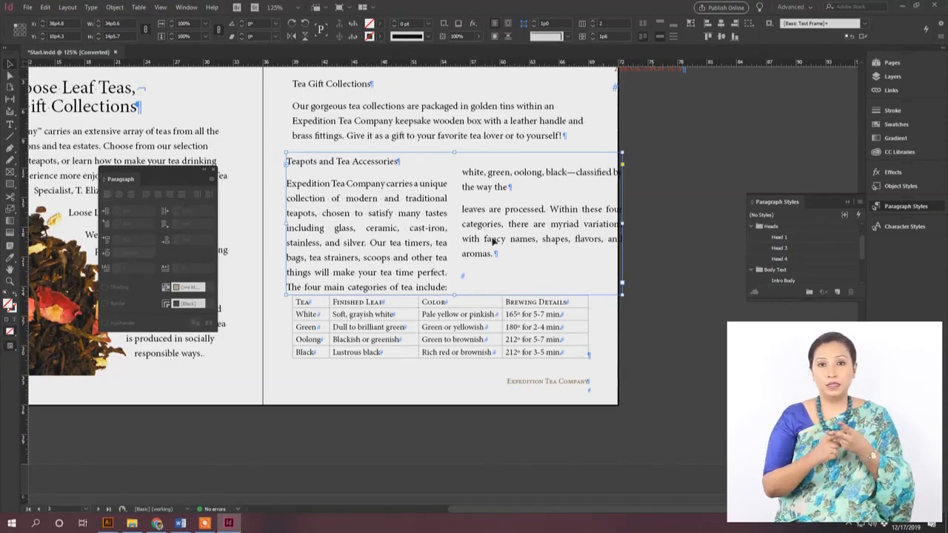
left_click(45, 8)
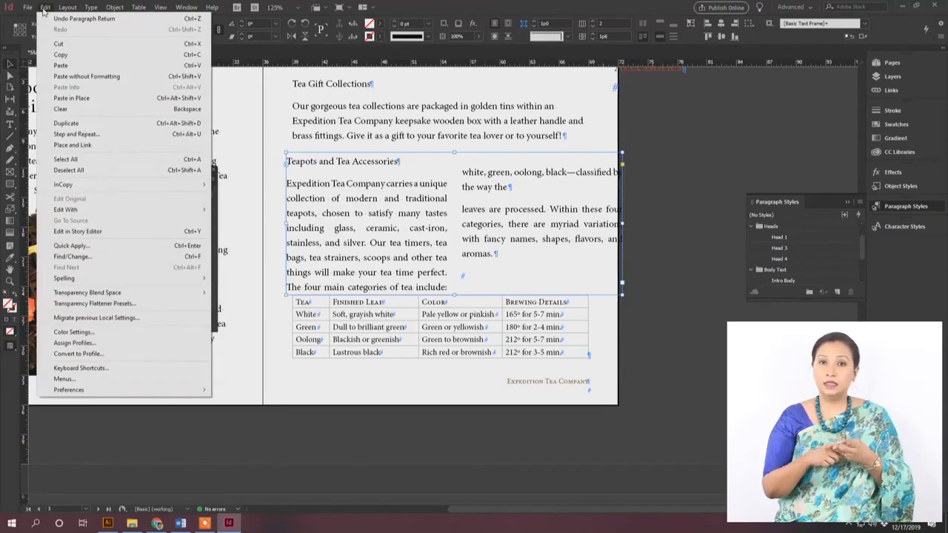
mouse_move(71, 389)
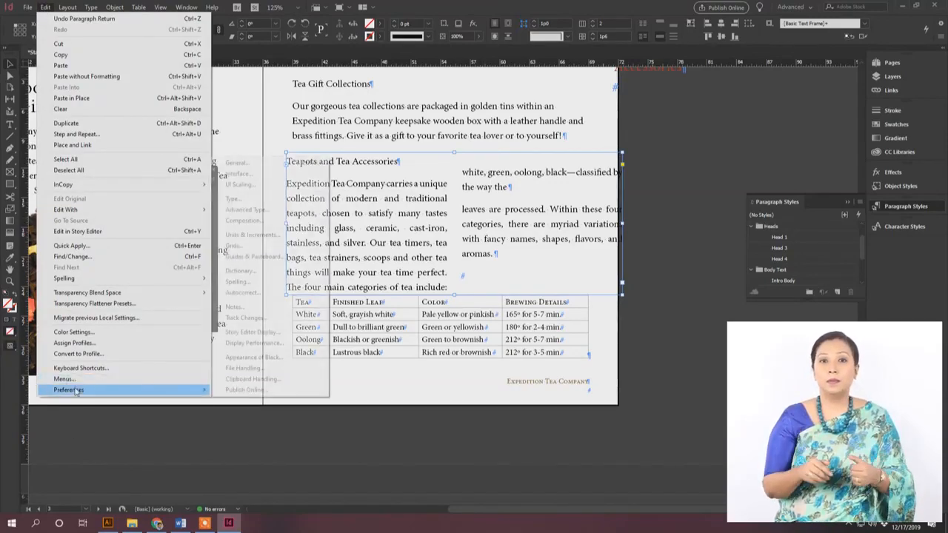
left_click(282, 246)
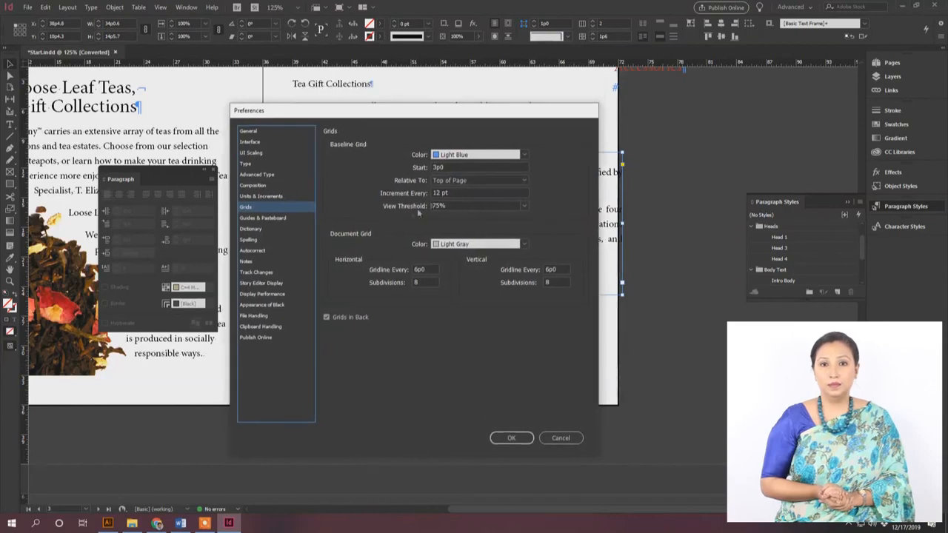
double_click(459, 167)
type("0in")
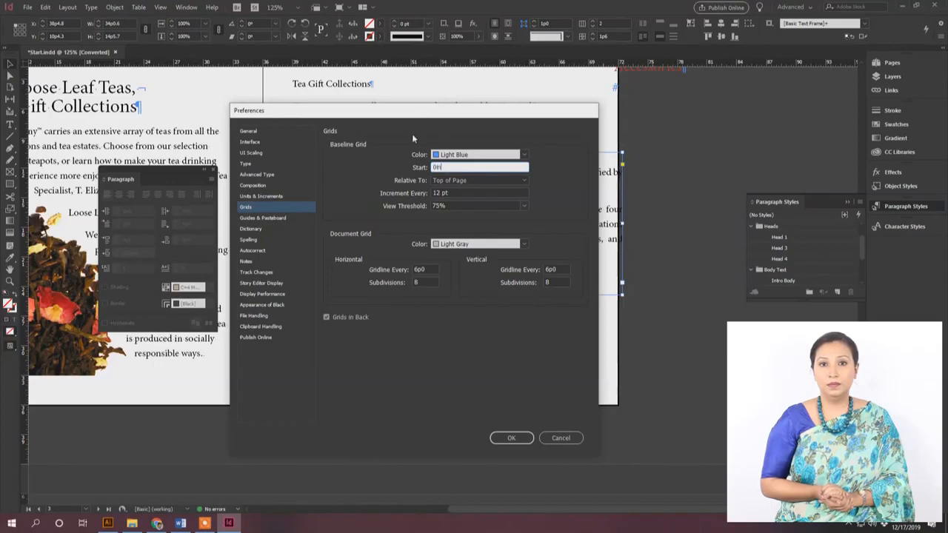
left_click(475, 182)
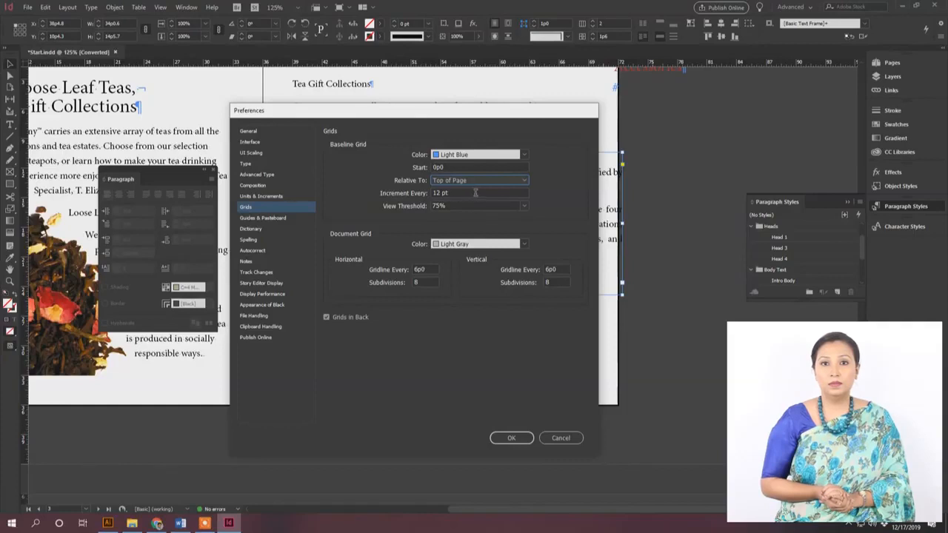
left_click(441, 192)
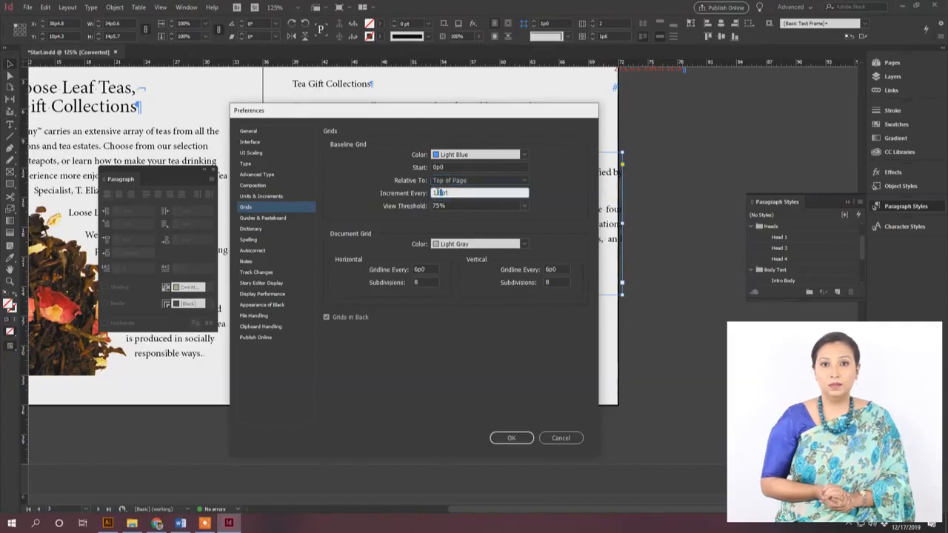
type("11")
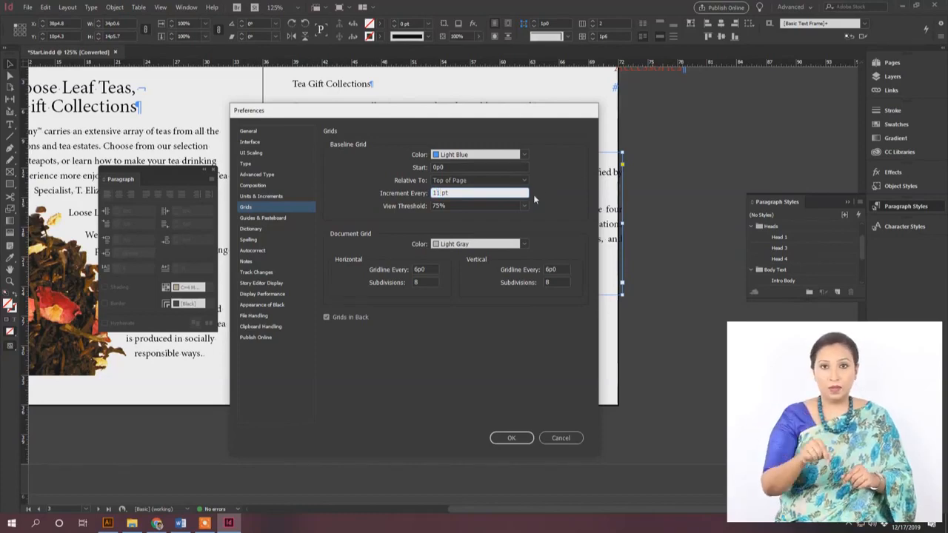
left_click(511, 437)
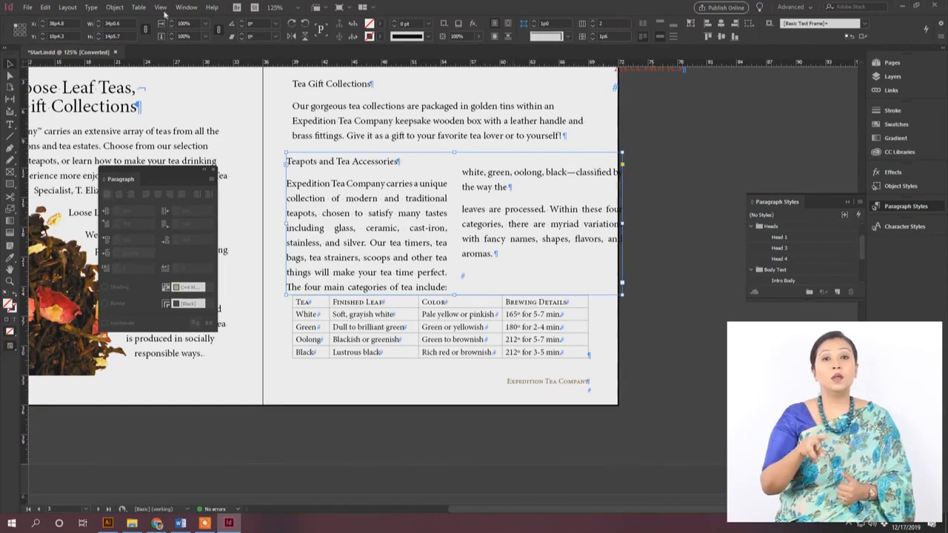
Step: Show the baseline grid over the document pages
left_click(161, 7)
mouse_move(206, 209)
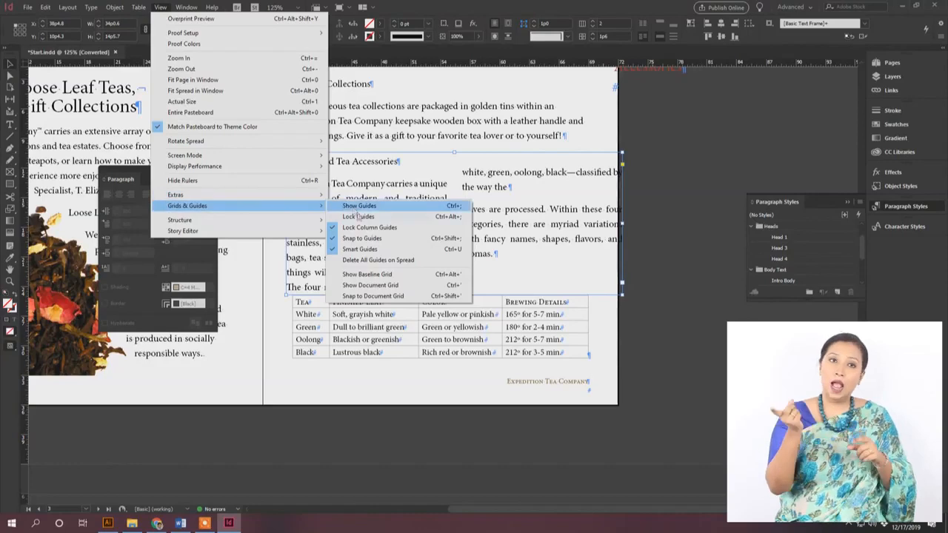
left_click(390, 276)
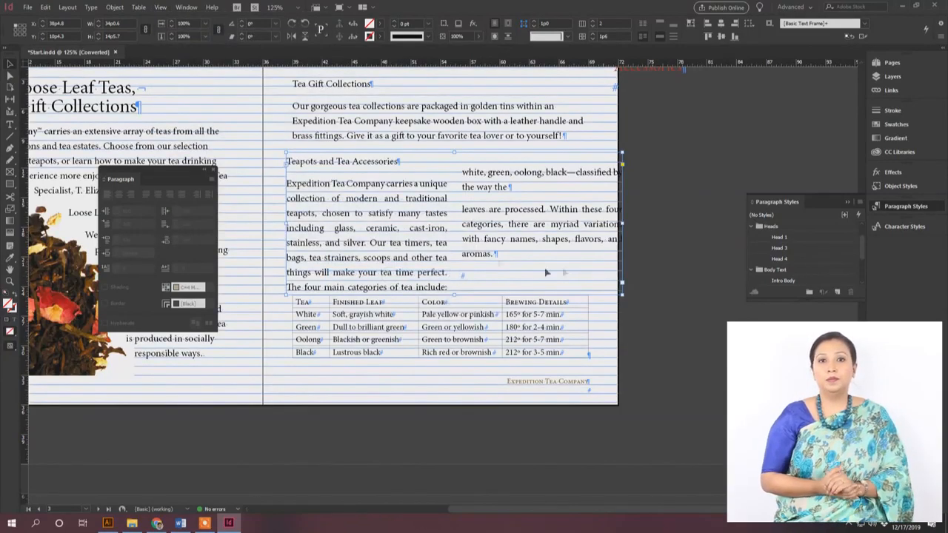
Step: Move the two-column Teapots and Tea Accessories frame off the page onto the pasteboard beside it
left_click_drag(411, 182, 773, 185)
scroll(740, 177, "right", 3)
left_click_drag(630, 225, 605, 183)
left_click_drag(696, 165, 667, 180)
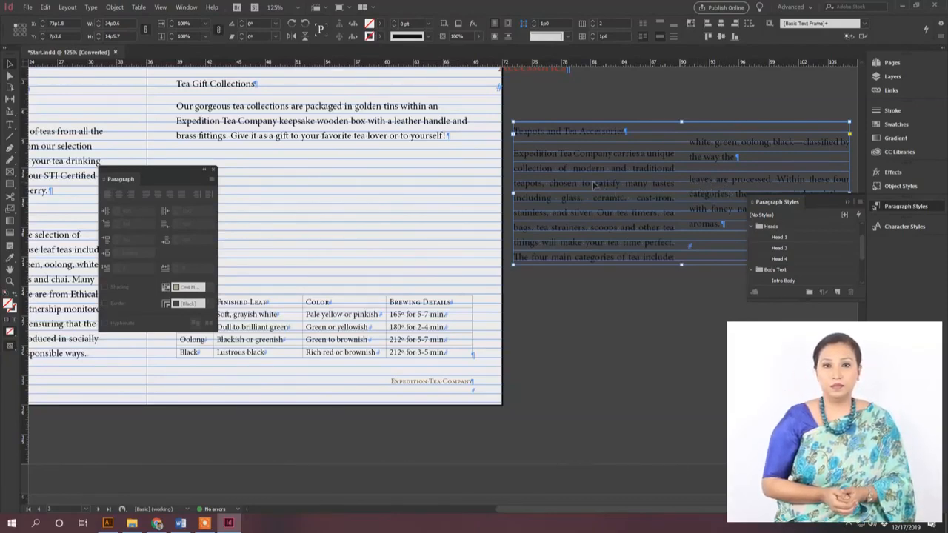
Step: Increase the leading of the line starting "leaves are processed" in the Teapots text to 33 pt
triple_click(702, 185)
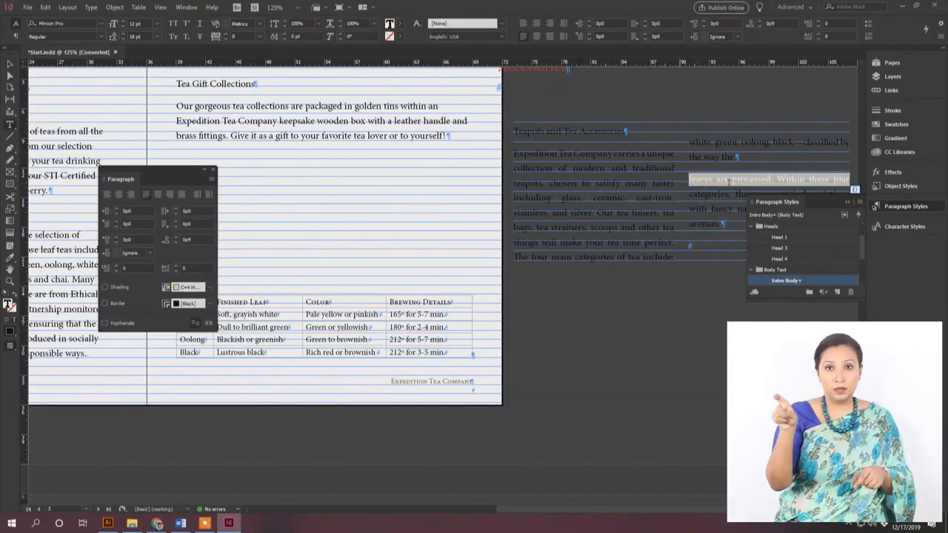
key("ctrl+t")
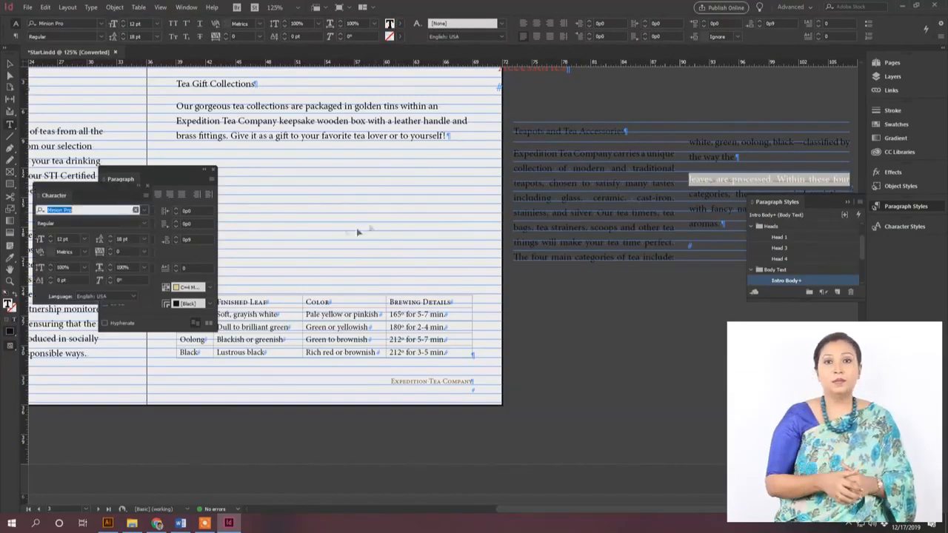
left_click(109, 237)
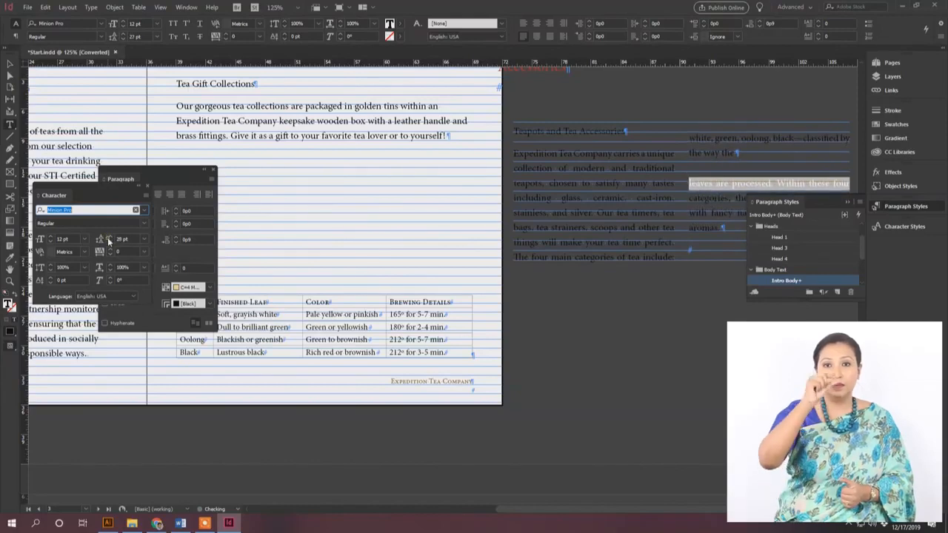
left_click(109, 238)
left_click(108, 239)
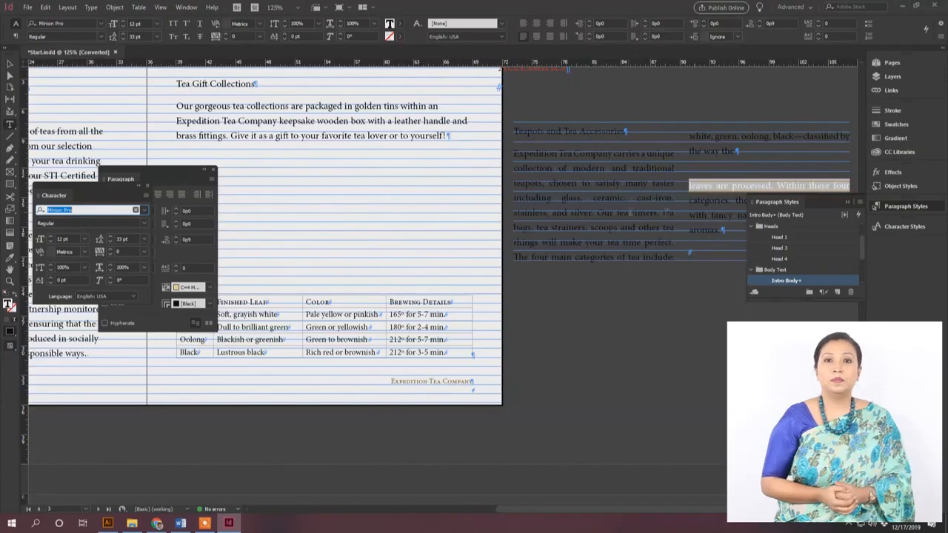
left_click(580, 197)
key("Escape")
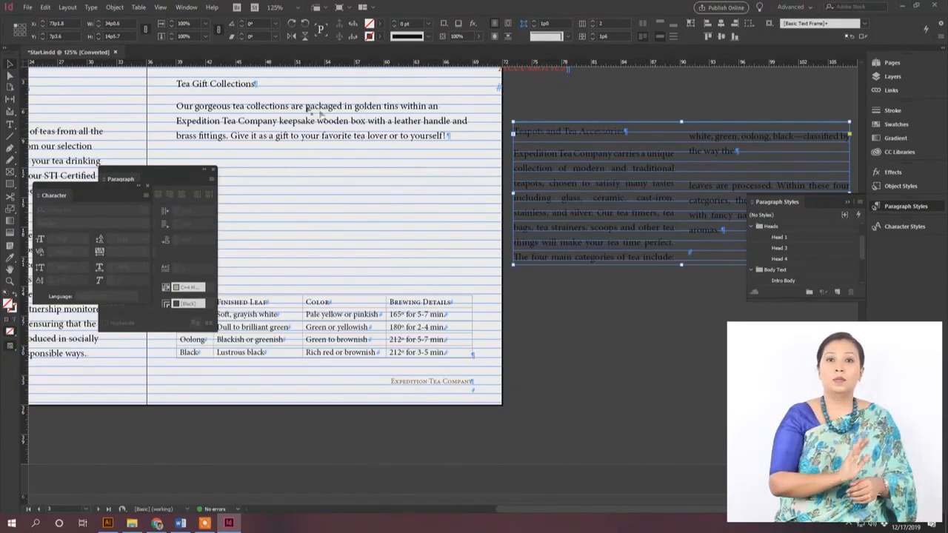
Step: Hide the baseline grid and deselect the Teapots text frame
left_click(160, 7)
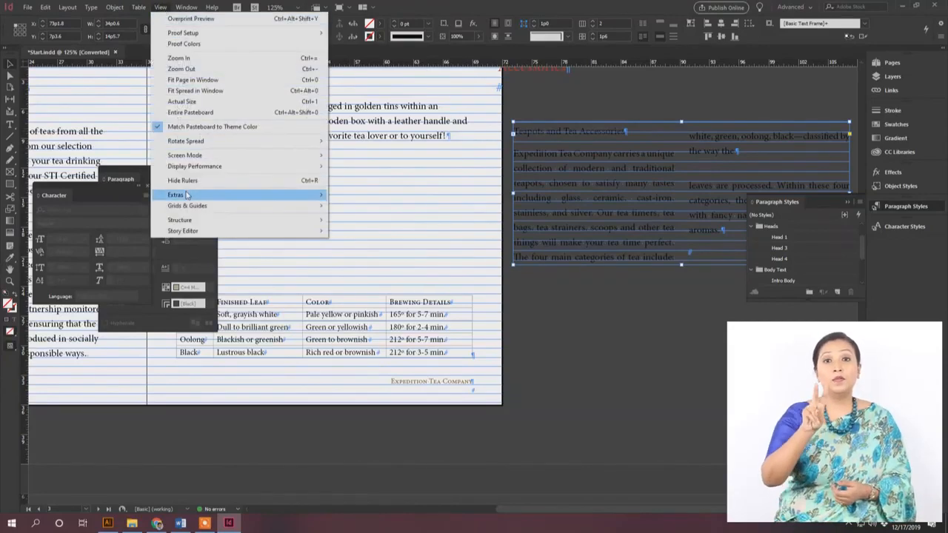
mouse_move(189, 205)
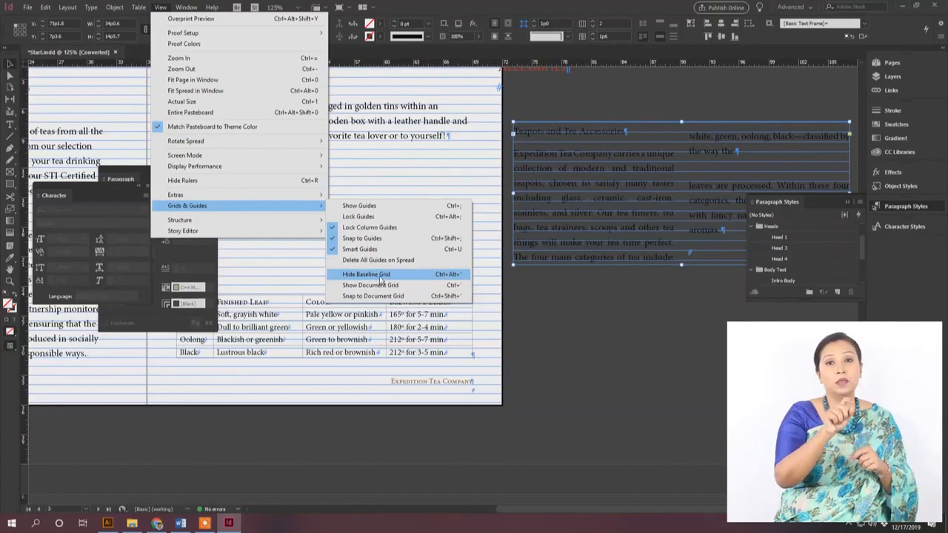
left_click(453, 273)
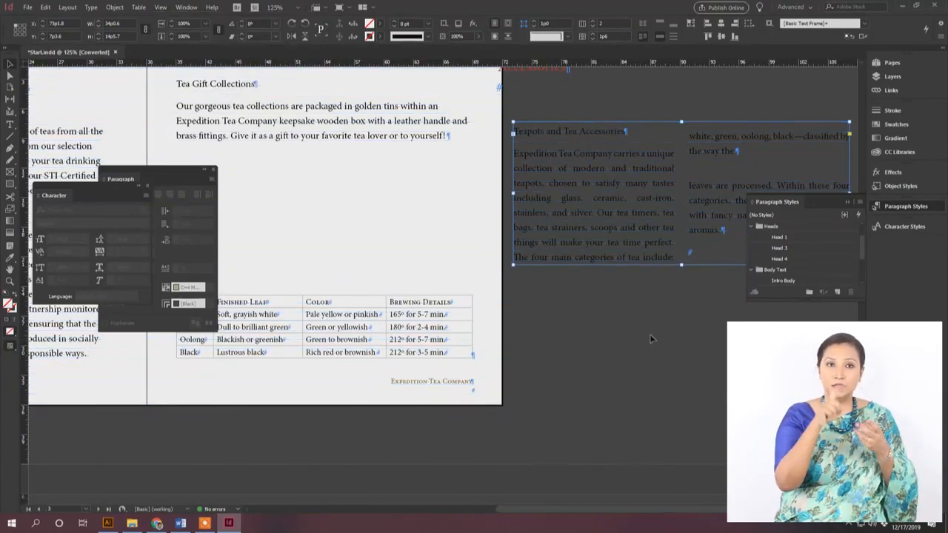
left_click(628, 308)
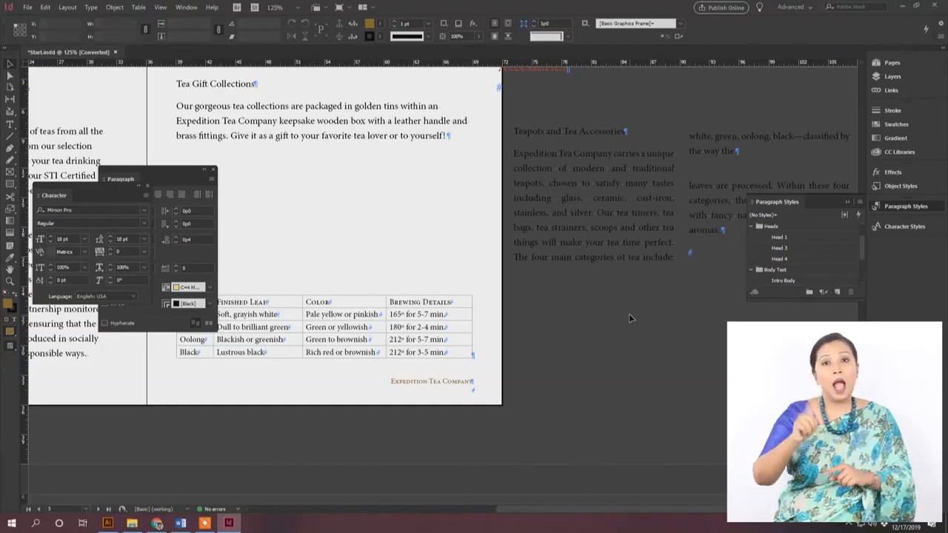
Step: Review the document's fonts with Find Font, picking Modern Italic as replacement for Minion Pro Regular, and close without changing any text
left_click(90, 9)
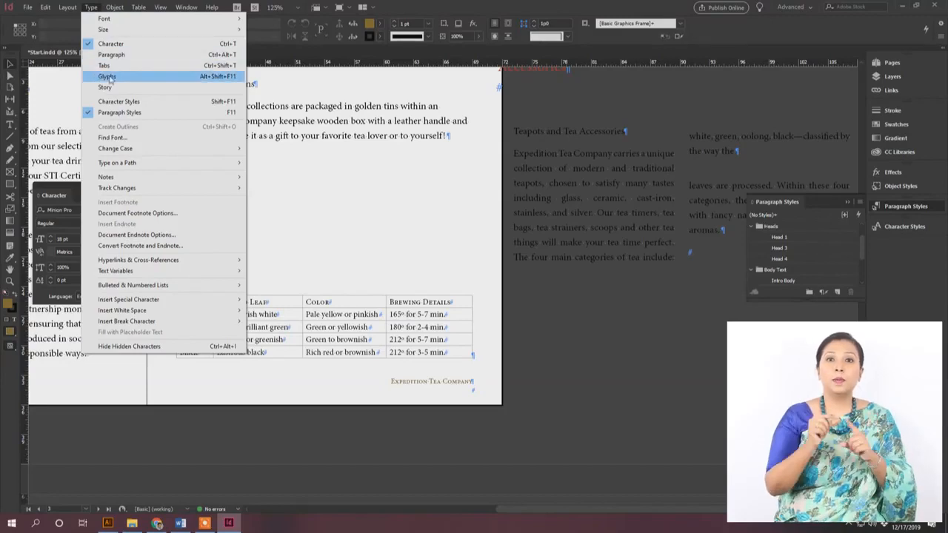
left_click(148, 141)
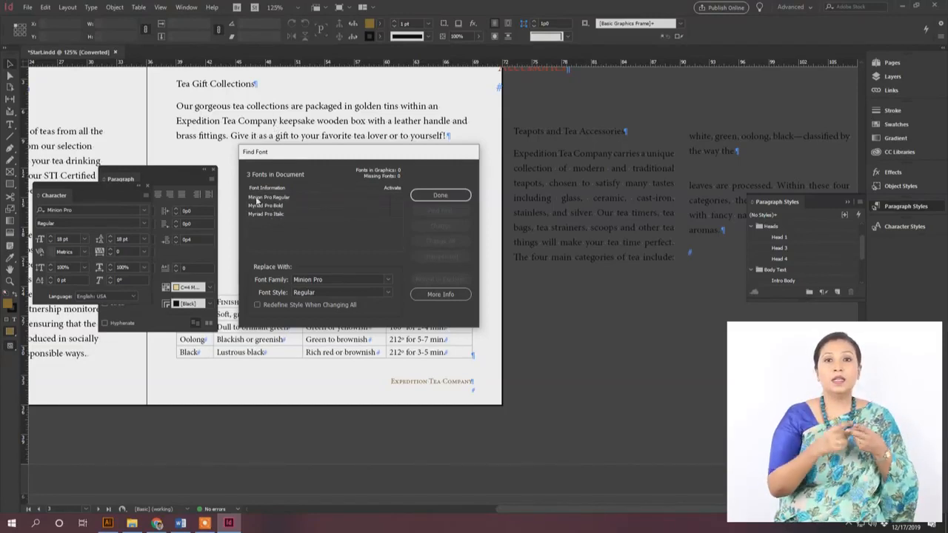
left_click(257, 197)
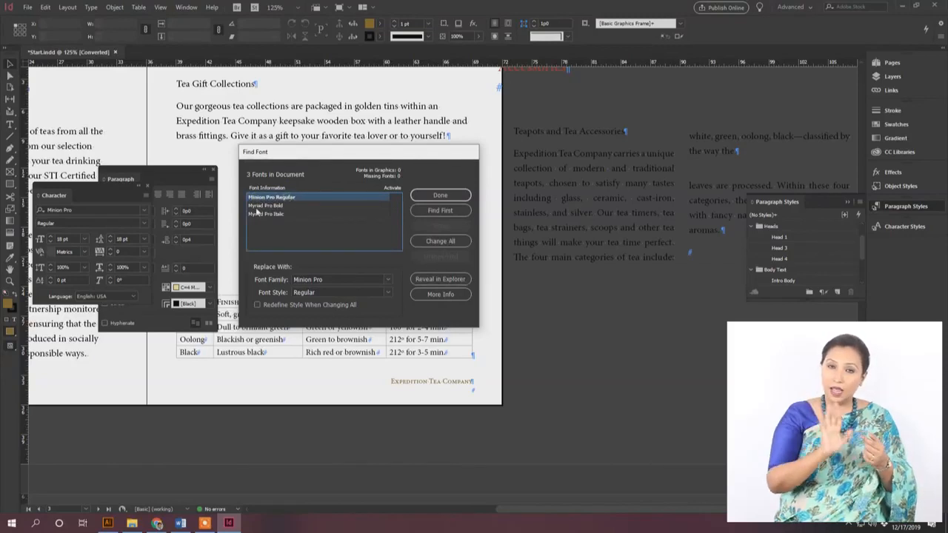
left_click(258, 205)
left_click(269, 213)
left_click(374, 249)
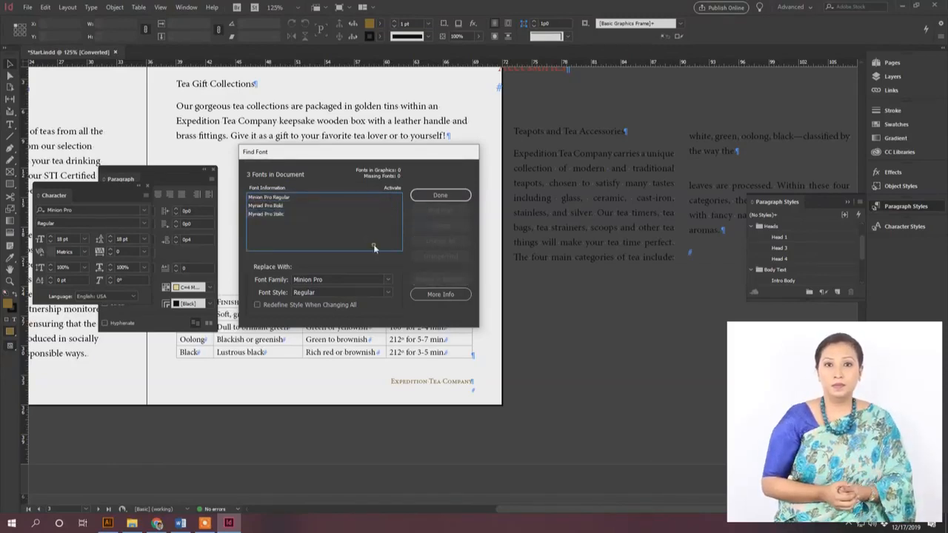
left_click(290, 206)
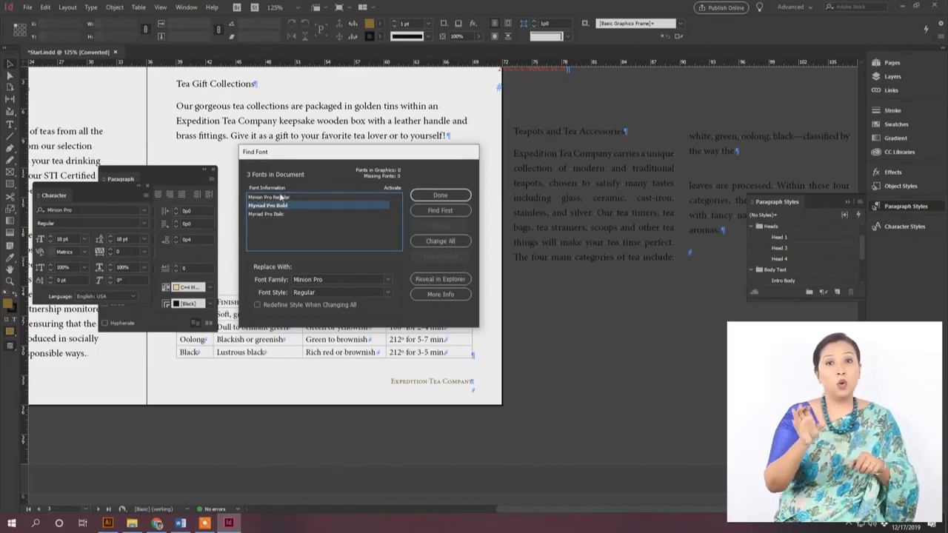
left_click(300, 197)
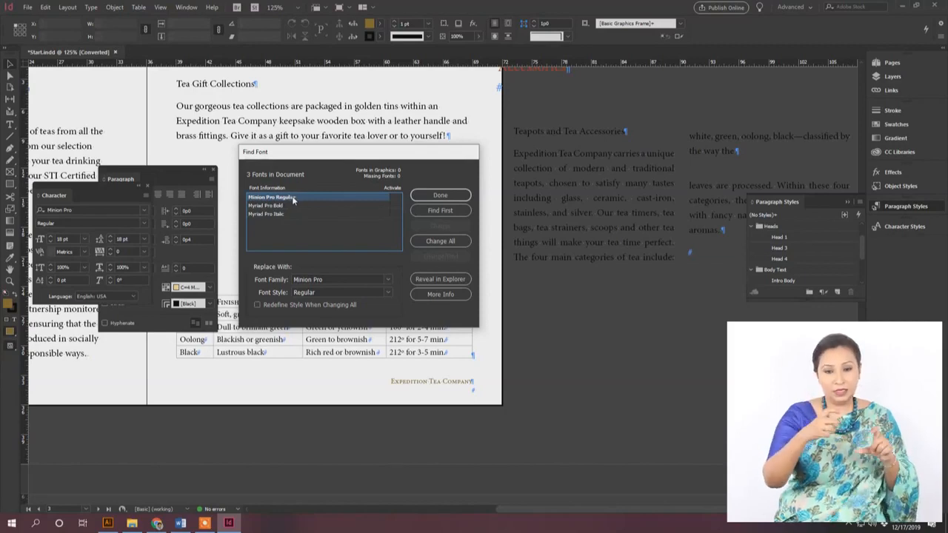
left_click(387, 282)
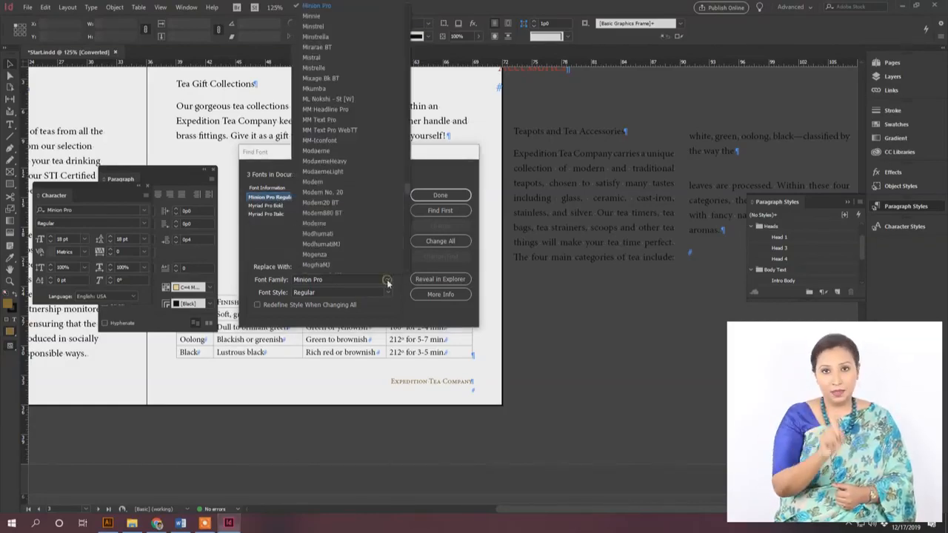
left_click(334, 183)
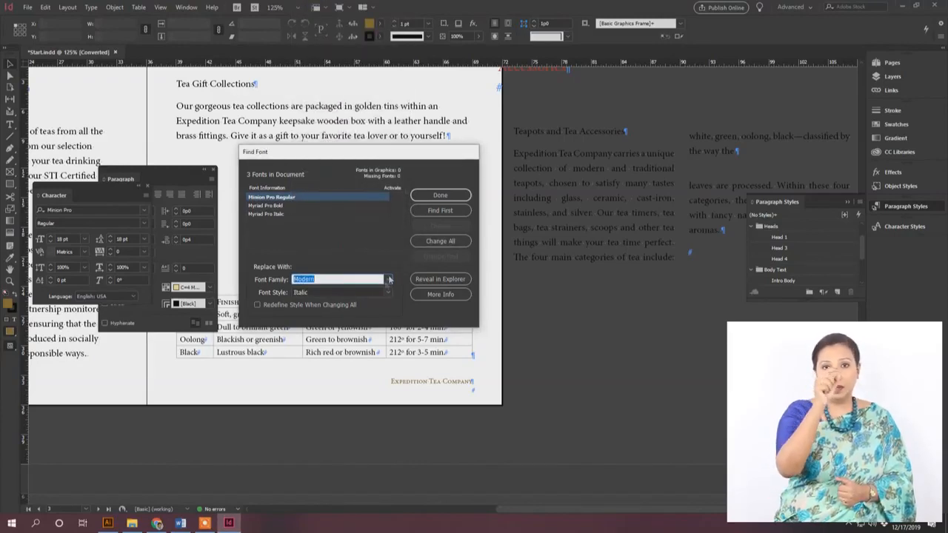
left_click(441, 195)
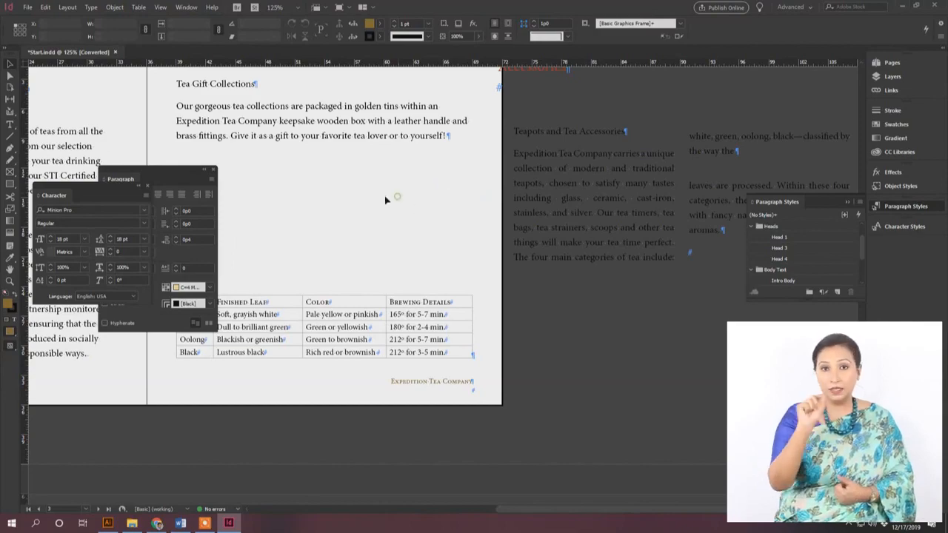
Step: Draw a text frame about 17p1 by 1p10 above the Expedition Tea Co. Tastings banner and enter the text Bangladesh
key("ctrl+minus")
key("ctrl+minus")
scroll(385, 201, "down", 5)
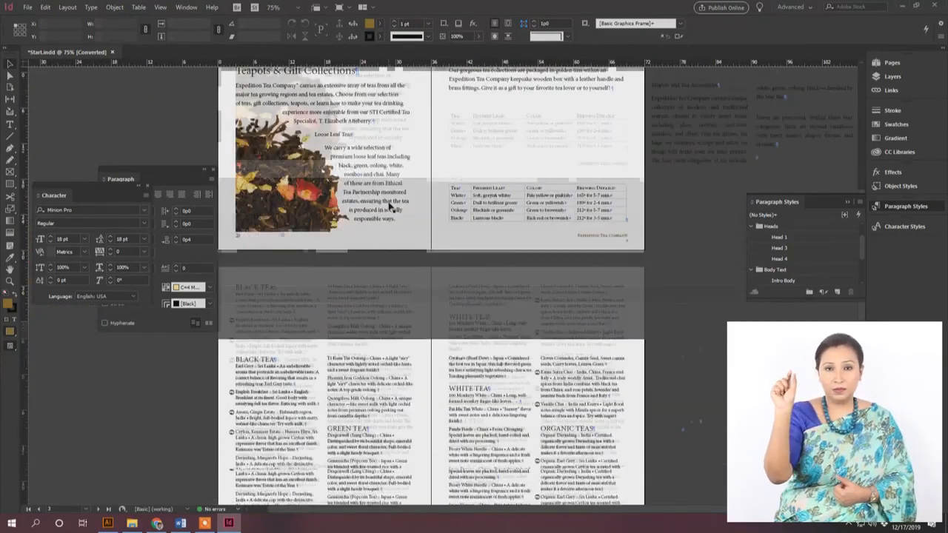
scroll(406, 205, "up", 3)
scroll(455, 191, "down", 5)
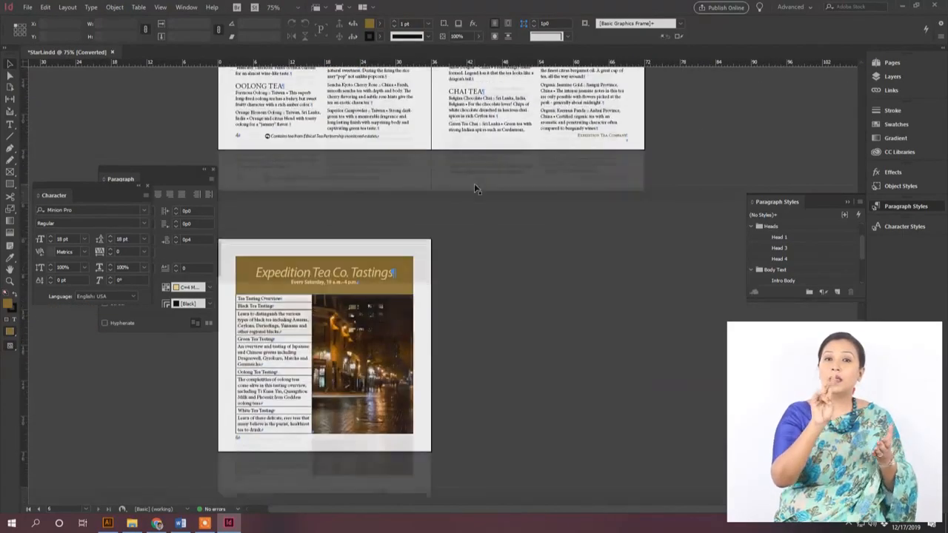
left_click_drag(243, 257, 445, 296)
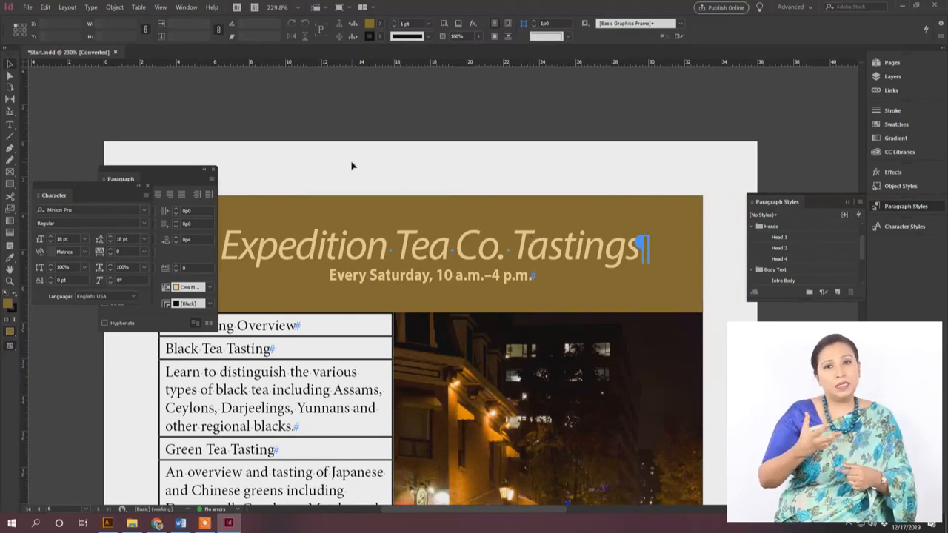
left_click(9, 126)
mouse_move(287, 152)
left_mouse_down()
mouse_move(413, 181)
mouse_move(598, 187)
left_mouse_up()
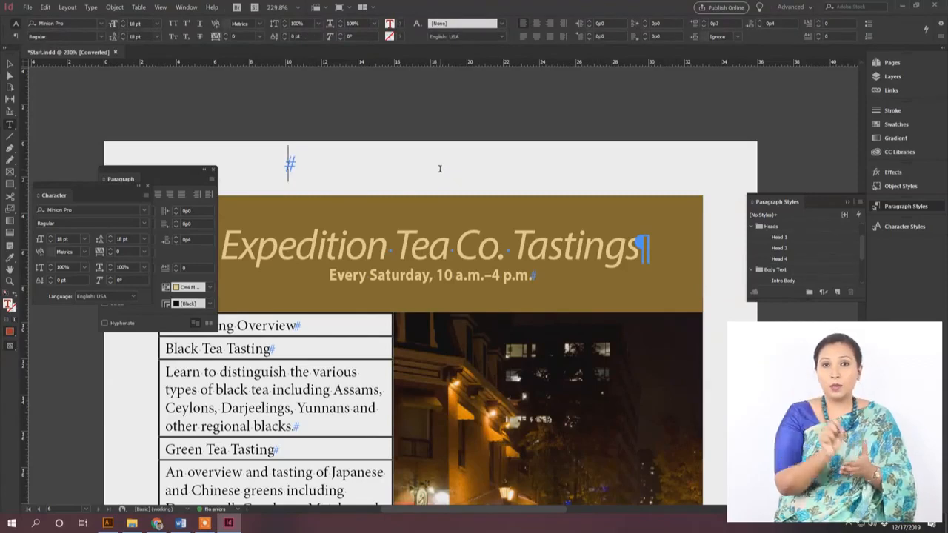
type("Ban")
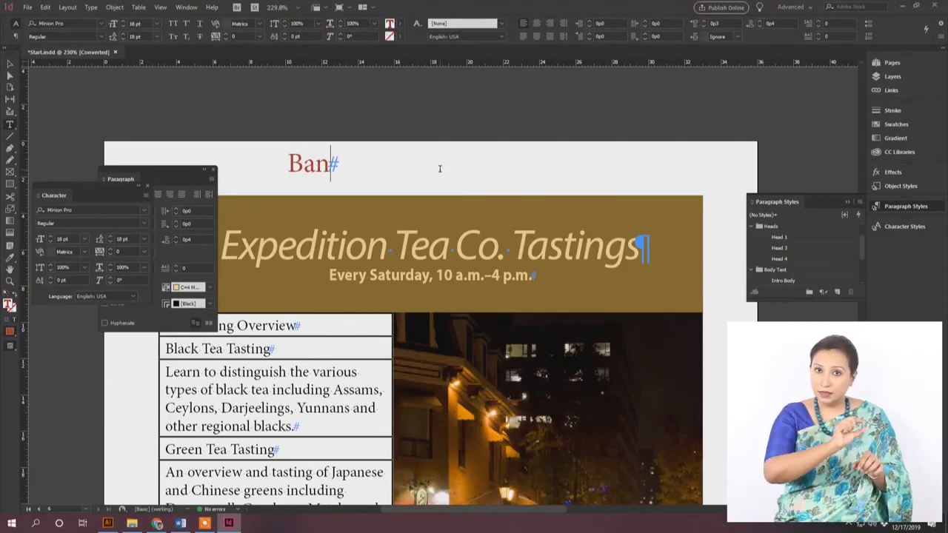
type("gladesh")
key("Escape")
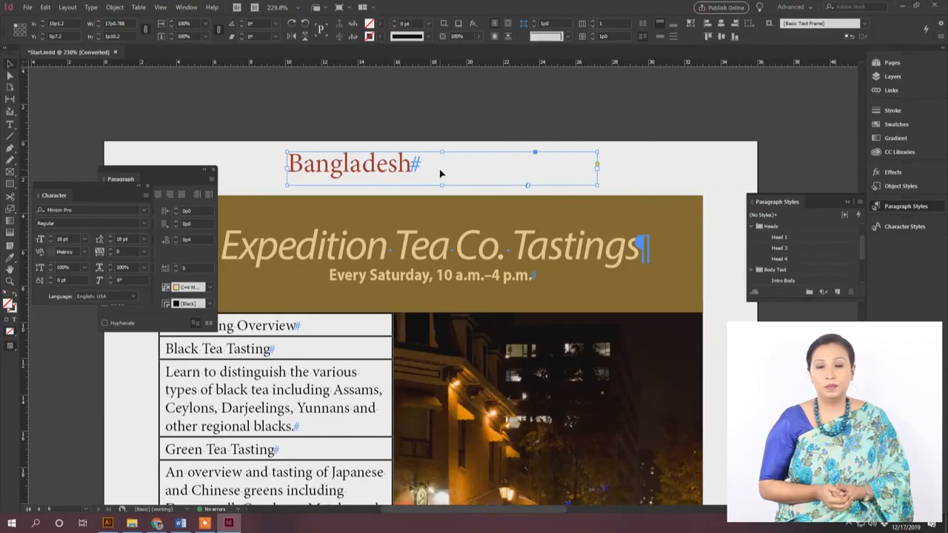
Step: Draw a tall text frame about 12p8 by 31p2 on the pasteboard beside the page with the BLACK TEA text
key("ctrl+minus")
key("ctrl+minus")
scroll(397, 170, "up", 8)
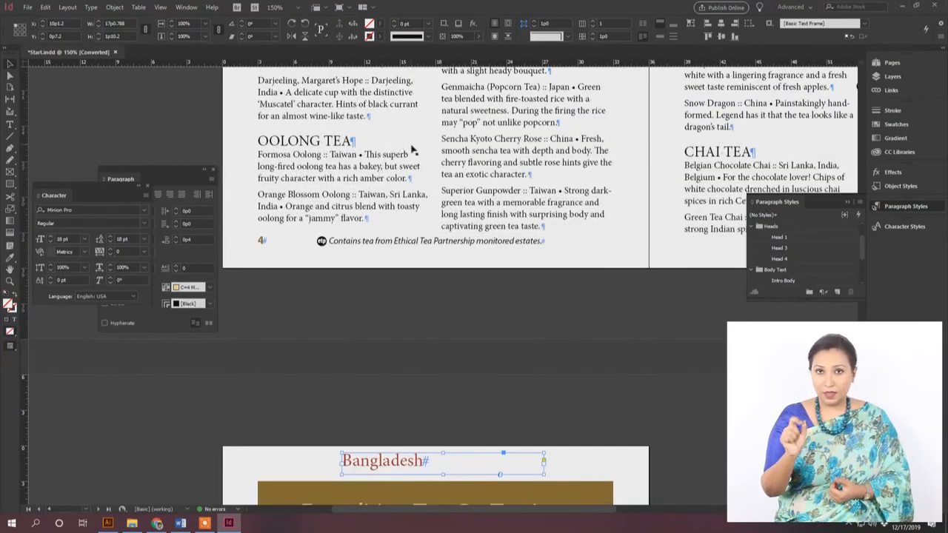
left_click_drag(321, 239, 555, 187)
left_click_drag(286, 120, 436, 490)
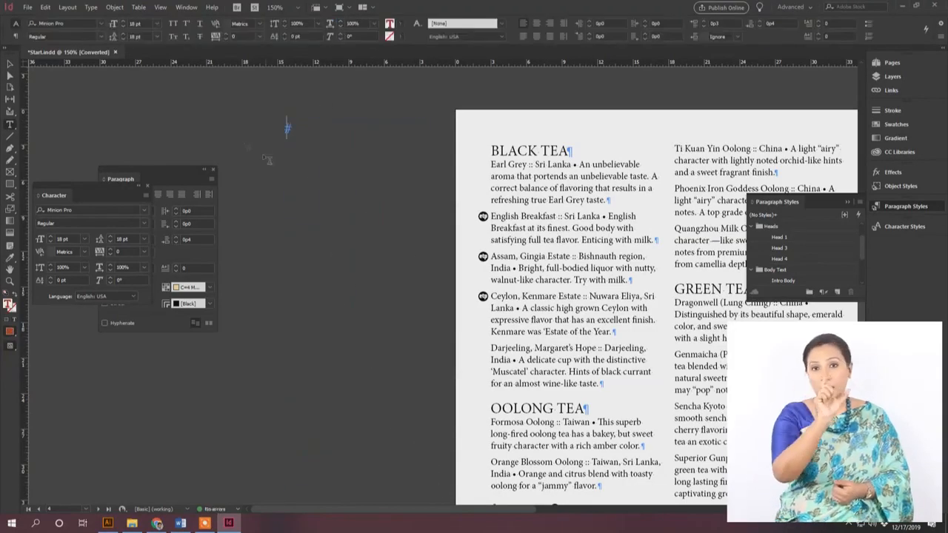
Step: Place New Text Document.txt from the Class-8.1 folder into the pasteboard frame and apply the Intro Body paragraph style
left_click(27, 8)
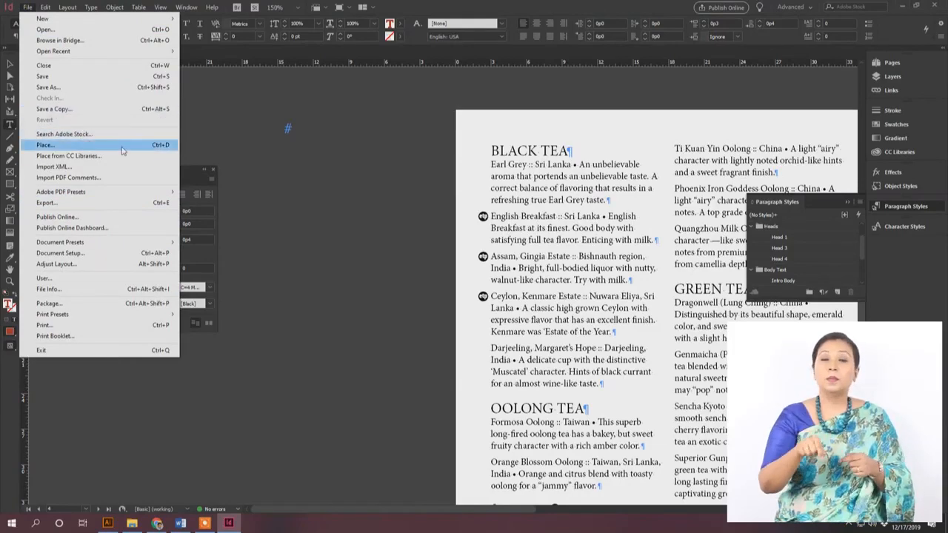
left_click(175, 146)
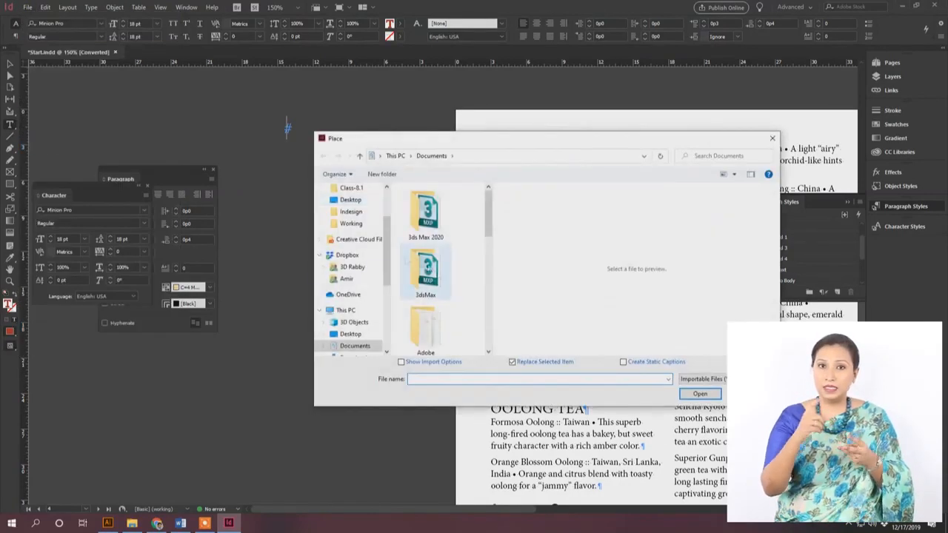
left_click(351, 201)
left_click(351, 188)
left_click(453, 203)
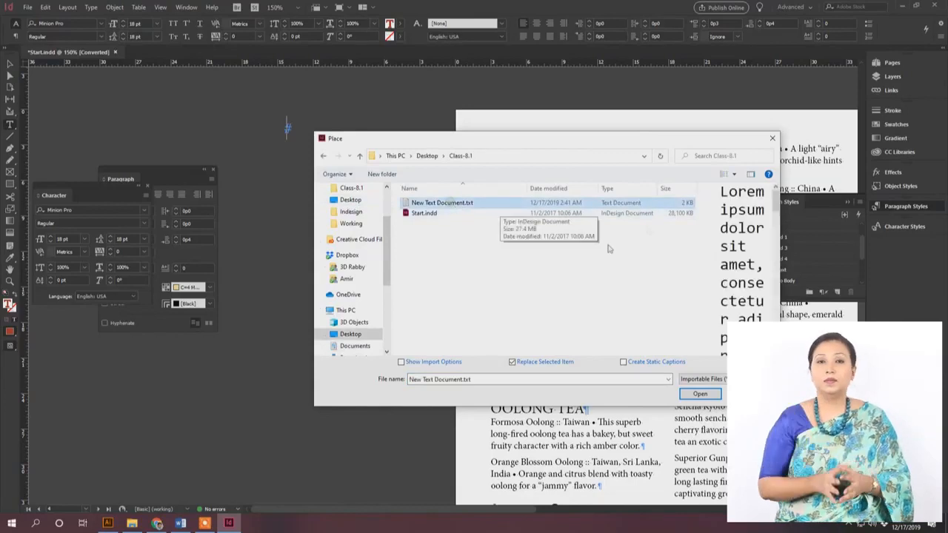
left_click(700, 393)
key("Escape")
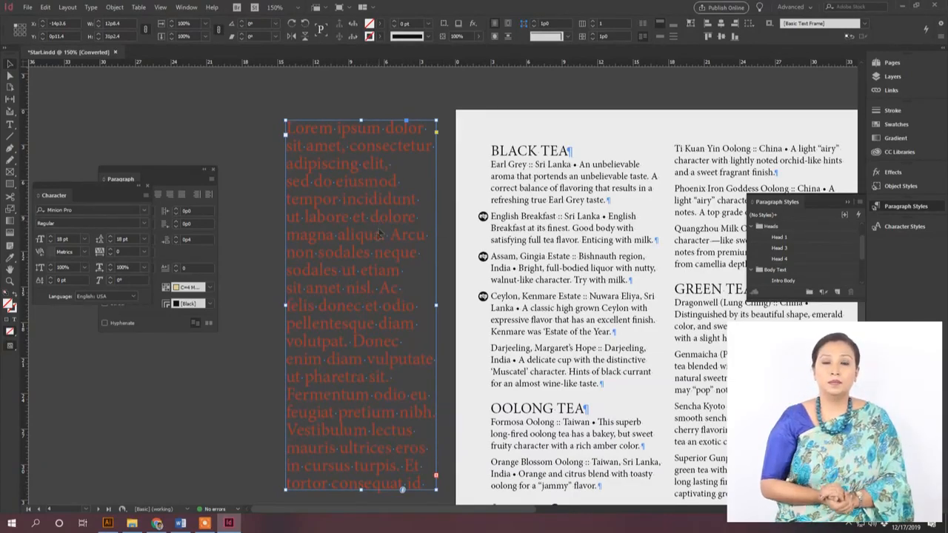
scroll(790, 278, "down", 1)
left_click(786, 260)
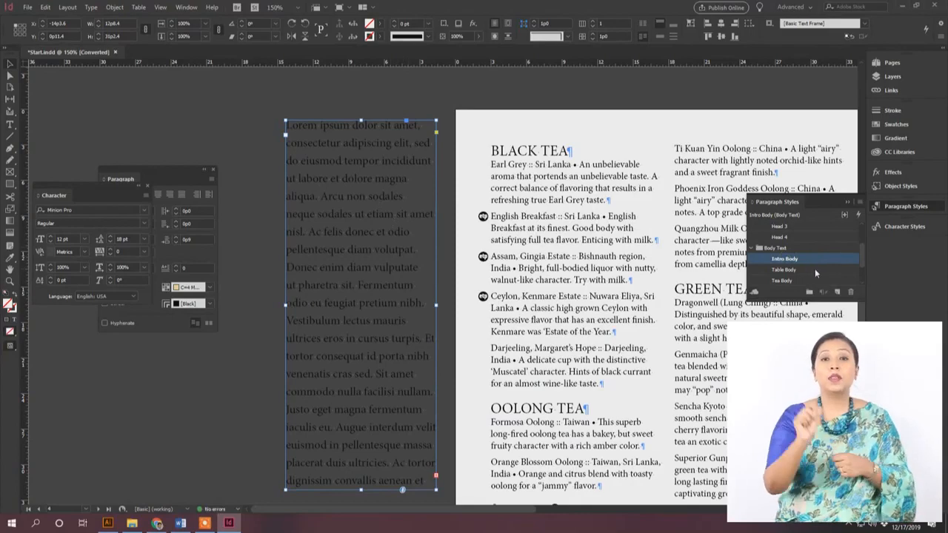
Step: Search the current story for BLACK TEA with Find/Change
left_click(45, 9)
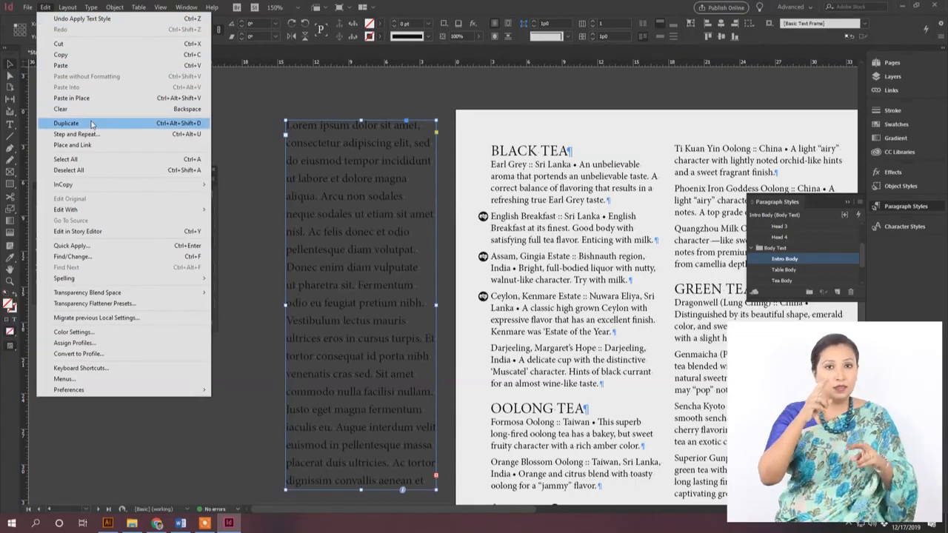
left_click(96, 256)
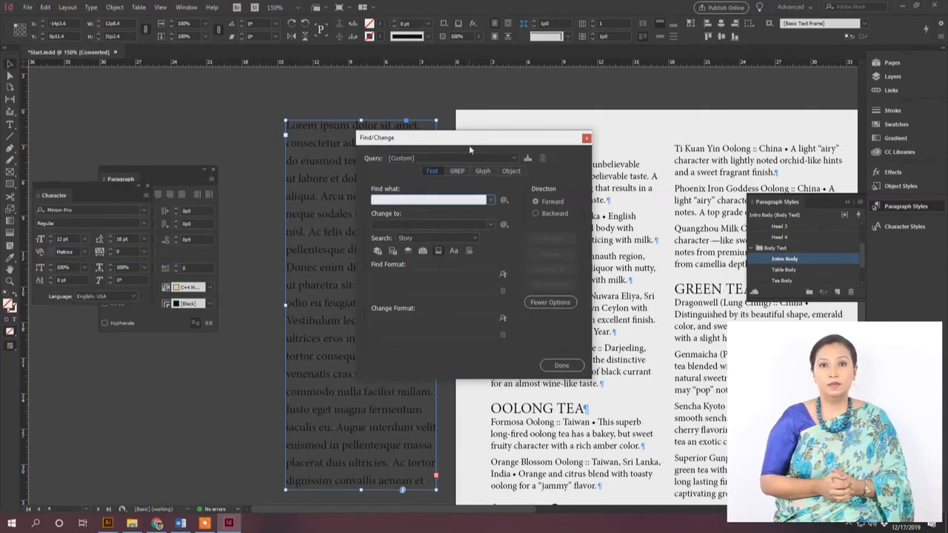
left_click_drag(469, 145, 409, 137)
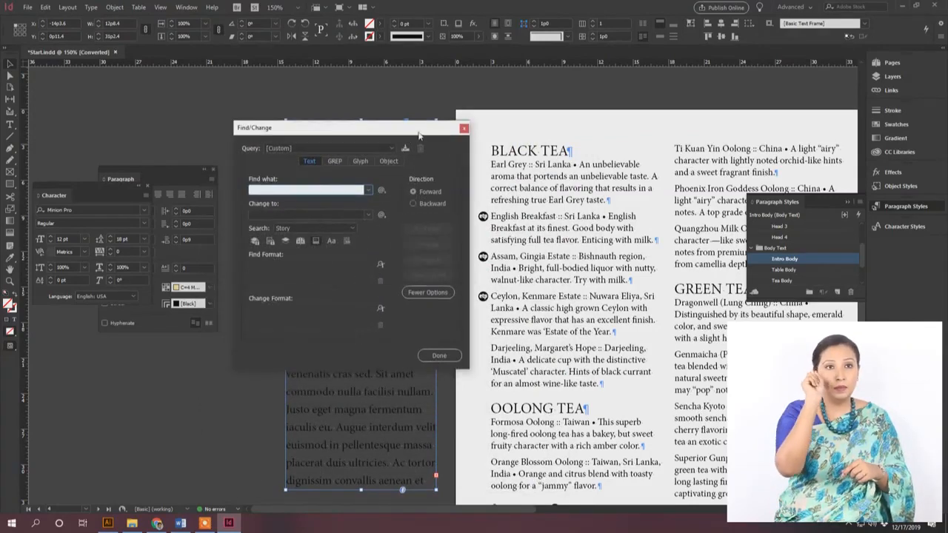
left_click(282, 188)
type("8")
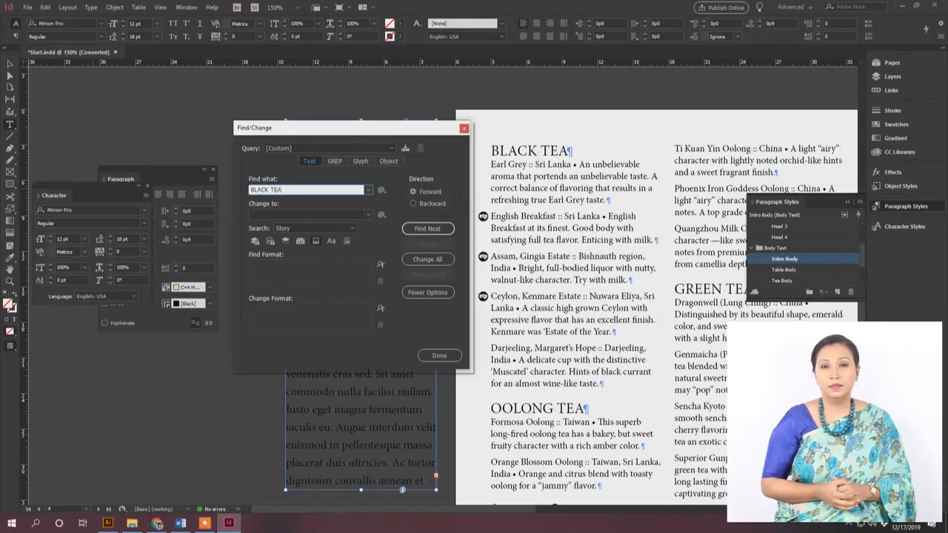
left_click(428, 229)
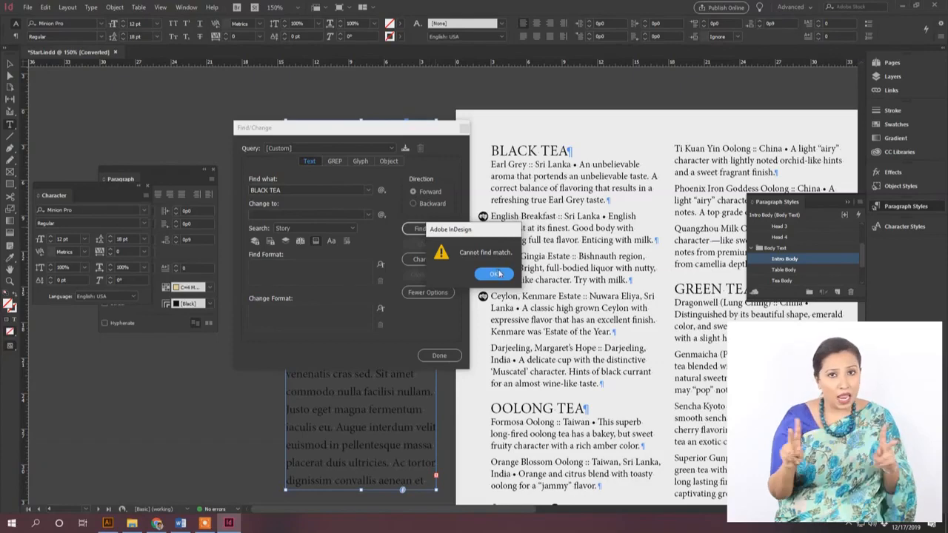
left_click(494, 275)
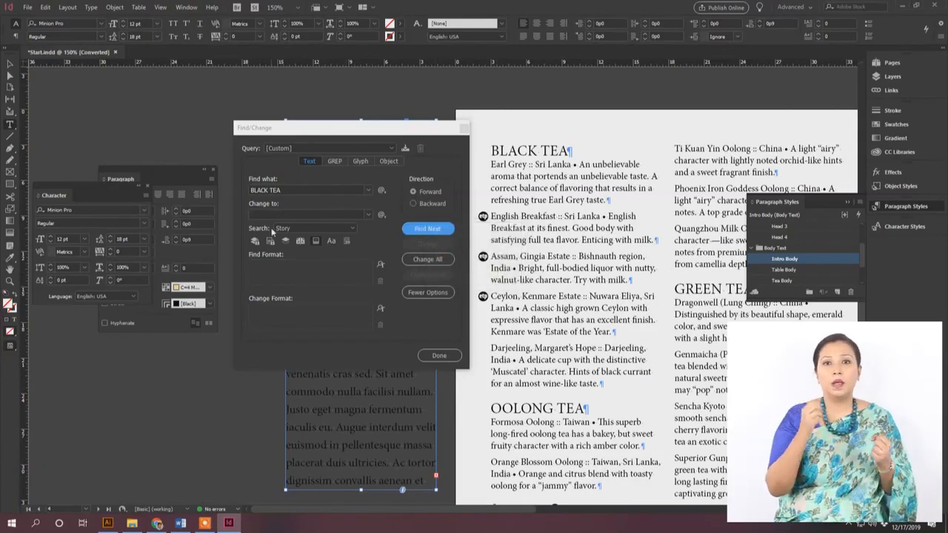
Step: Search all documents for BLACK TEA and change the found heading to Green Tea
left_click(353, 229)
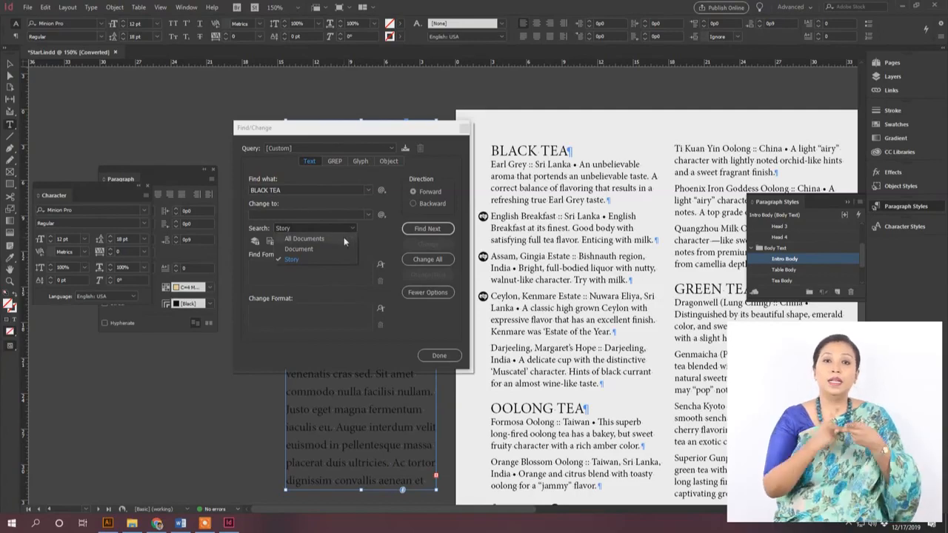
left_click(300, 239)
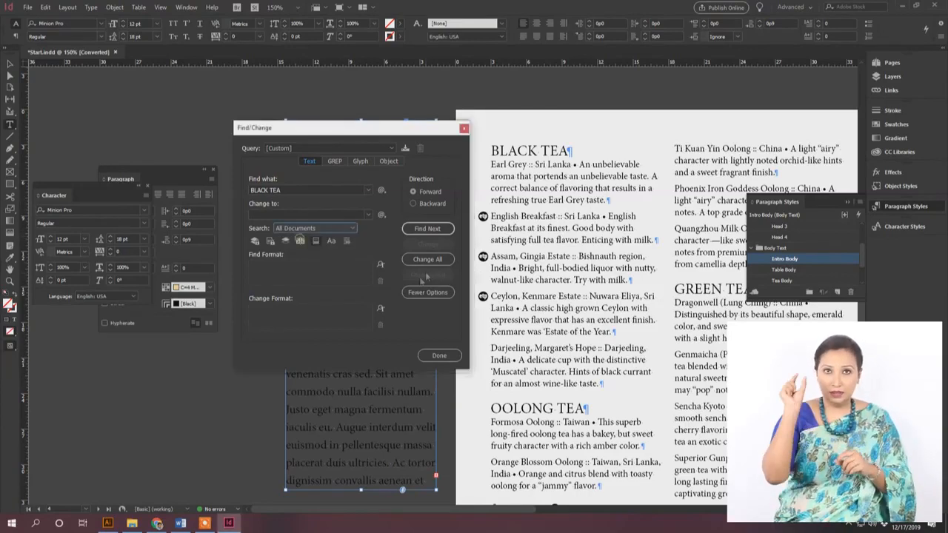
left_click(436, 231)
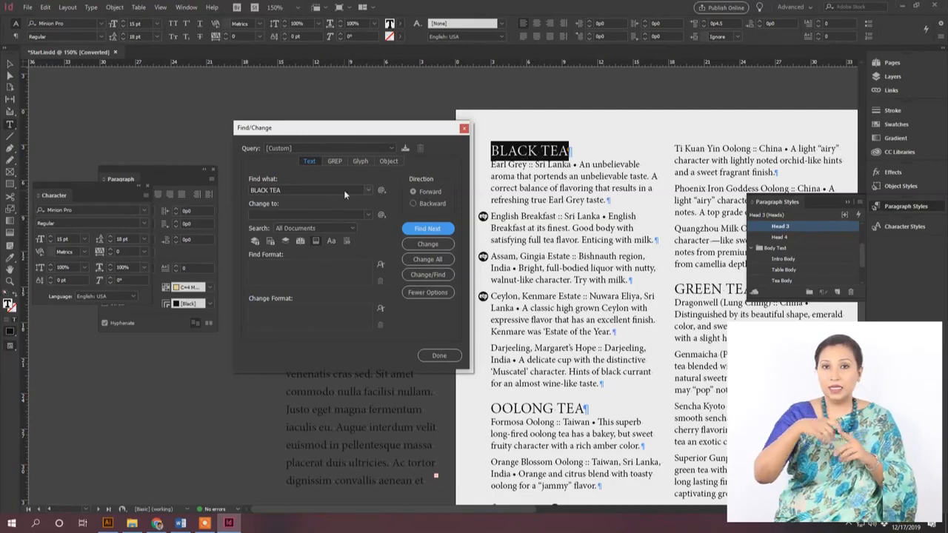
left_click(285, 214)
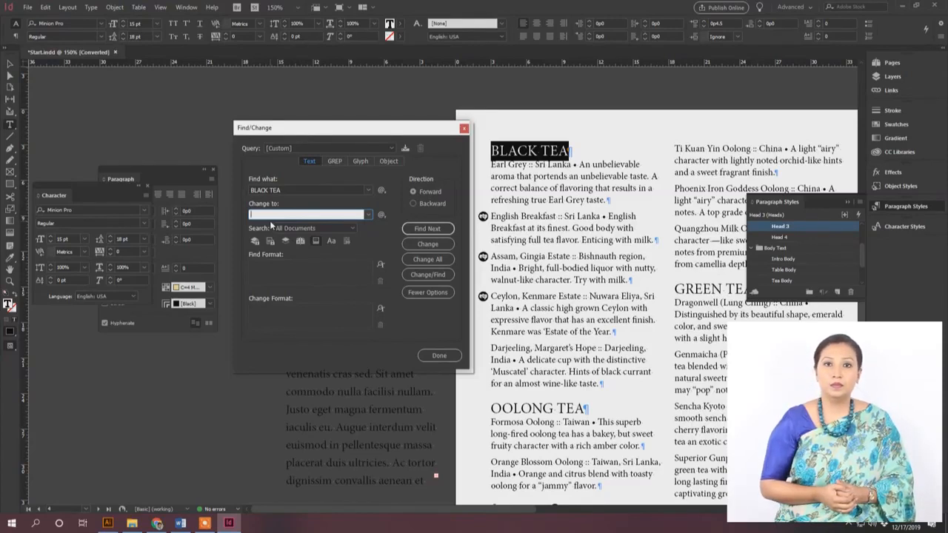
type("B")
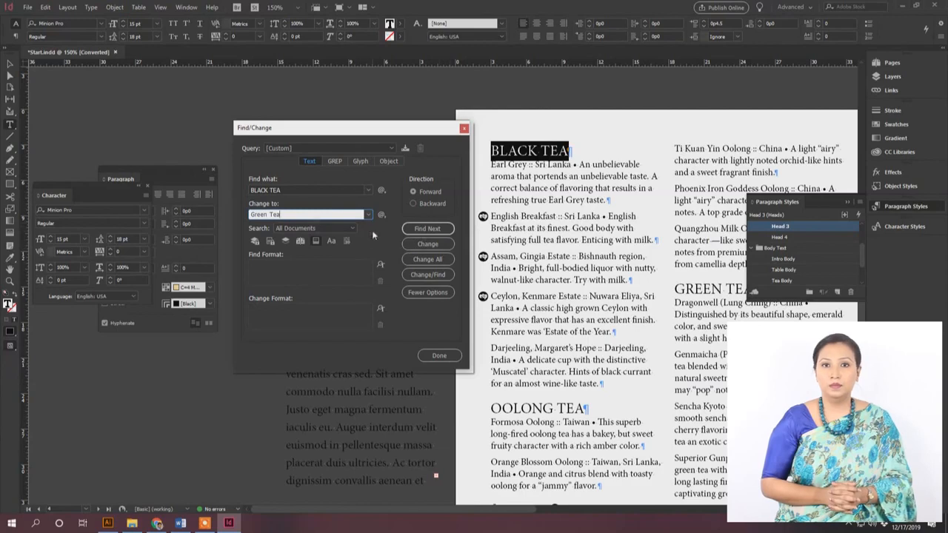
left_click(428, 244)
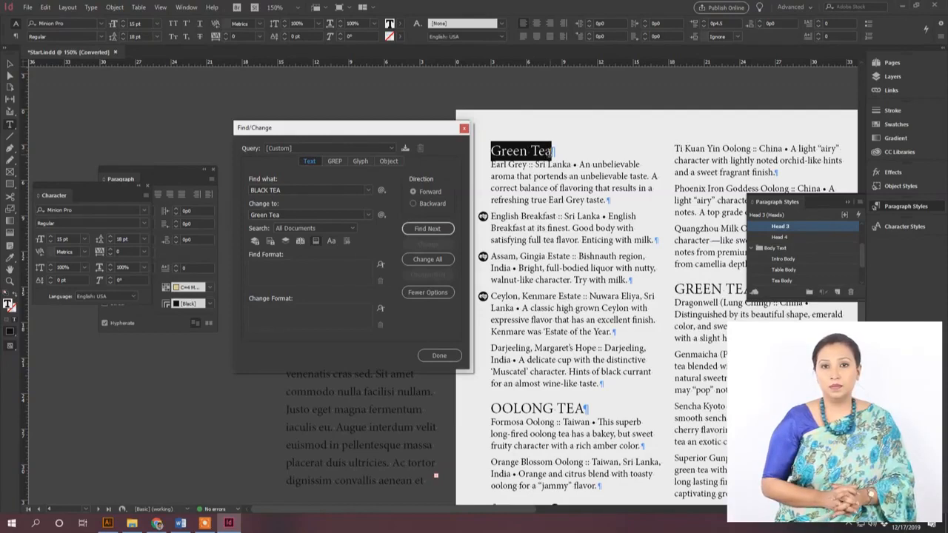
Step: Set the find format to the Head 1 paragraph style and find its next occurrence in the document
left_click(448, 260)
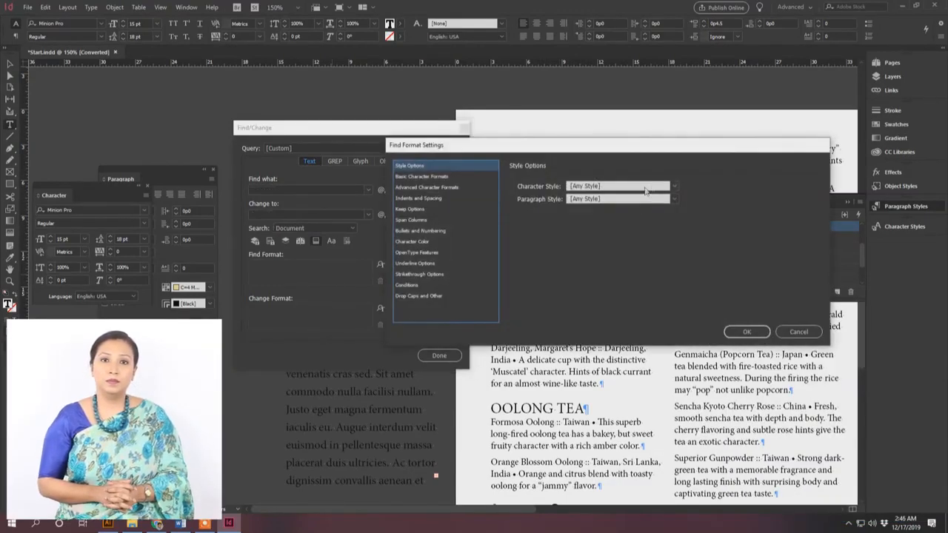
left_click(671, 186)
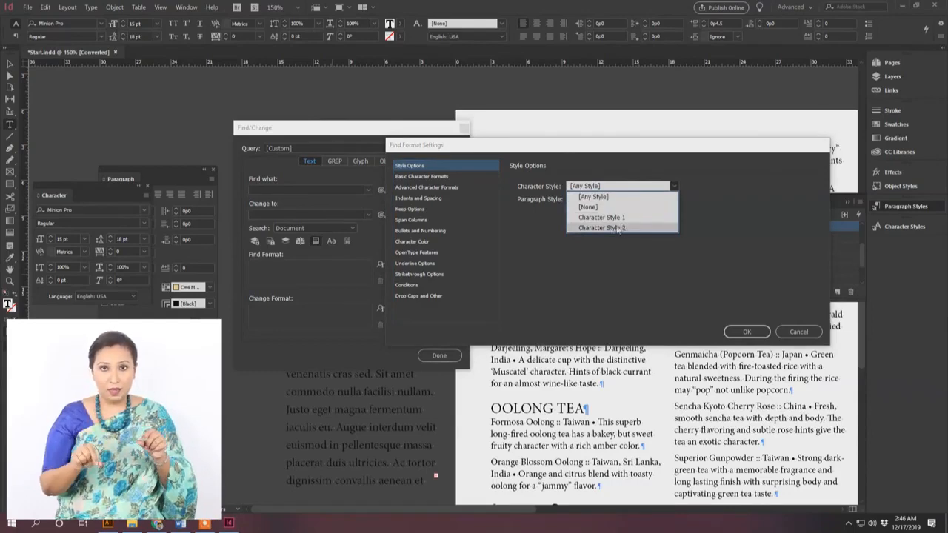
left_click(527, 235)
left_click(676, 197)
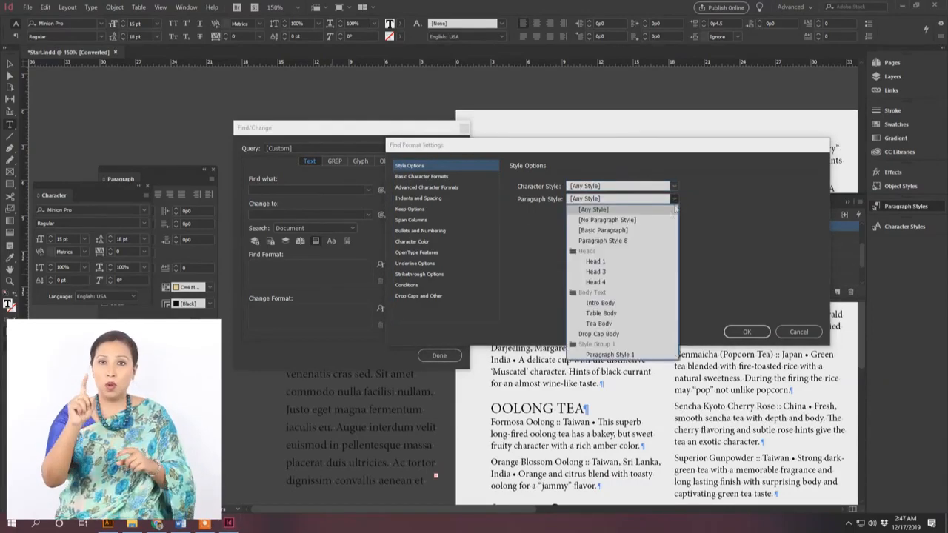
left_click(612, 263)
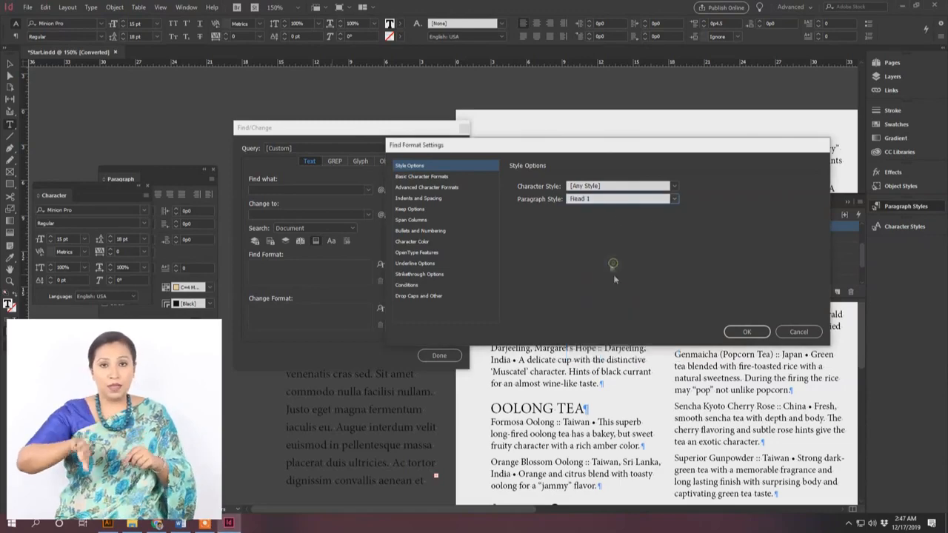
left_click(746, 332)
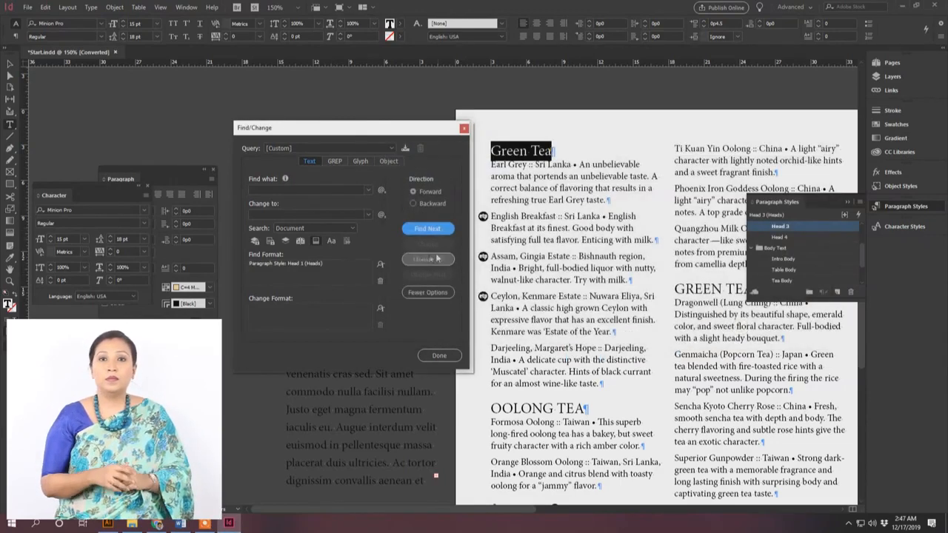
left_click(443, 230)
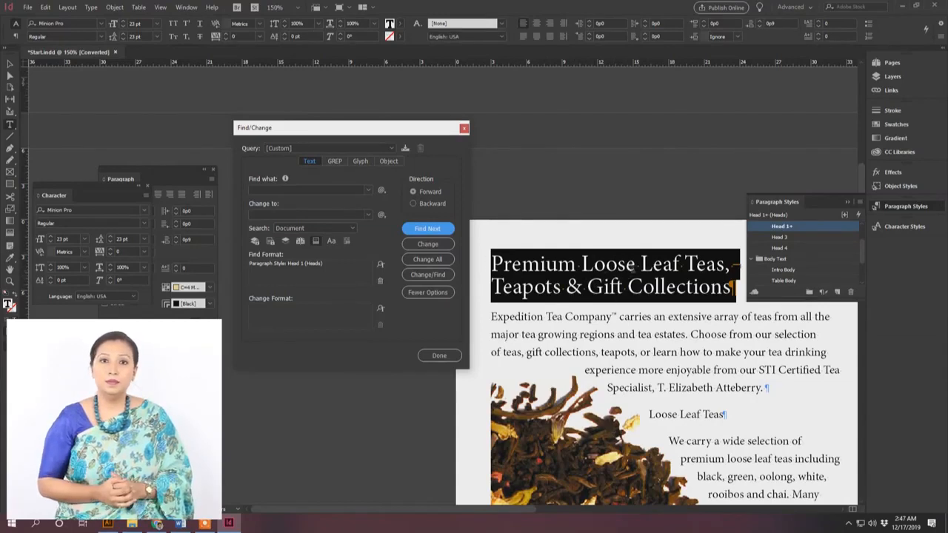
Step: Set the change format to the Head 4 paragraph style
left_click(305, 326)
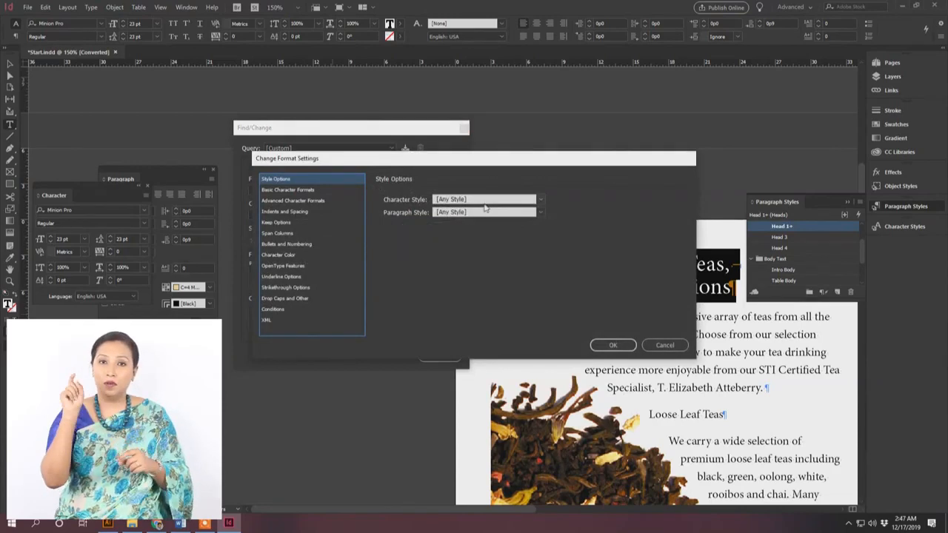
left_click(481, 213)
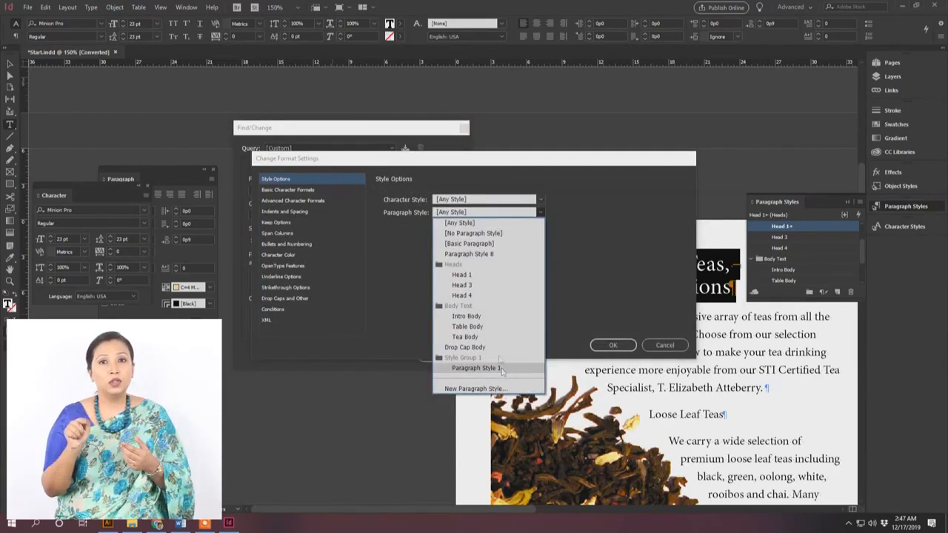
left_click(472, 295)
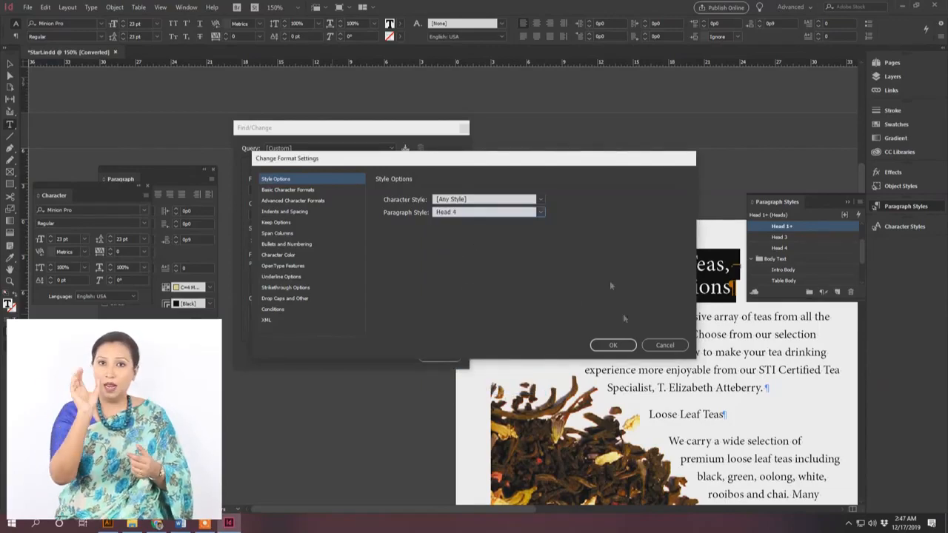
left_click(613, 344)
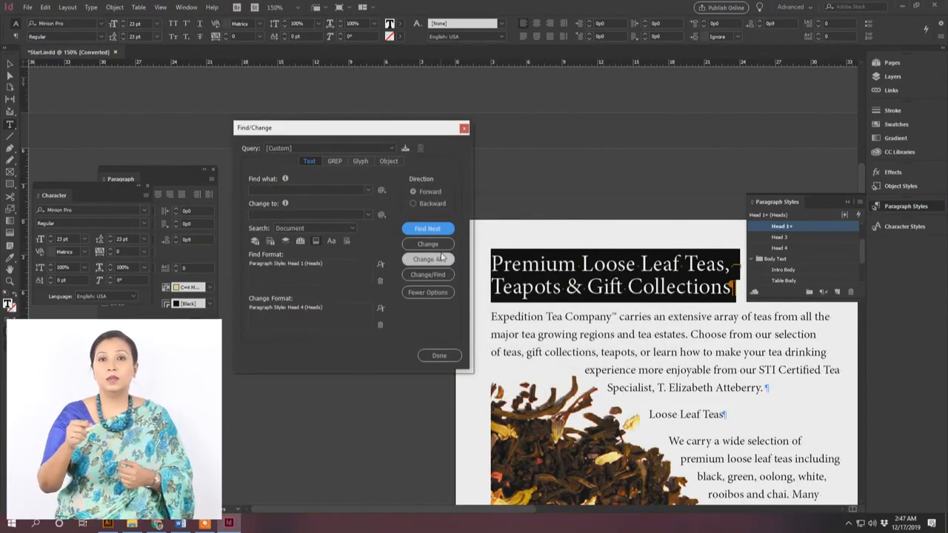
Step: Change all text in the Head 1 paragraph style to Head 4 throughout the document and close Find/Change
left_click(442, 259)
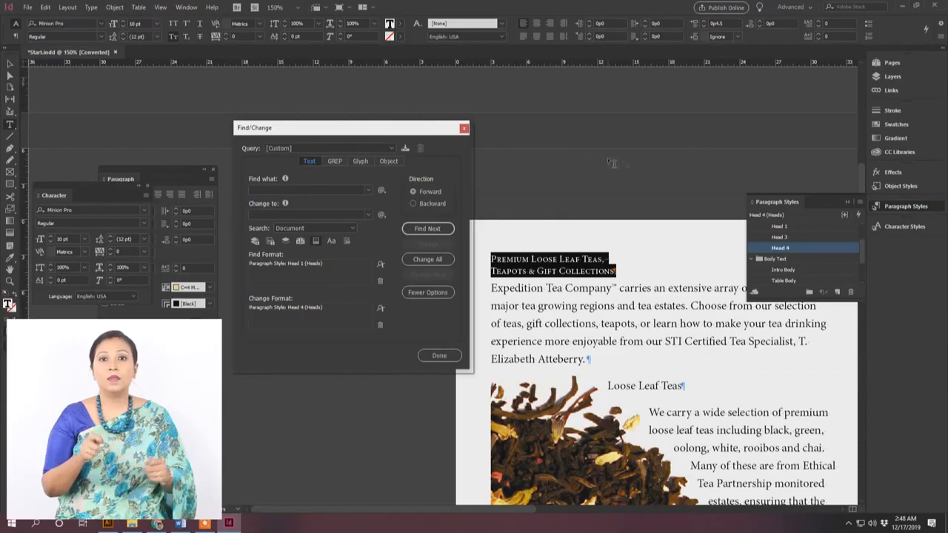
left_click(464, 128)
Step: Move the Paragraph and Character panels apart so they sit side by side over the empty pasteboard
left_click_drag(146, 166, 322, 173)
left_click_drag(103, 183, 186, 185)
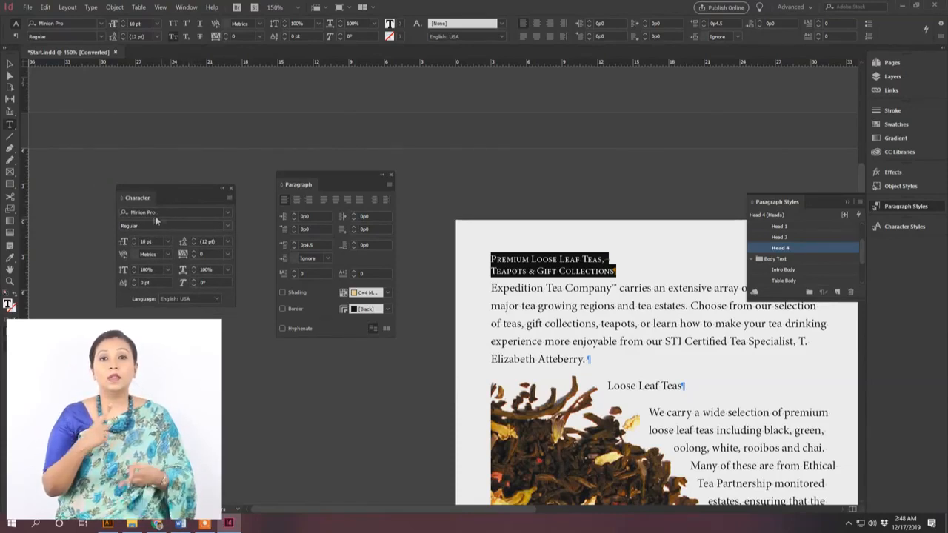
left_click_drag(176, 190, 191, 190)
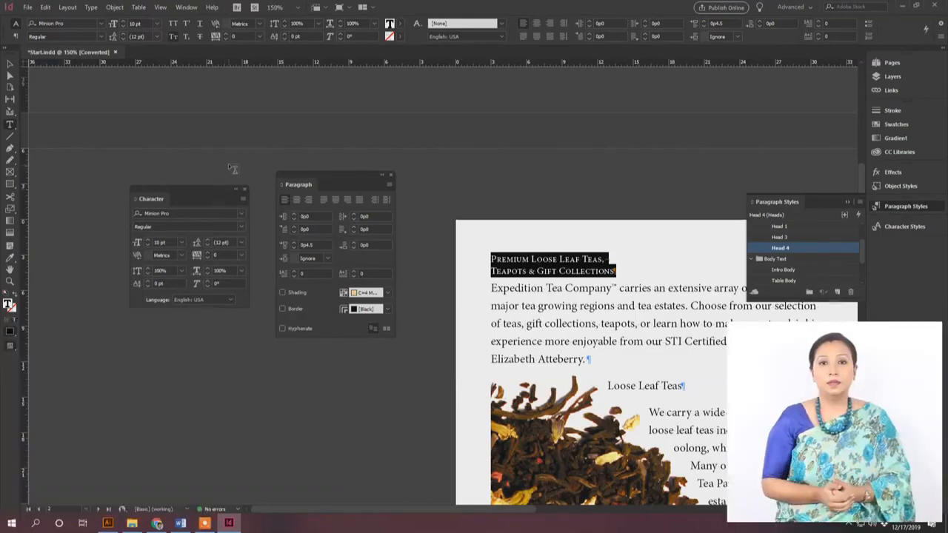
Step: Browse the font list with previews on the selected heading, without applying another font
left_click(238, 219)
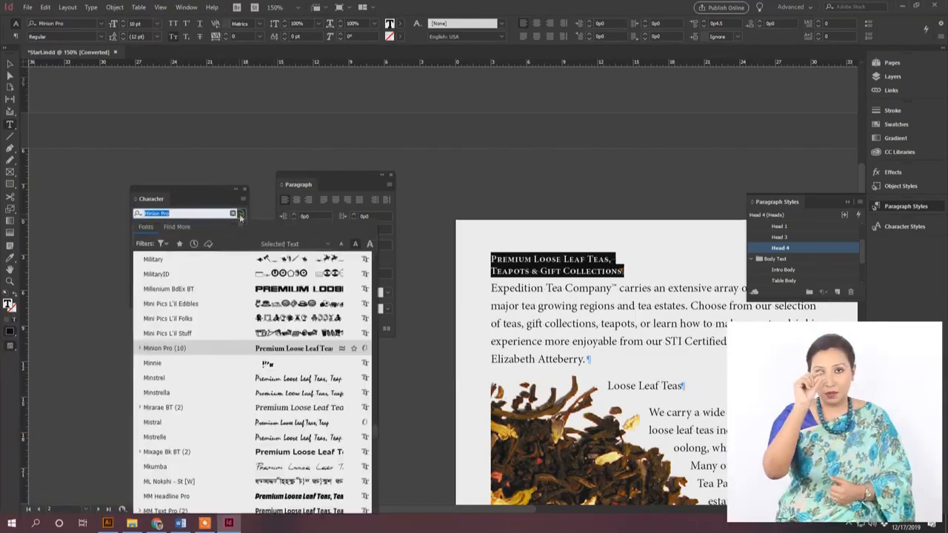
scroll(214, 400, "down", 2)
scroll(236, 437, "down", 10)
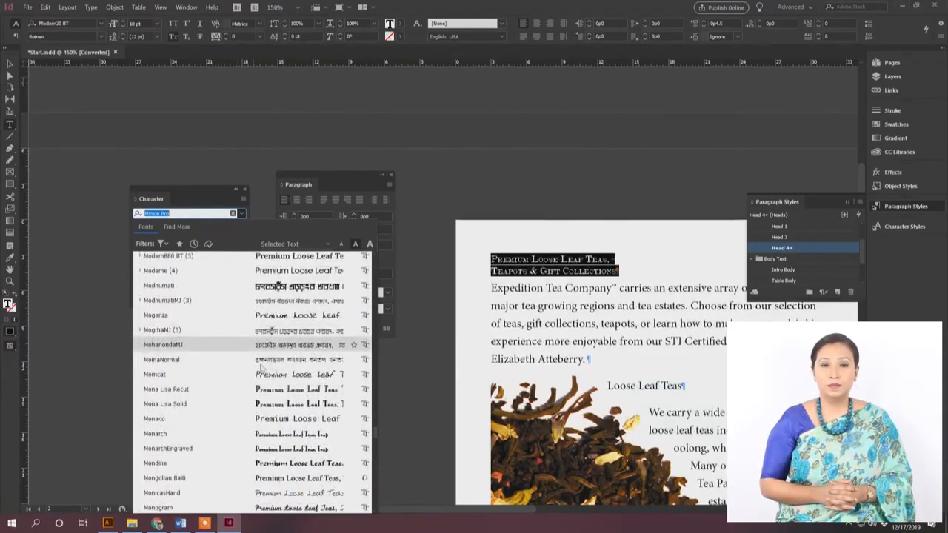
scroll(266, 326, "down", 3)
left_click(222, 256)
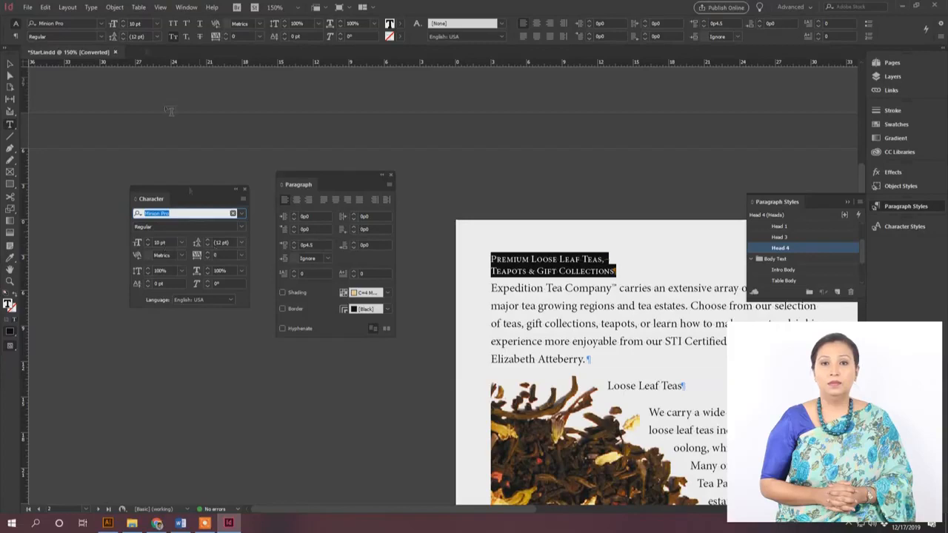
Step: Open the Glyphs panel and enlarge it to show many more characters of Minion Pro at once
left_click(91, 7)
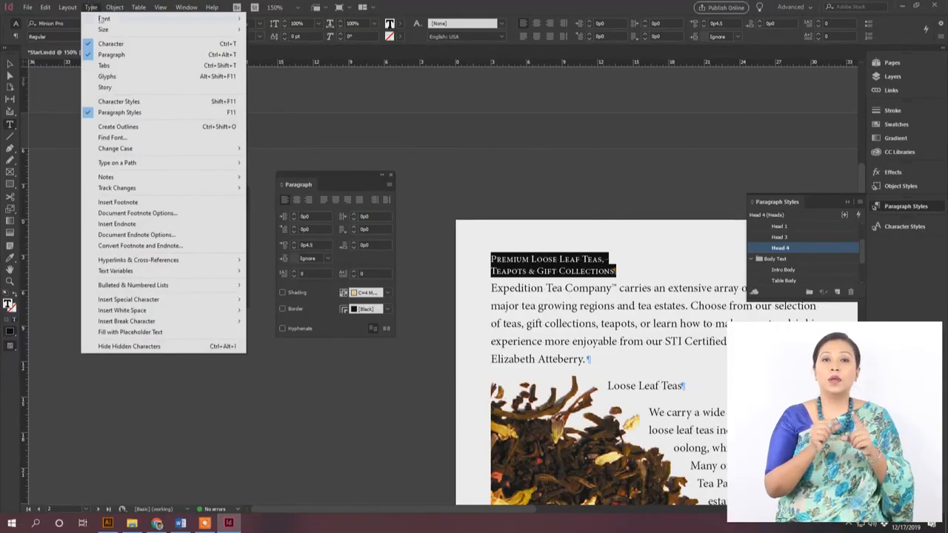
left_click(175, 76)
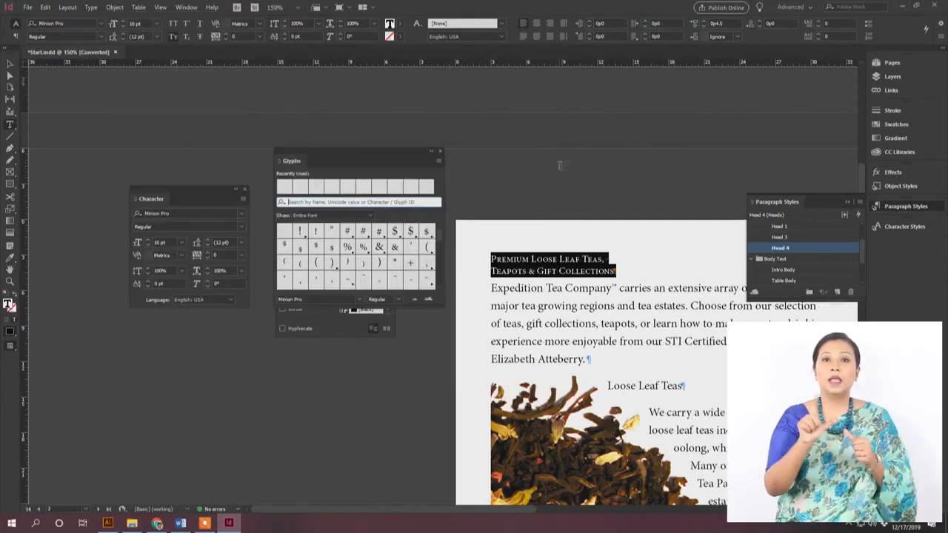
left_click_drag(402, 159, 250, 103)
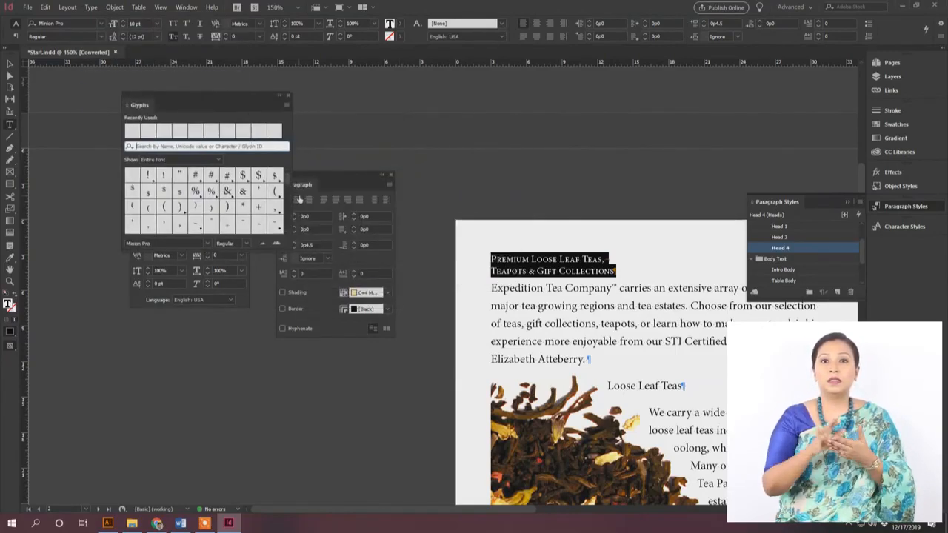
left_click_drag(289, 196, 579, 207)
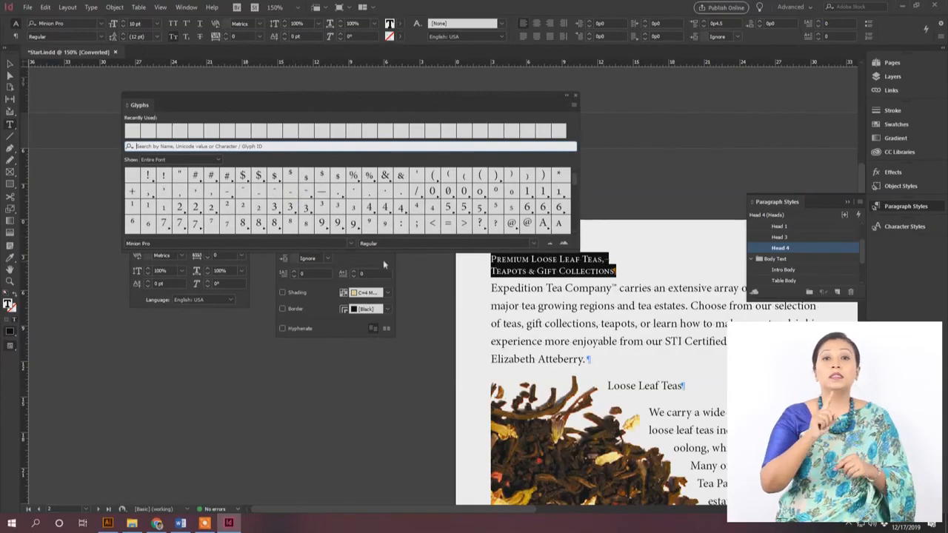
left_click_drag(374, 251, 347, 443)
Step: Limit the glyphs to Symbols and insert the © glyph at the start of the Premium Loose Leaf Teas heading
left_click(217, 159)
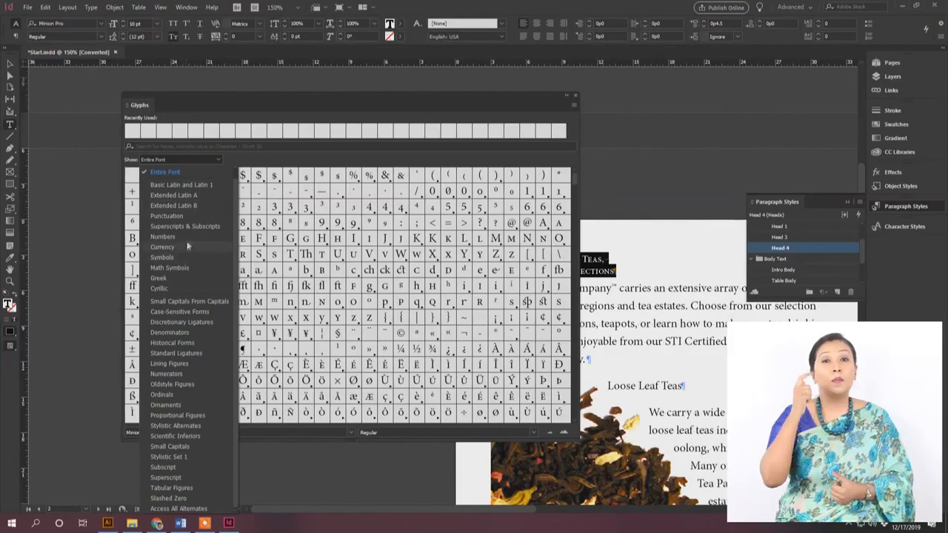
left_click(210, 158)
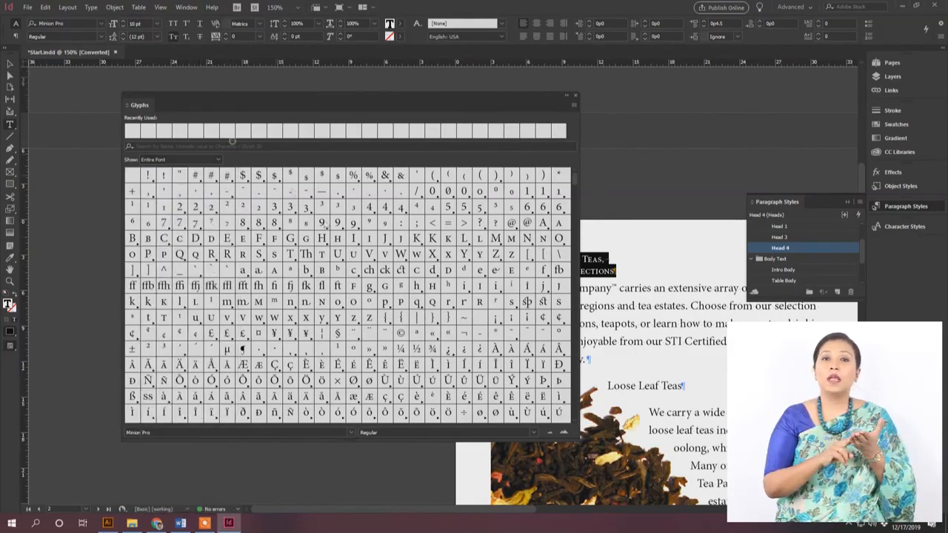
left_click(181, 161)
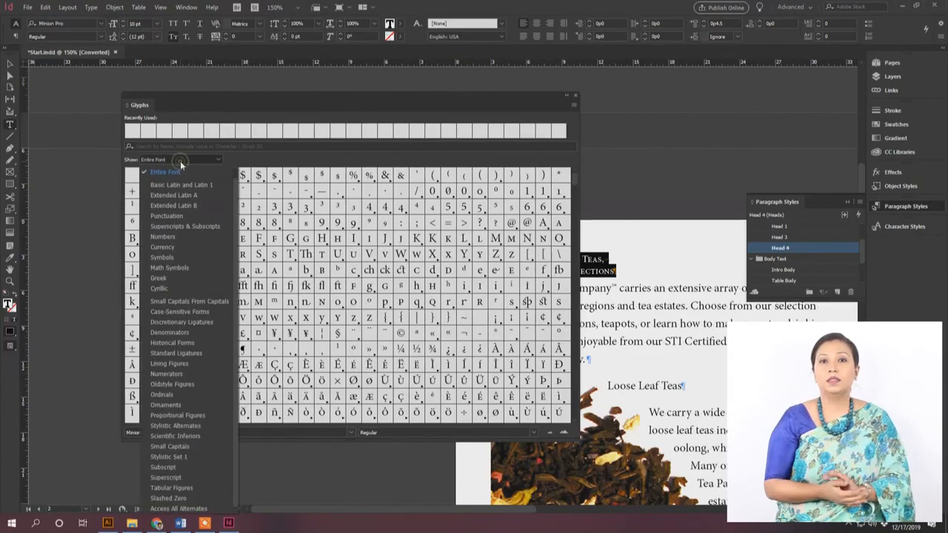
left_click(187, 257)
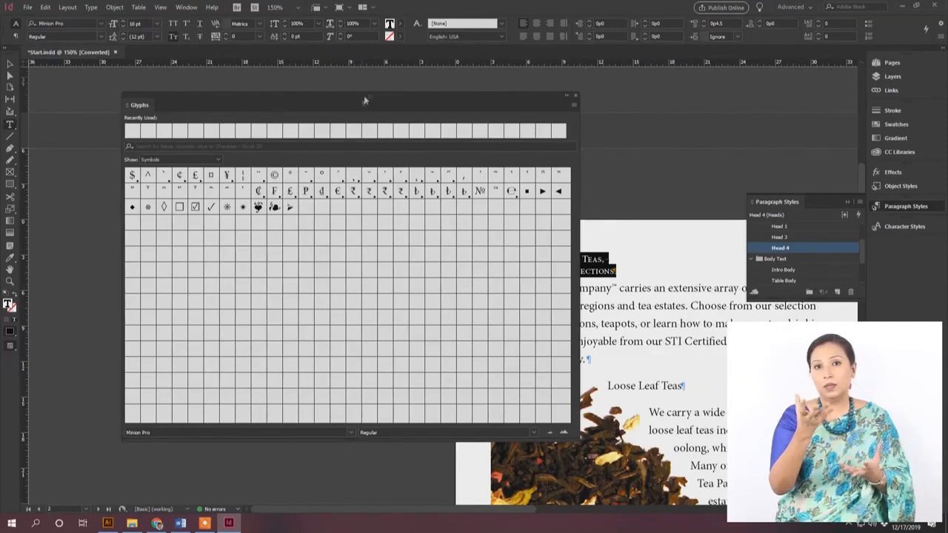
left_click_drag(368, 94, 264, 97)
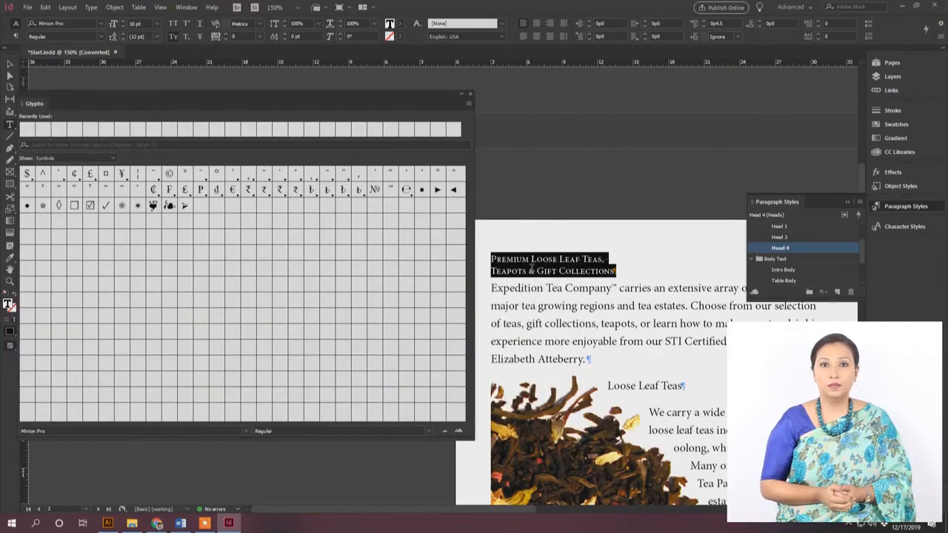
key("Left")
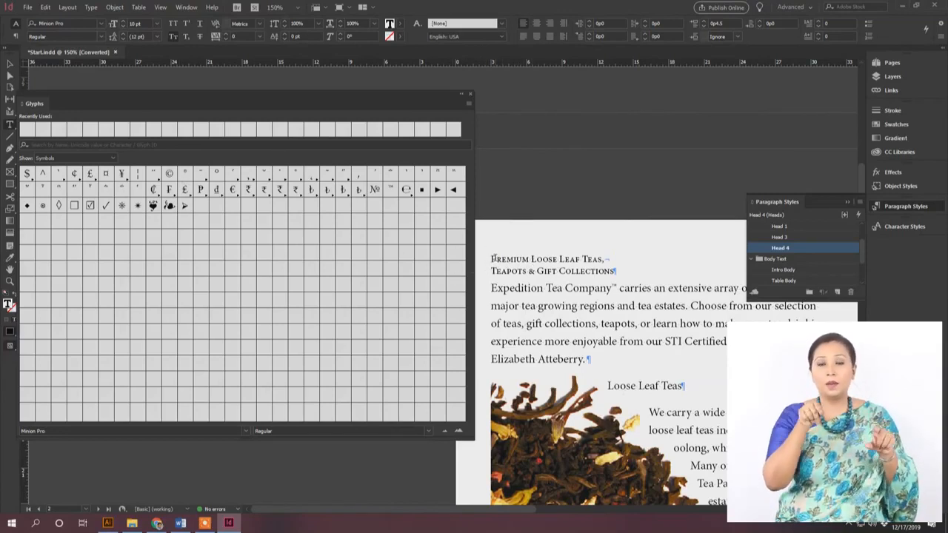
double_click(169, 175)
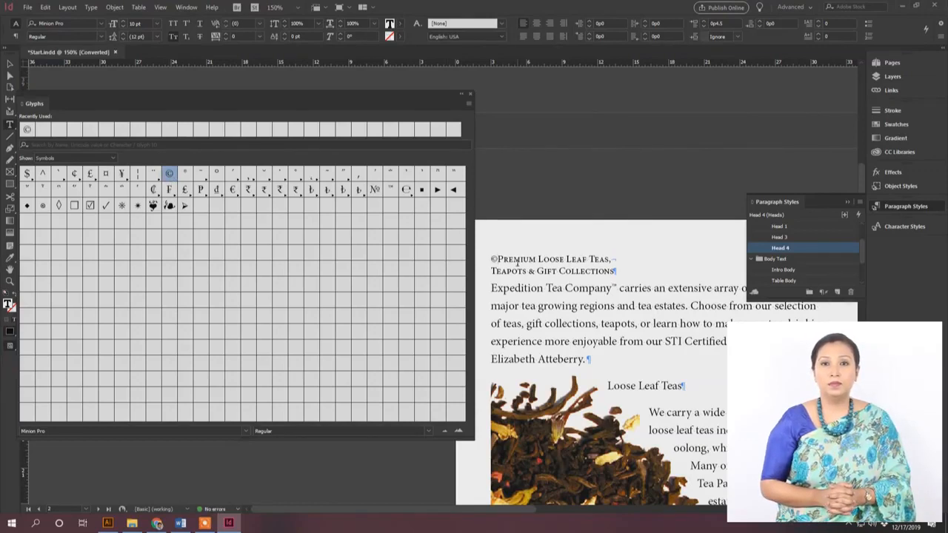
Step: View the Math Symbols glyphs of the font and close the Glyphs panel
left_click(67, 158)
left_click(93, 272)
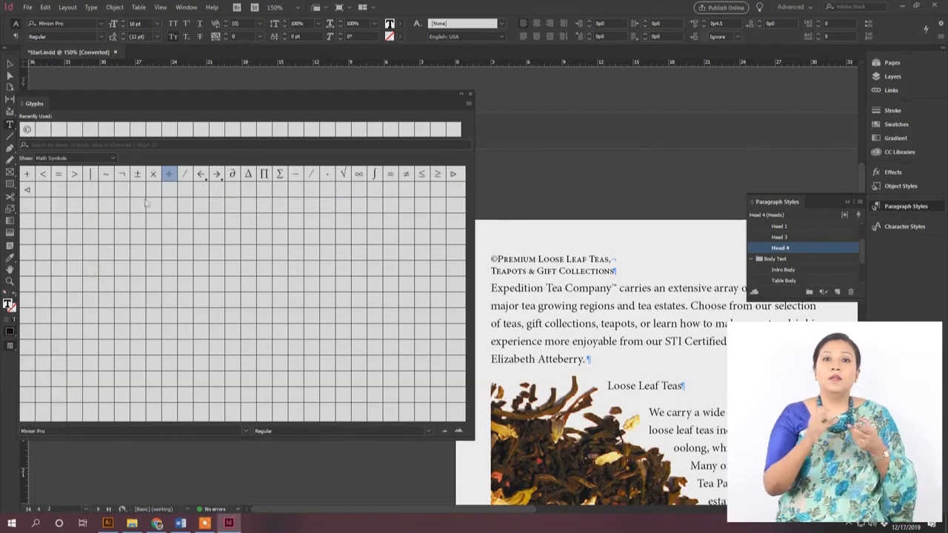
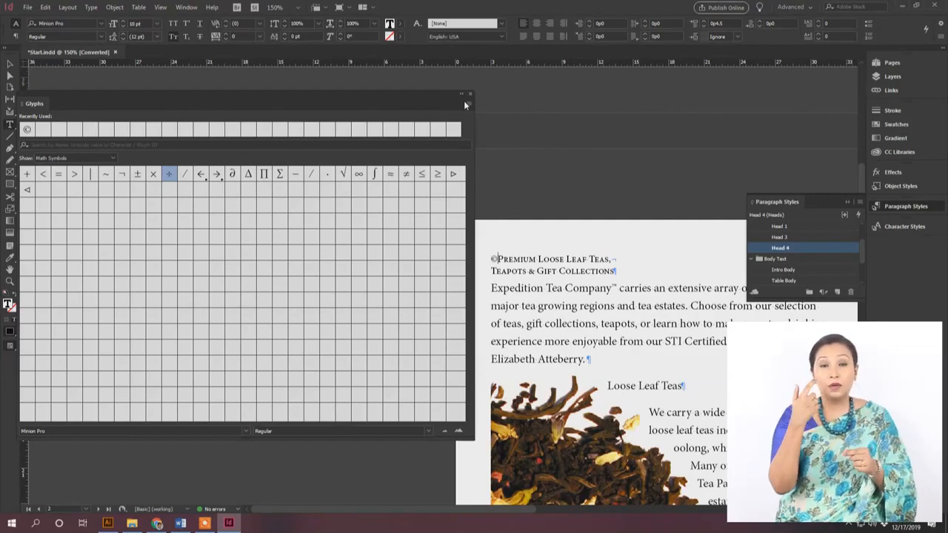
left_click(470, 94)
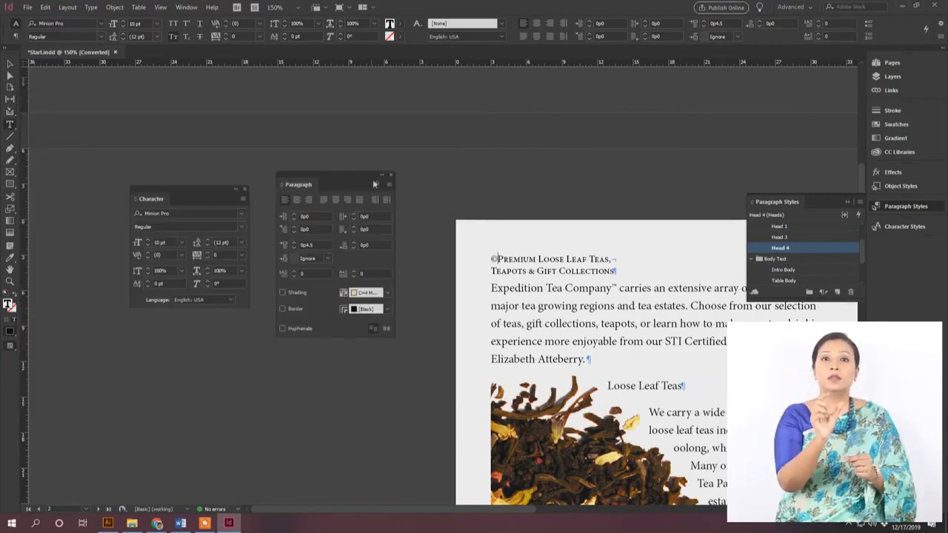
Step: Clear the Paragraph, Paragraph Styles and Character panels from the workspace
left_click(390, 174)
left_click(894, 206)
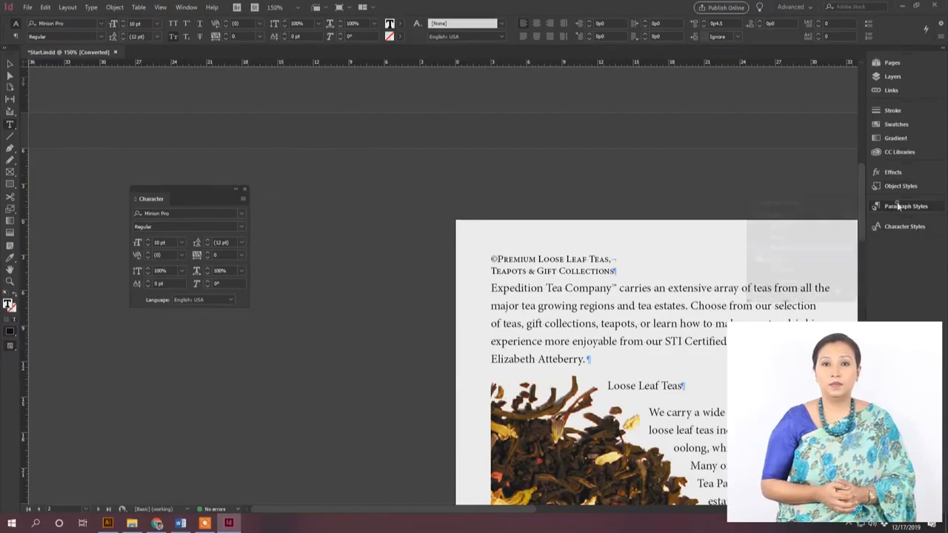
left_click(243, 190)
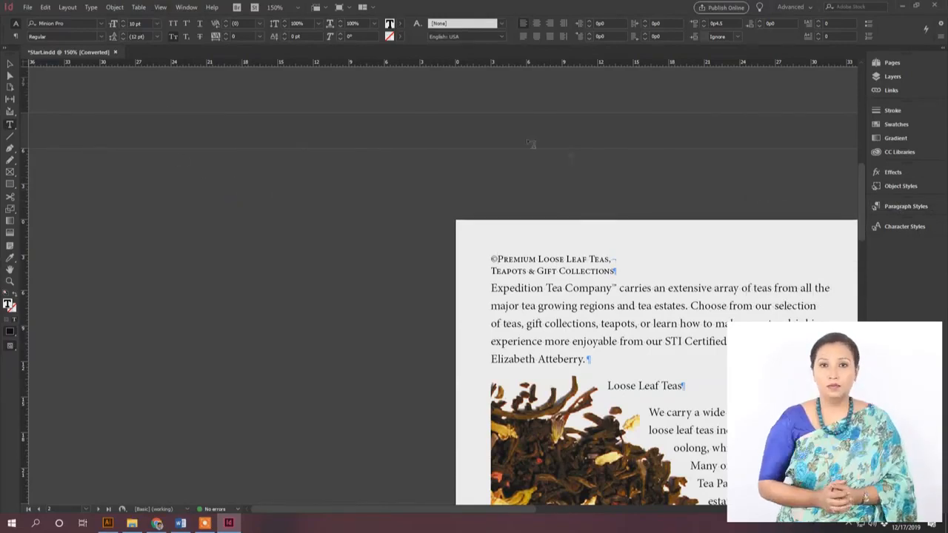
Step: Review the special character categories and insert a bullet character after the © in the Premium Loose Leaf Teas heading
scroll(582, 250, "right", 5)
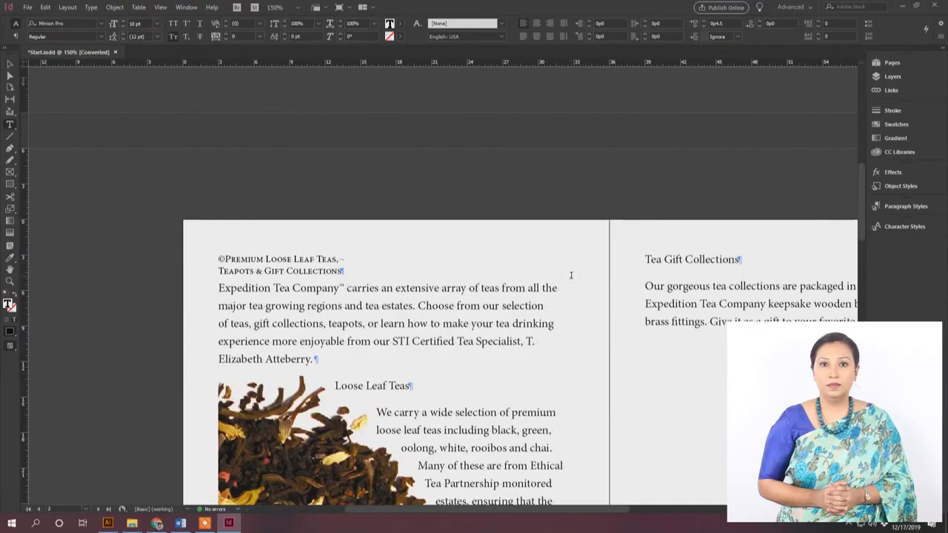
left_click(91, 8)
mouse_move(113, 306)
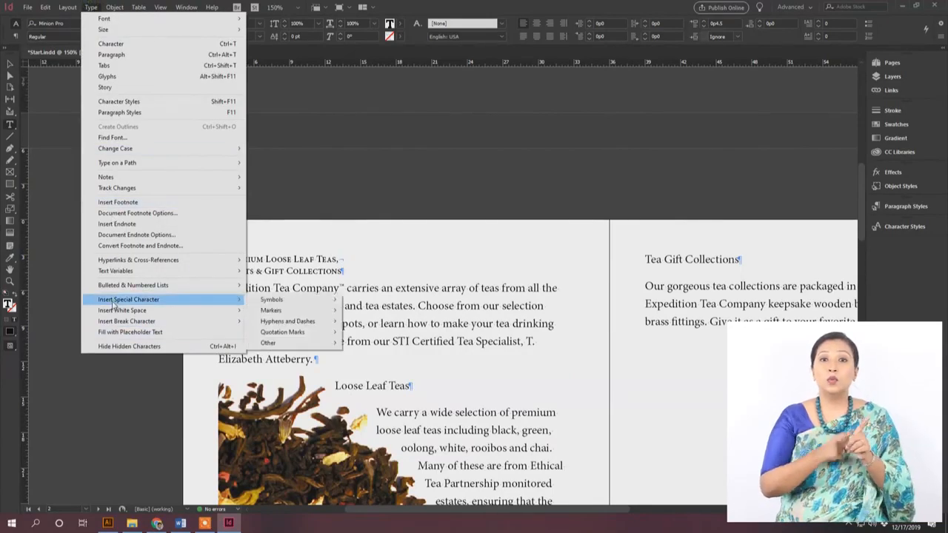
mouse_move(278, 302)
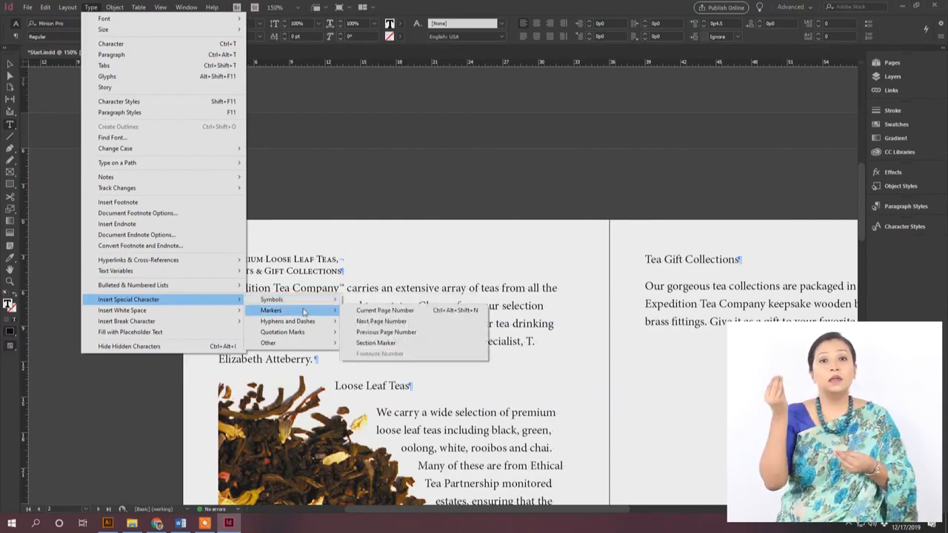
mouse_move(306, 345)
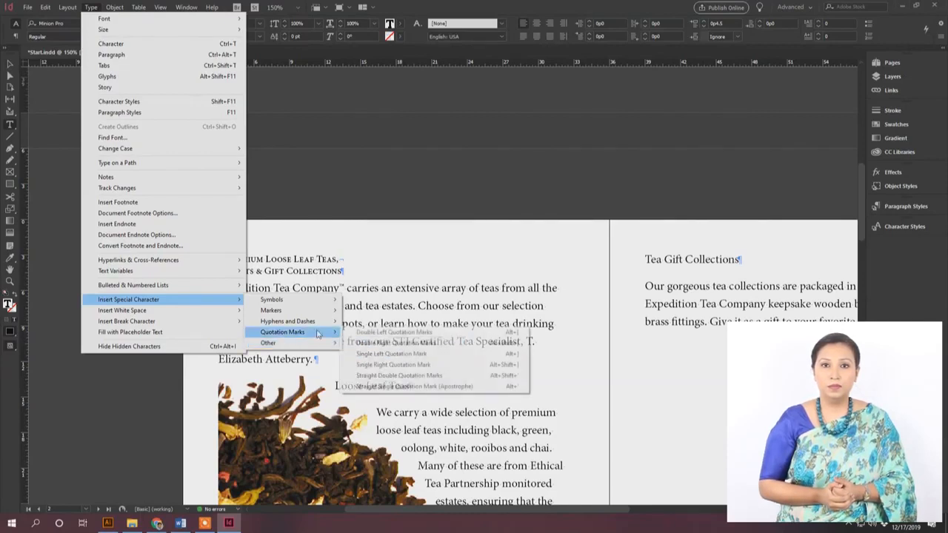
left_click(403, 300)
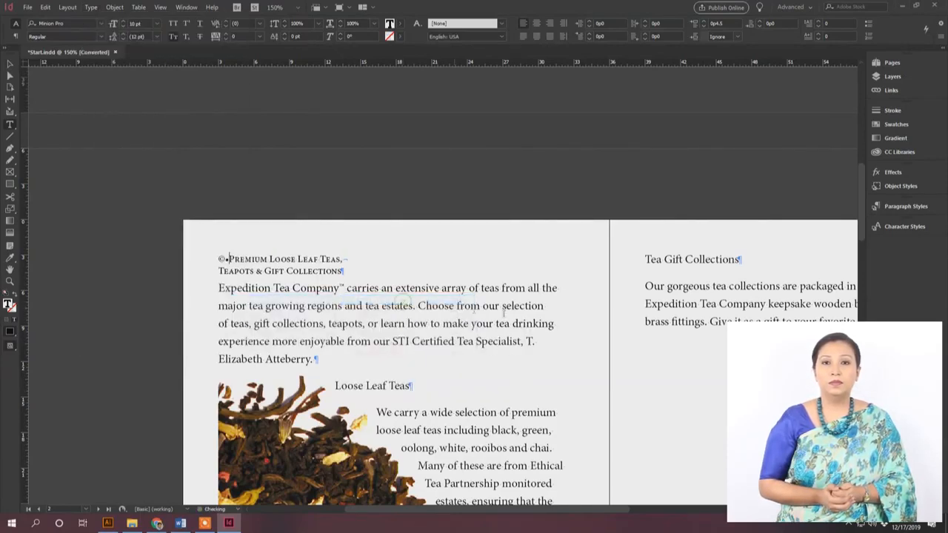
Step: Draw a text frame about 3p5 by 2p9 in the page's upper-right corner and enter ABC
left_click_drag(550, 234, 593, 268)
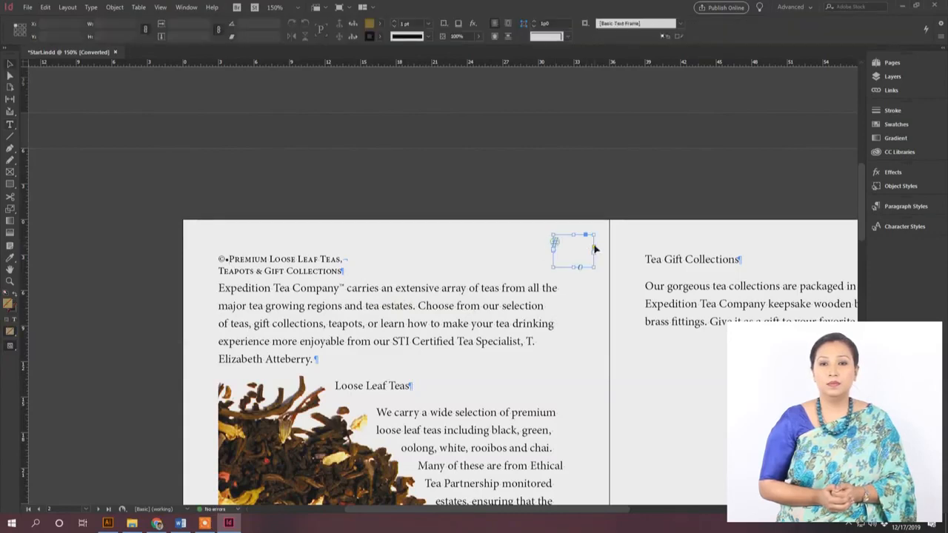
type("ABC")
Step: Replace the letter A in the ABC text frame with a bullet character
left_click_drag(566, 243, 535, 252)
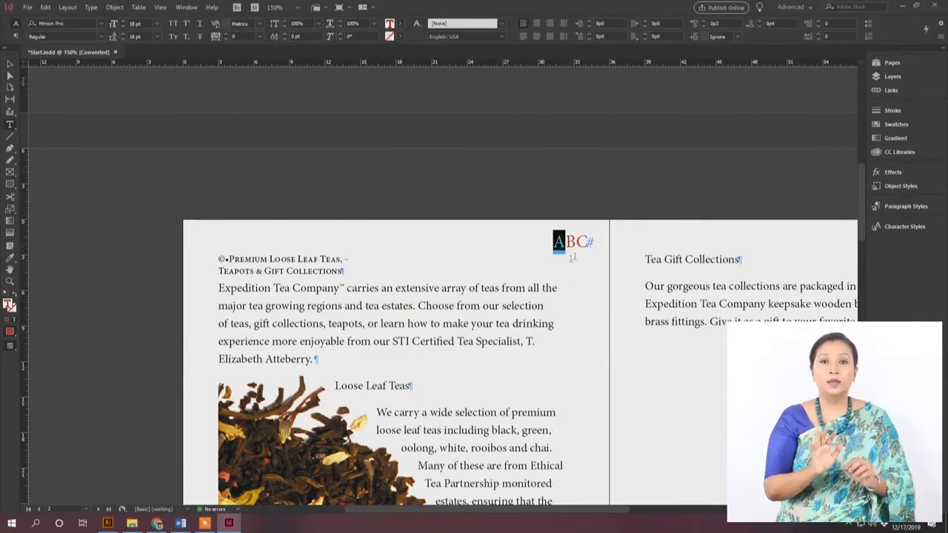
left_click(94, 8)
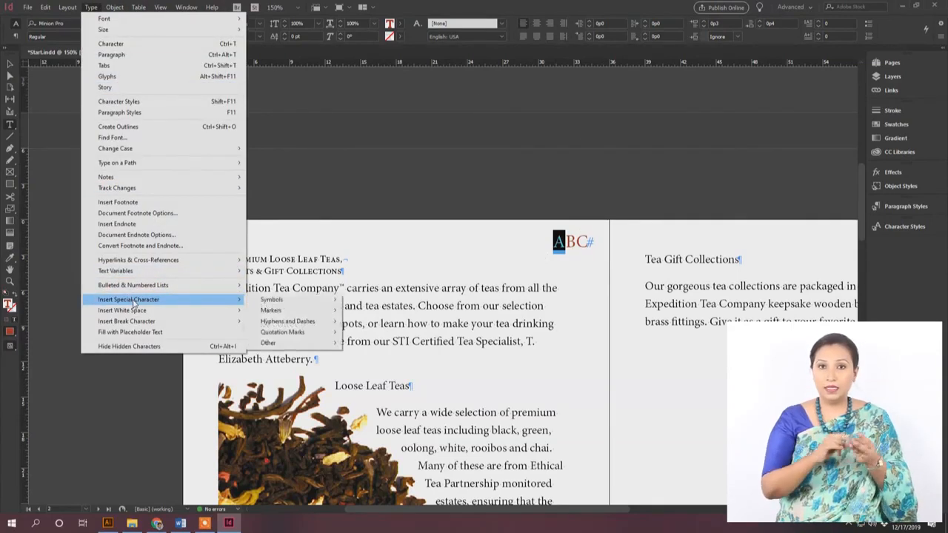
mouse_move(304, 300)
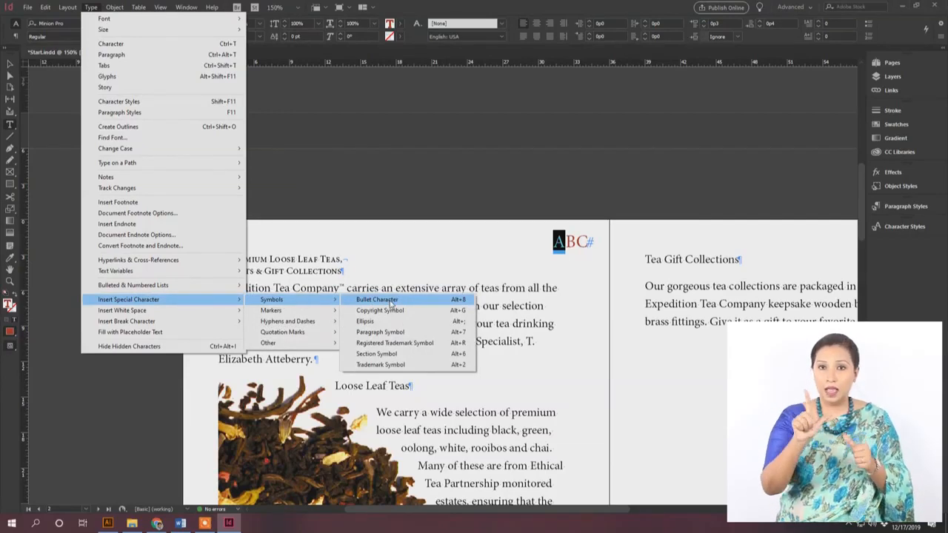
left_click(377, 299)
Step: Move the small text frame with the bullet and BC onto the pasteboard just above the page
left_click(648, 259)
left_click(585, 249)
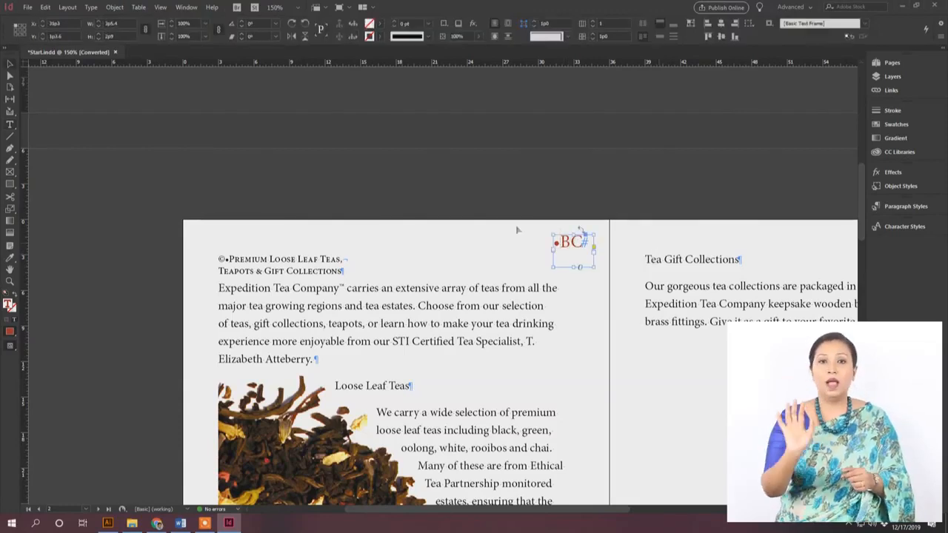
left_click_drag(582, 246, 442, 194)
Step: Fill the letters BC with the C=43 M=49 Y=100 K=22 swatch and stroke them with C=24 M=93 Y=100 K=18
scroll(441, 194, "up", 5)
left_click_drag(331, 194, 383, 226)
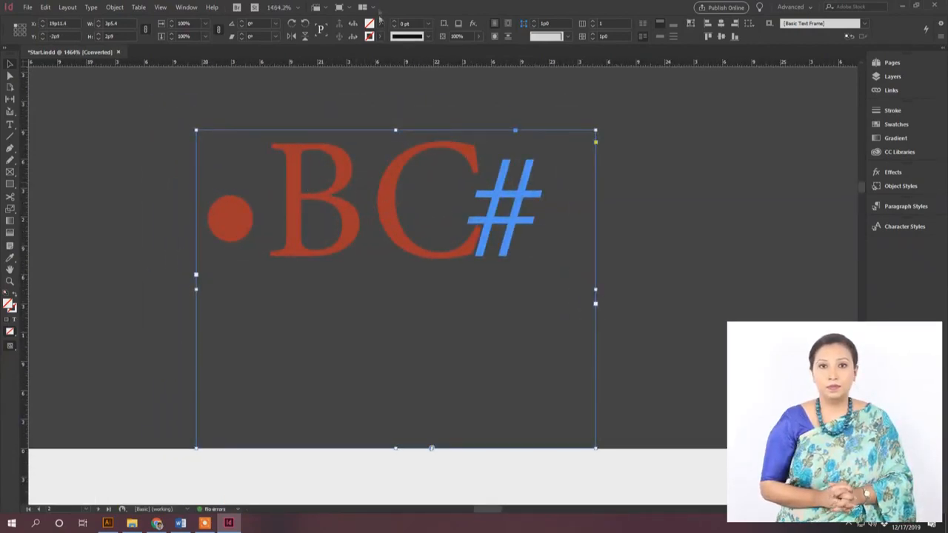
triple_click(317, 211)
left_click_drag(370, 197, 484, 200)
left_click(320, 207, "shift")
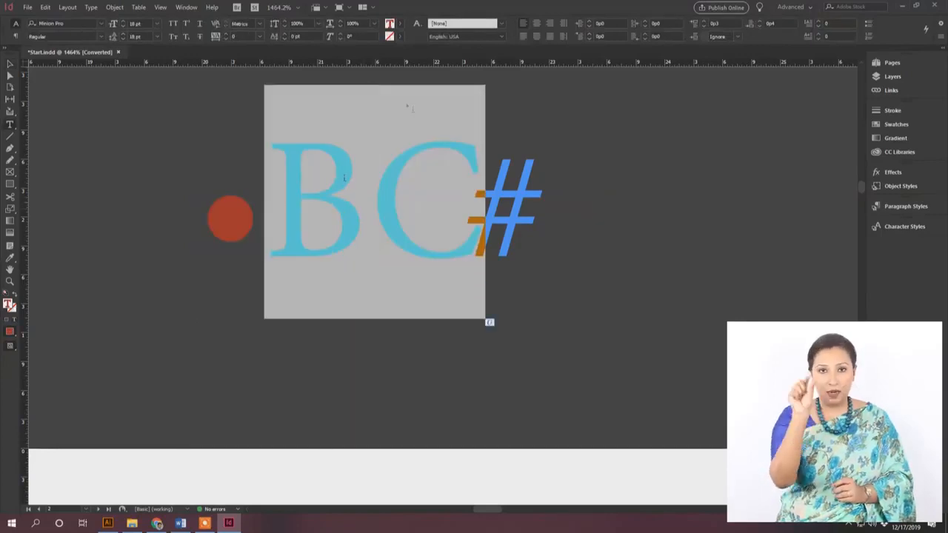
left_click(399, 23)
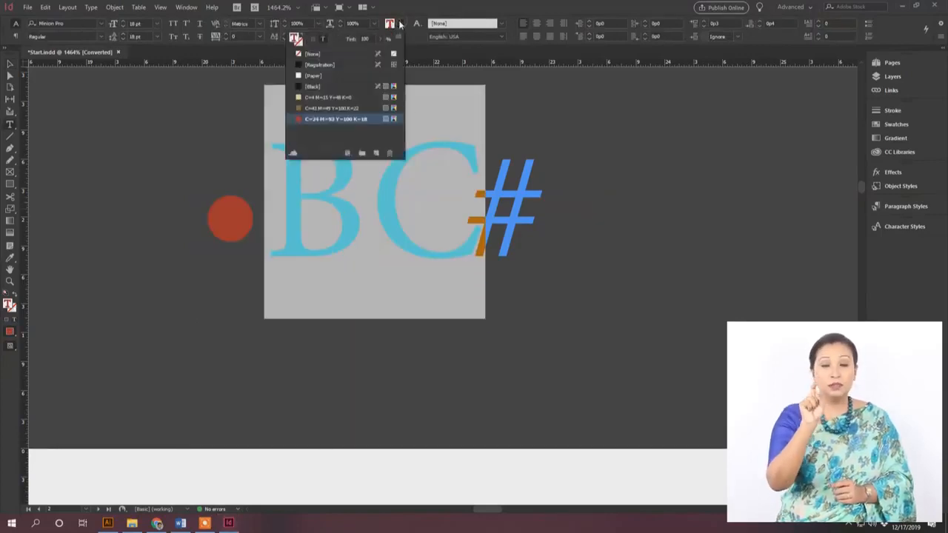
left_click(322, 110)
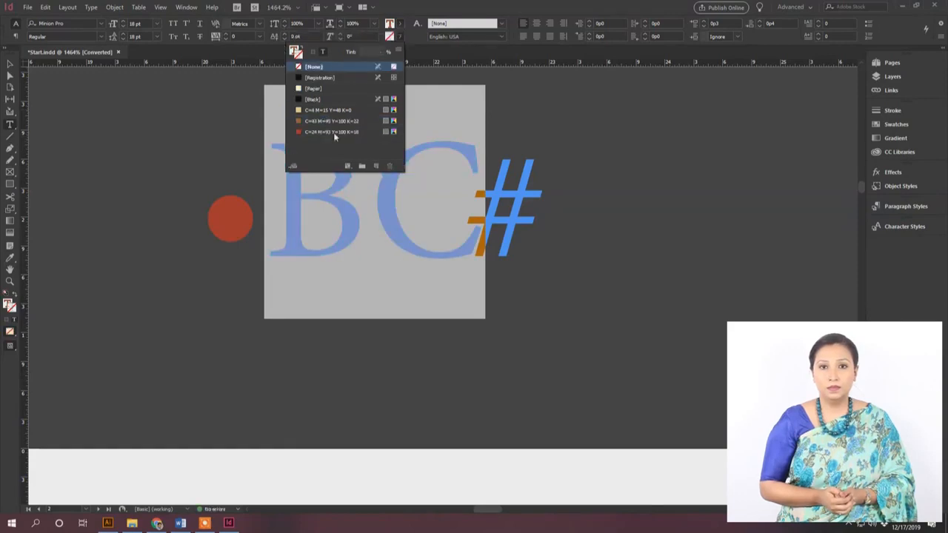
left_click(333, 132)
left_click(366, 180)
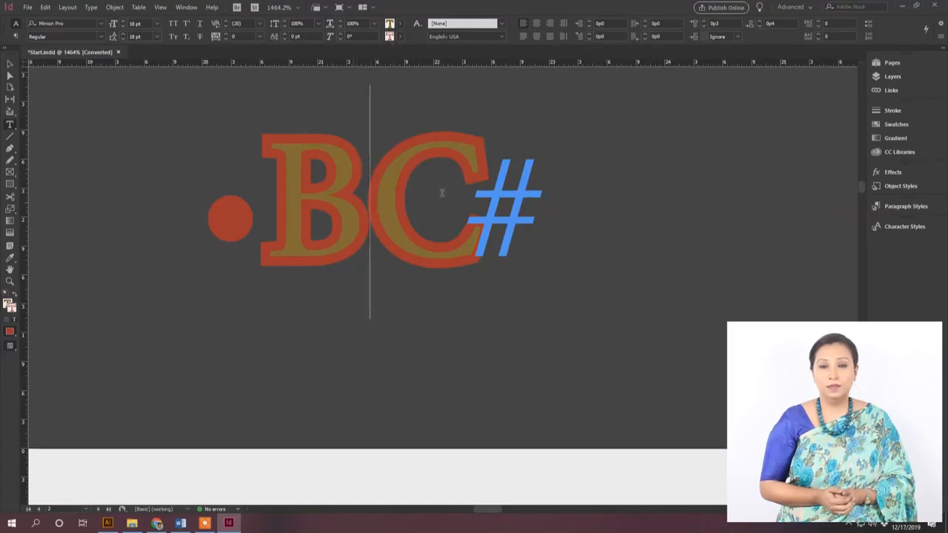
Step: Set the letters BC to no fill and change their stroke to the C=4 M=15 Y=48 K=0 swatch
double_click(274, 194)
left_click(390, 23)
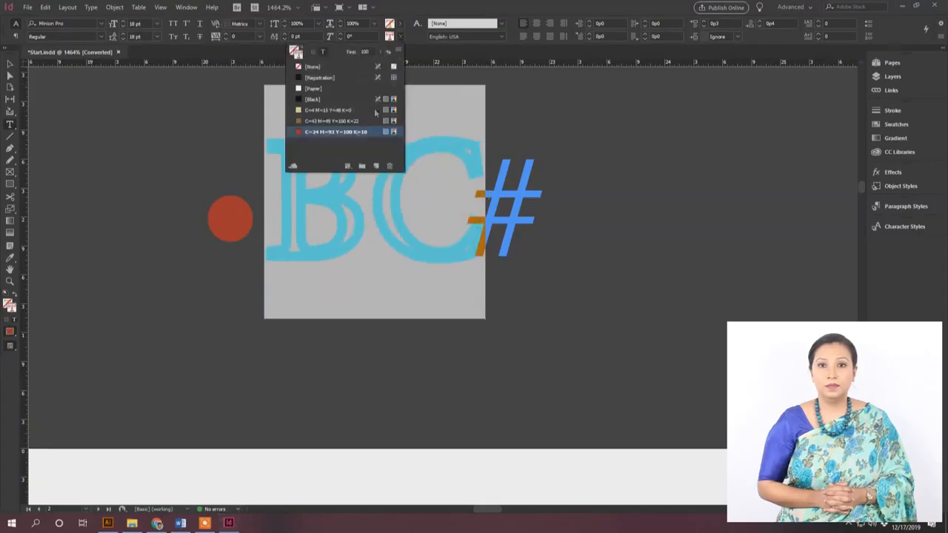
left_click(324, 111)
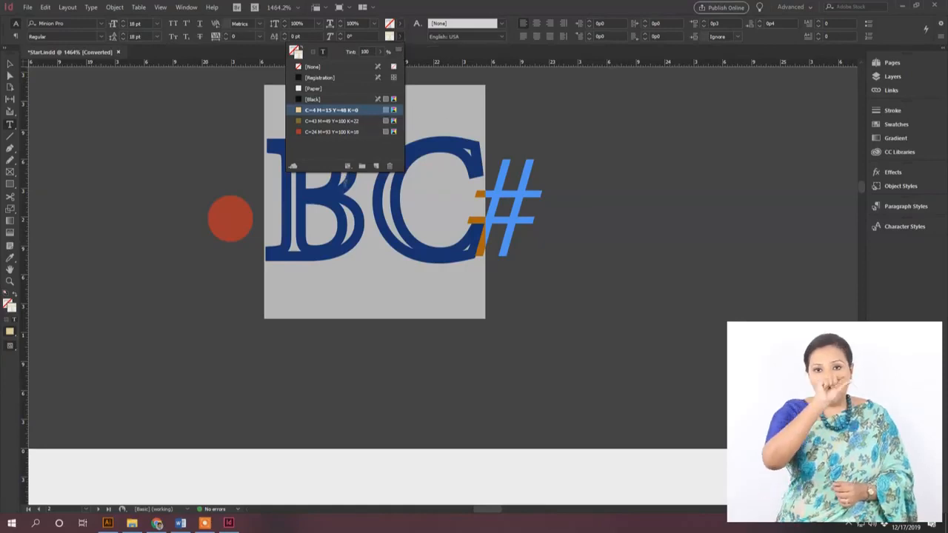
left_click(337, 245)
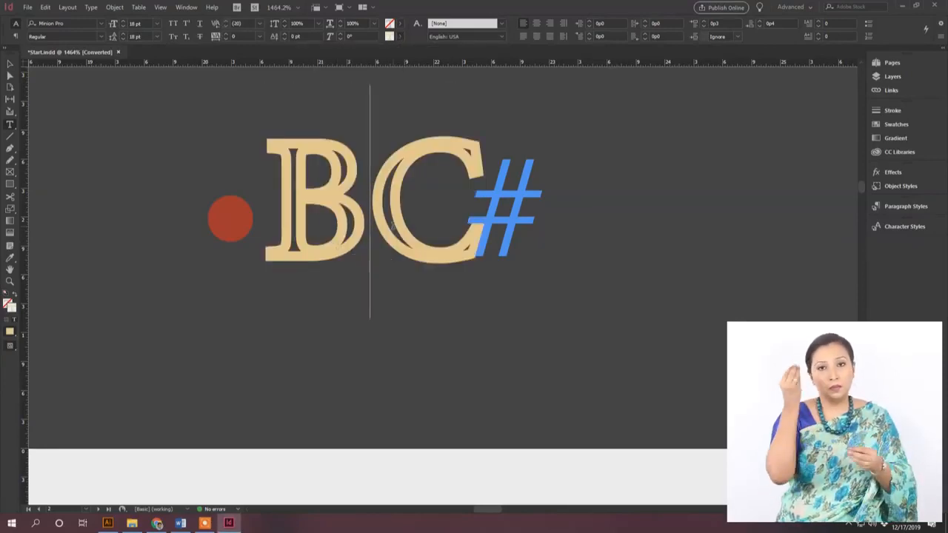
key("Escape")
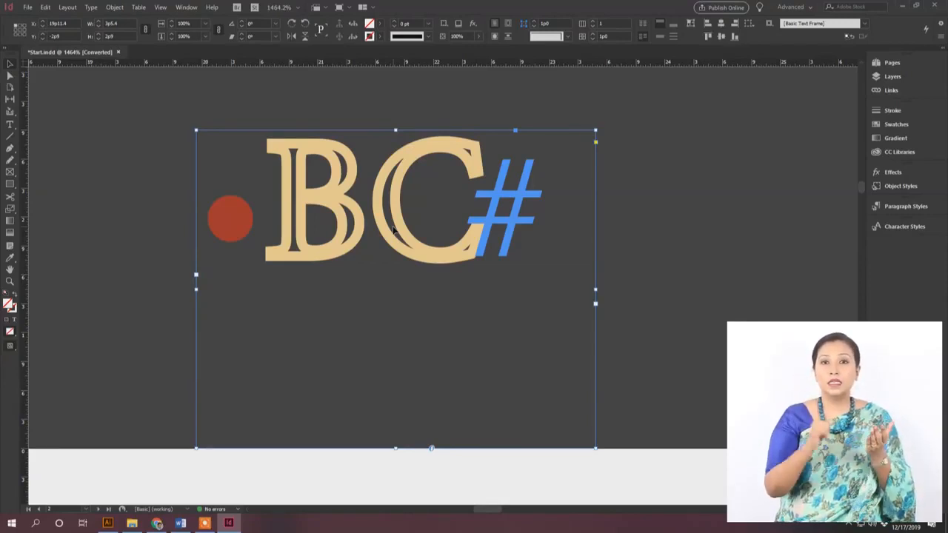
Step: Insert the ⅓ glyph from the Minion Pro Numbers set after BC in the pasteboard text frame
left_click(90, 6)
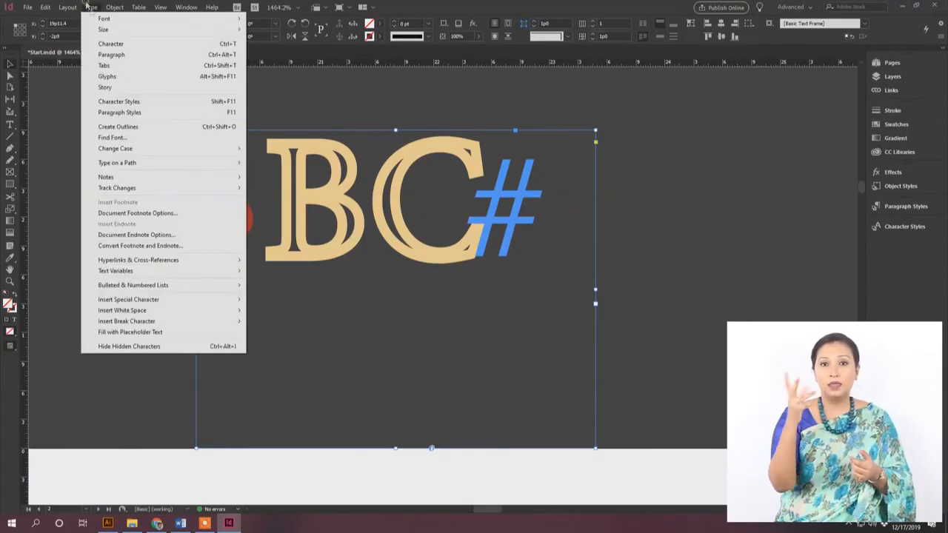
left_click(125, 79)
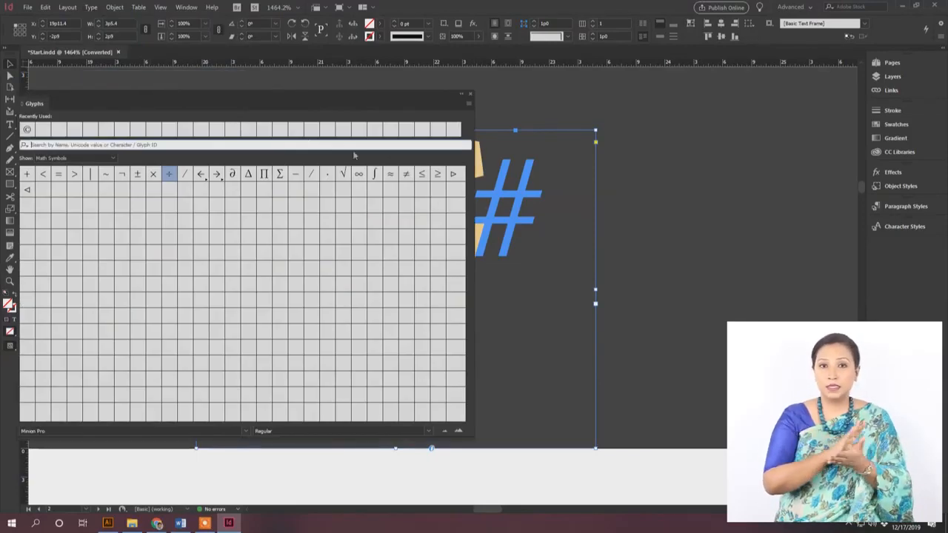
left_click(49, 158)
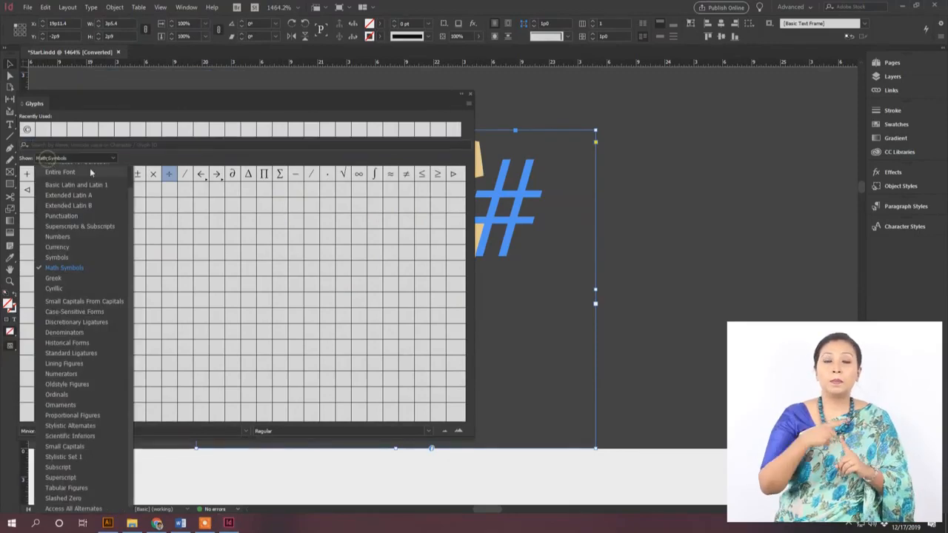
left_click(66, 246)
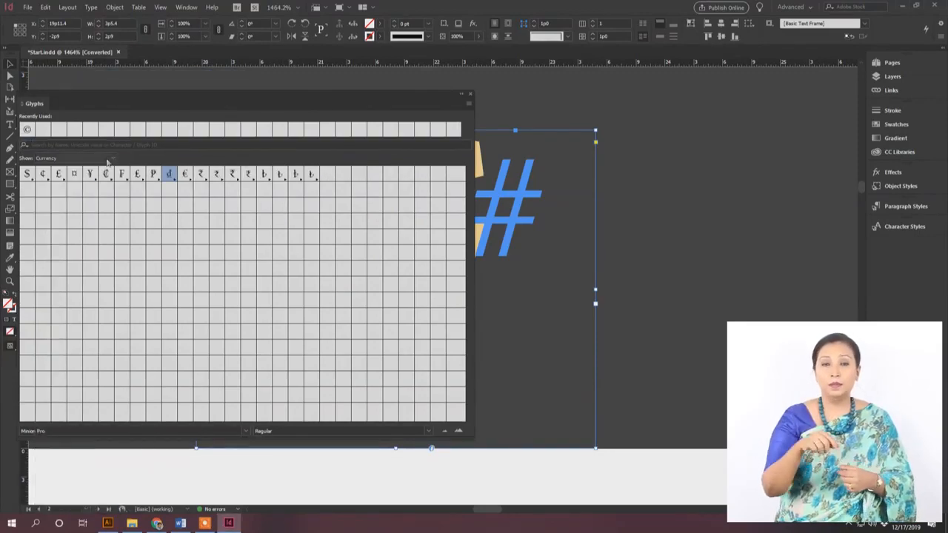
left_click(92, 152)
left_click(71, 238)
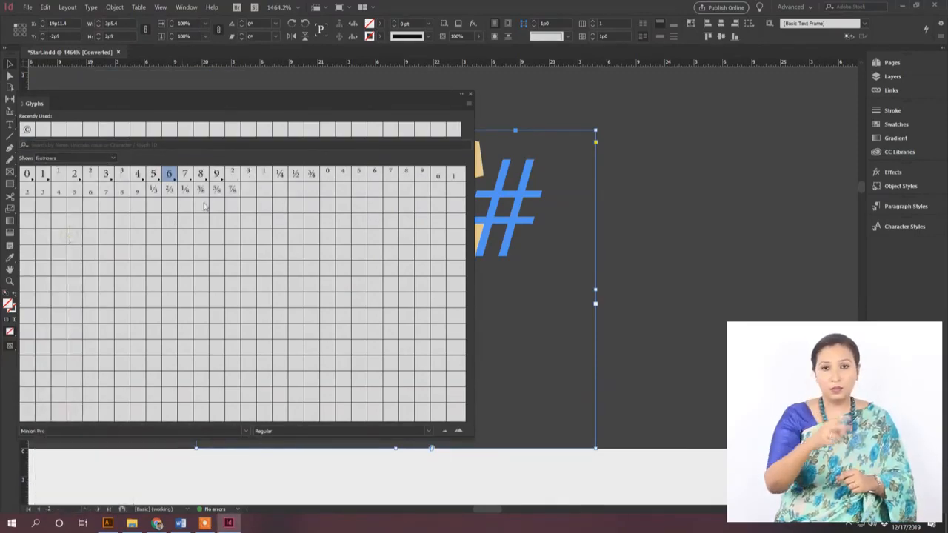
left_click(155, 192)
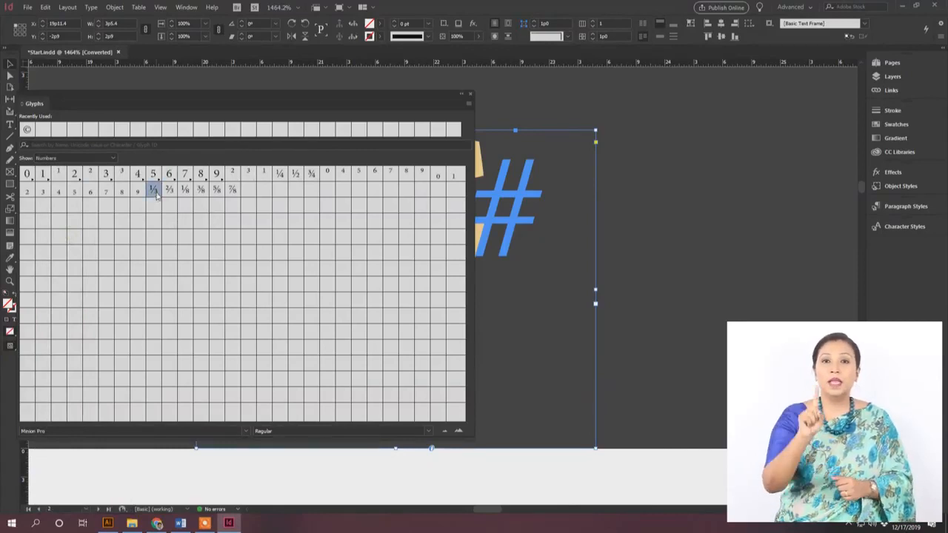
double_click(480, 202)
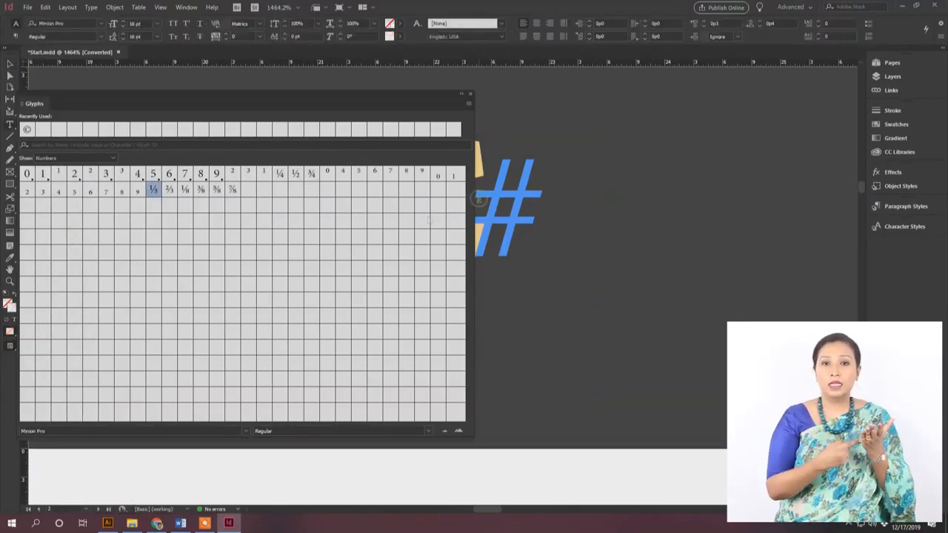
double_click(154, 191)
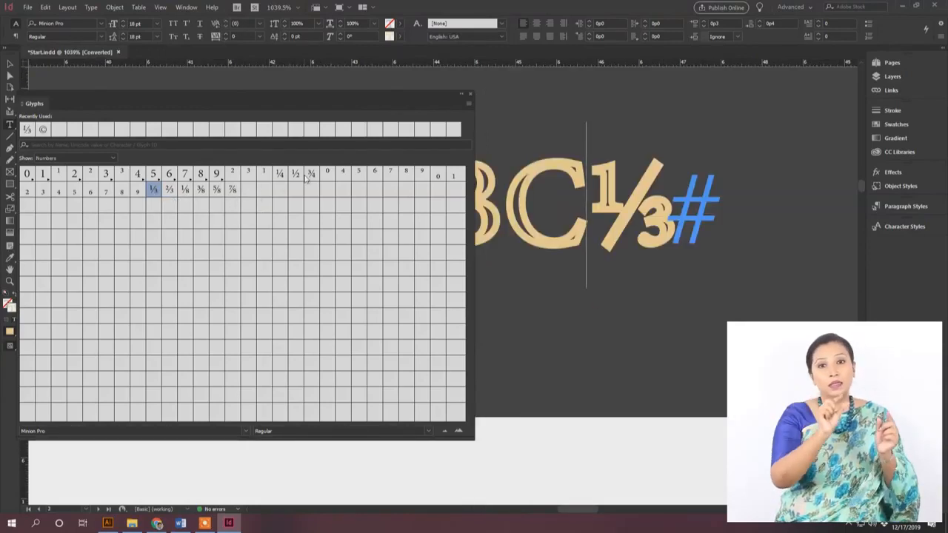
key("Escape")
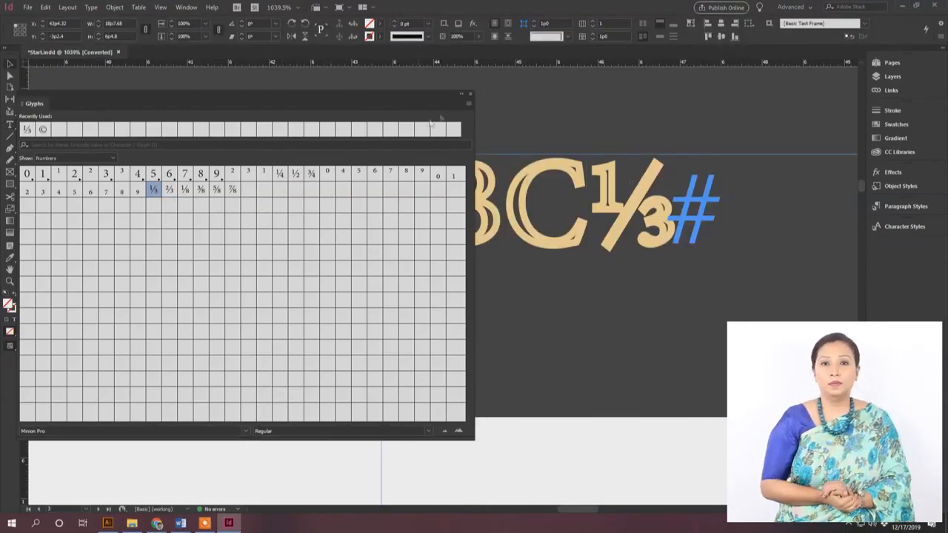
left_click(470, 94)
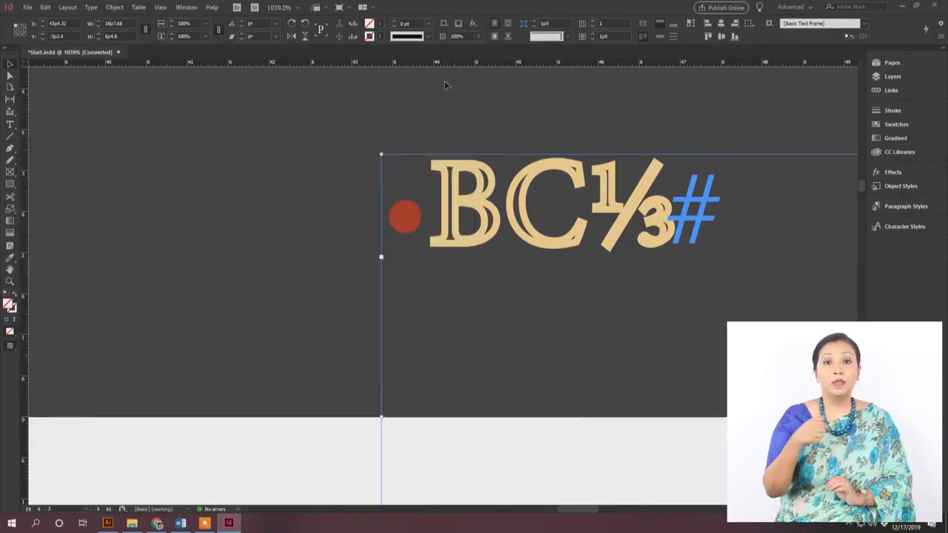
Step: Delete the text frame with the bullet, BC and ⅓ above the page
key("ctrl+minus")
key("ctrl+minus")
key("ctrl+minus")
key("ctrl+minus")
key("ctrl+minus")
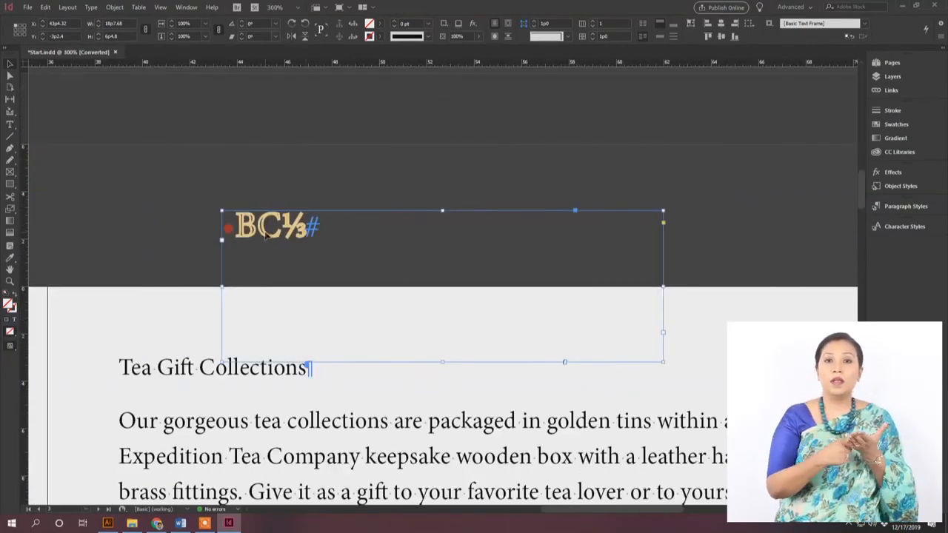
left_click_drag(271, 225, 302, 214)
key("Delete")
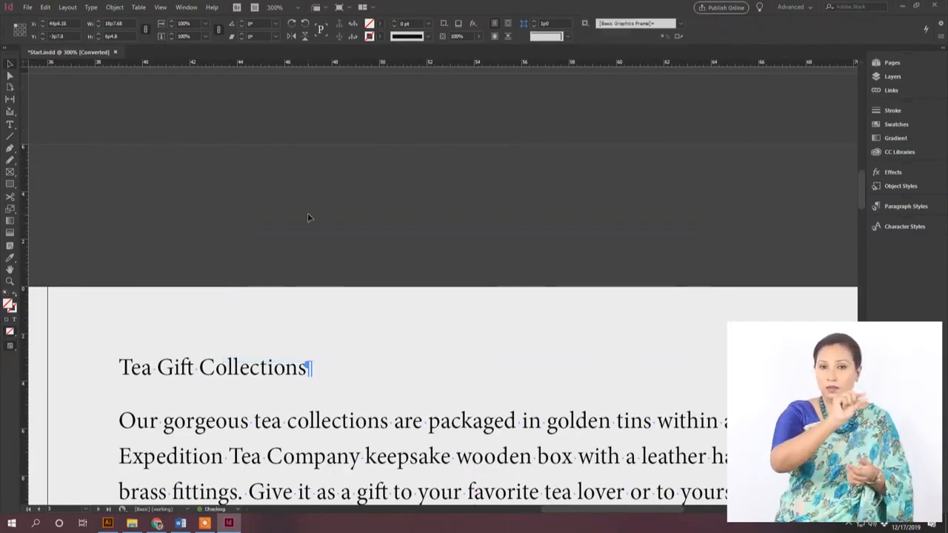
Step: Delete the text frames on the pasteboard beside the Tea Gift Collections page
key("ctrl+minus")
key("ctrl+minus")
key("ctrl+minus")
key("ctrl+minus")
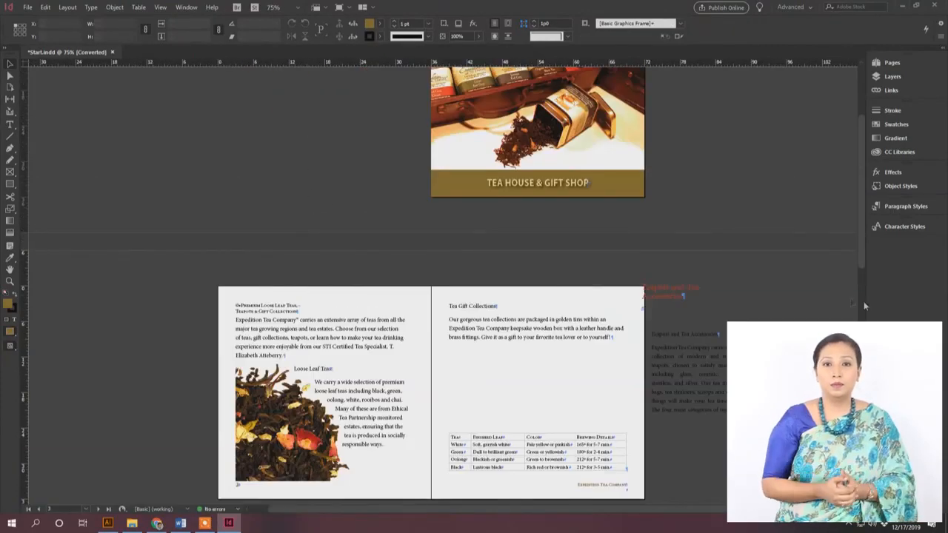
left_click_drag(666, 263, 851, 416)
key("Delete")
Step: Turn on Optical Margin Alignment for the Lorem ipsum text frame beside the Green Tea page and set its alignment size to 60 pt
scroll(685, 343, "up", 1)
scroll(685, 343, "down", 6)
scroll(685, 342, "up", 2)
scroll(680, 346, "down", 2)
left_click(138, 317)
scroll(144, 309, "up", 5)
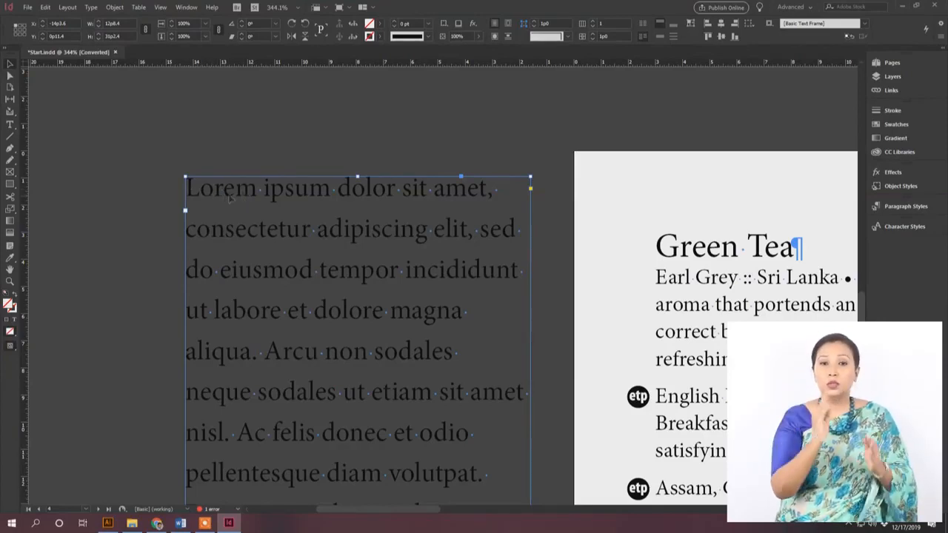
left_click(94, 8)
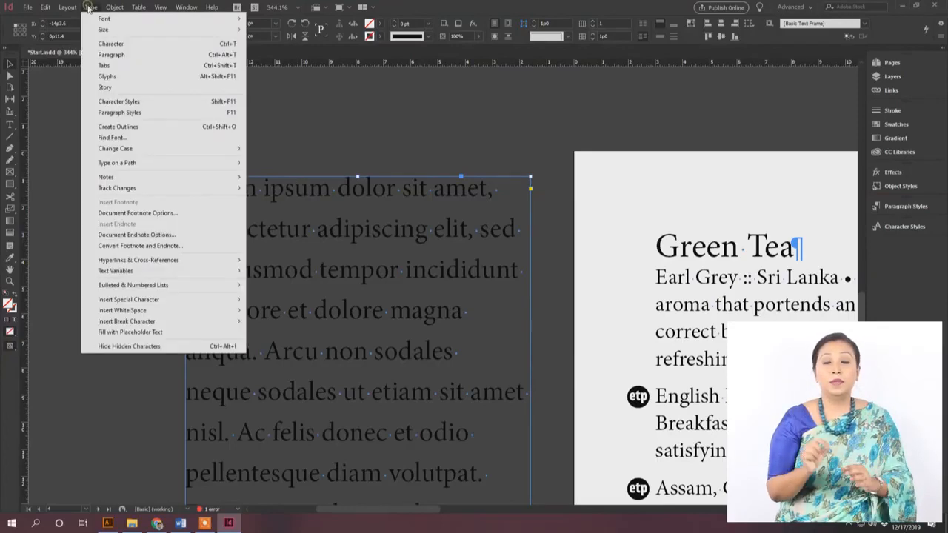
left_click(103, 88)
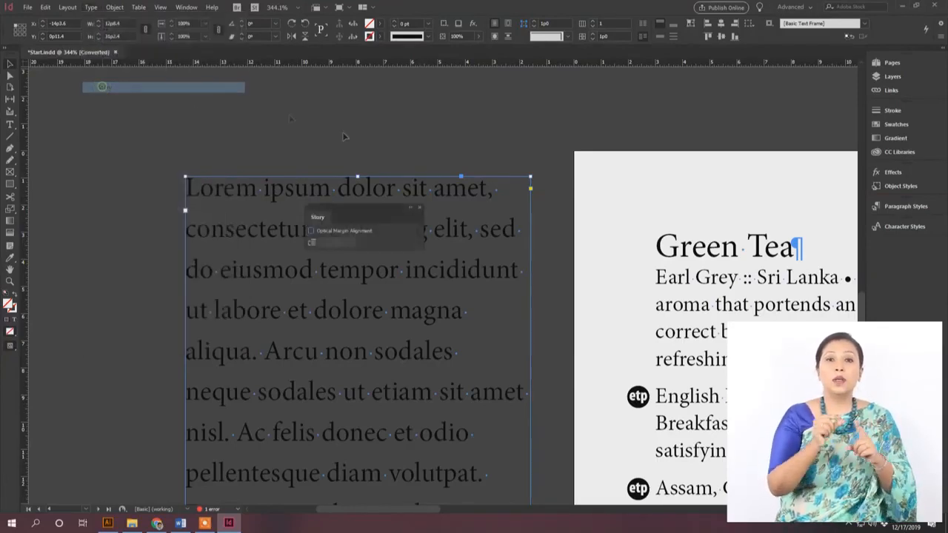
left_click(334, 231)
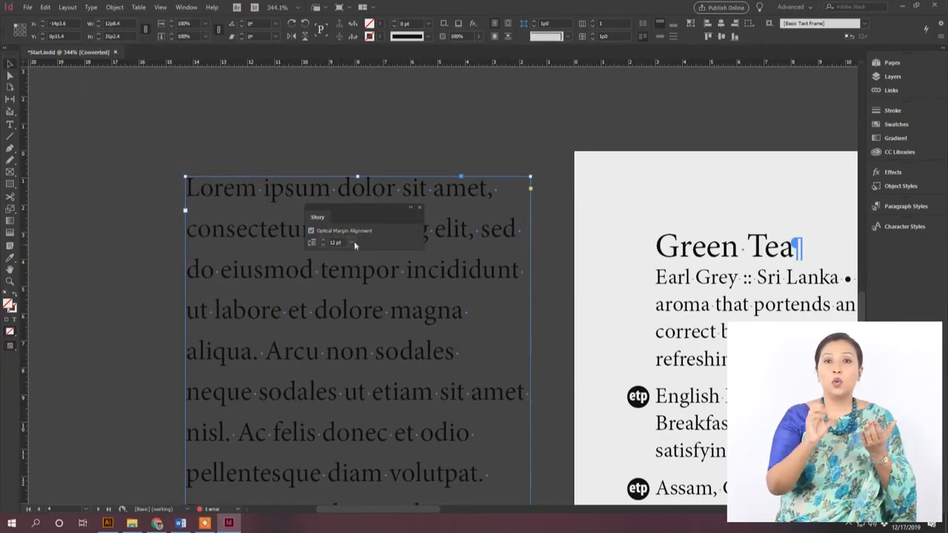
left_click(319, 243)
left_click(352, 242)
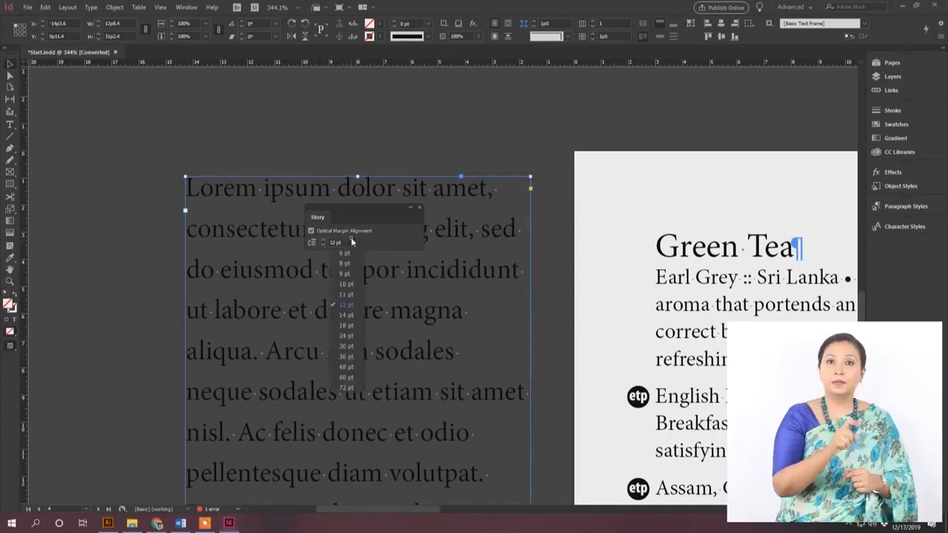
left_click(346, 377)
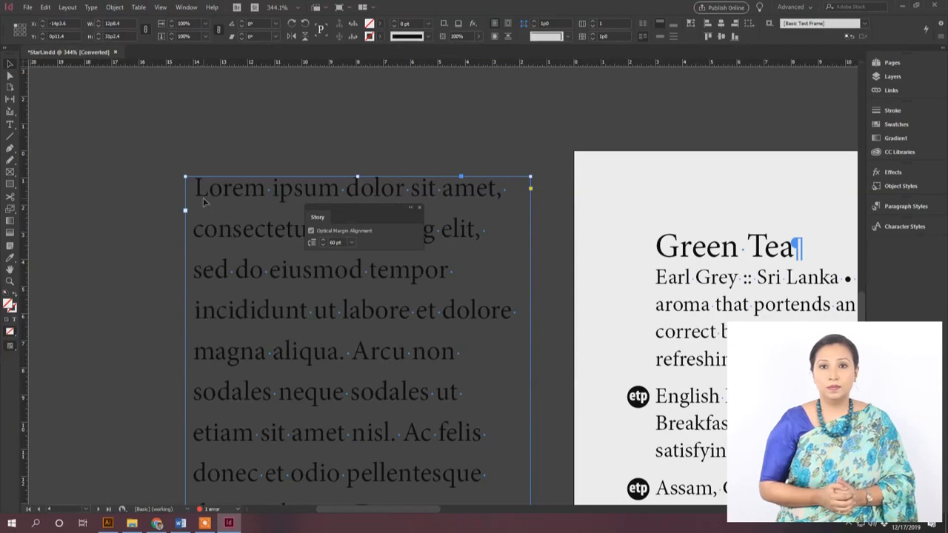
left_click(419, 209)
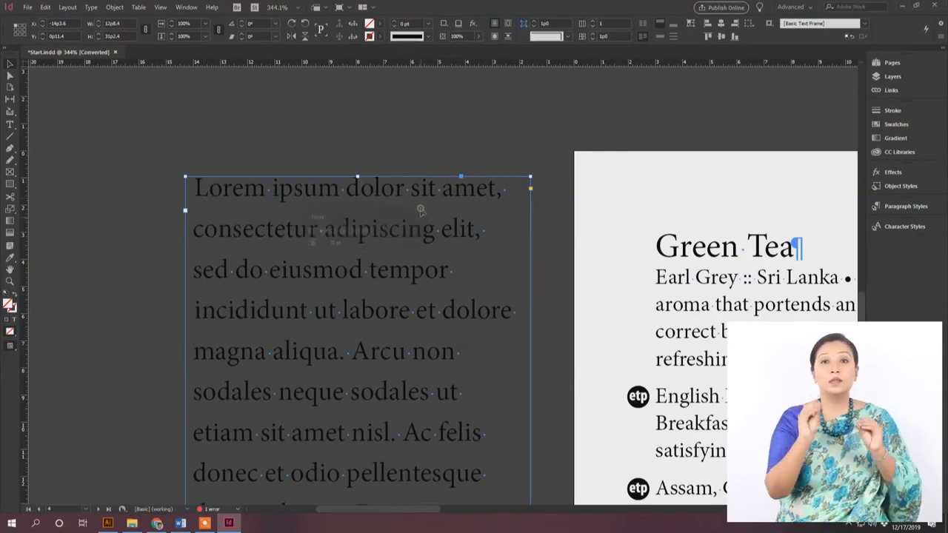
Step: Give the Lorem ipsum paragraph a drop cap three lines high on its initial L
double_click(215, 191)
left_click_drag(210, 190, 186, 191)
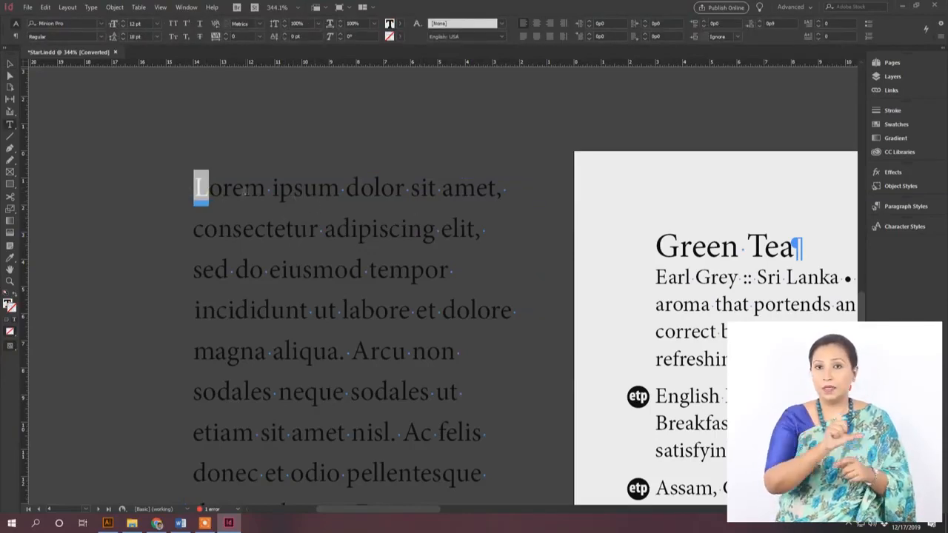
left_click(186, 7)
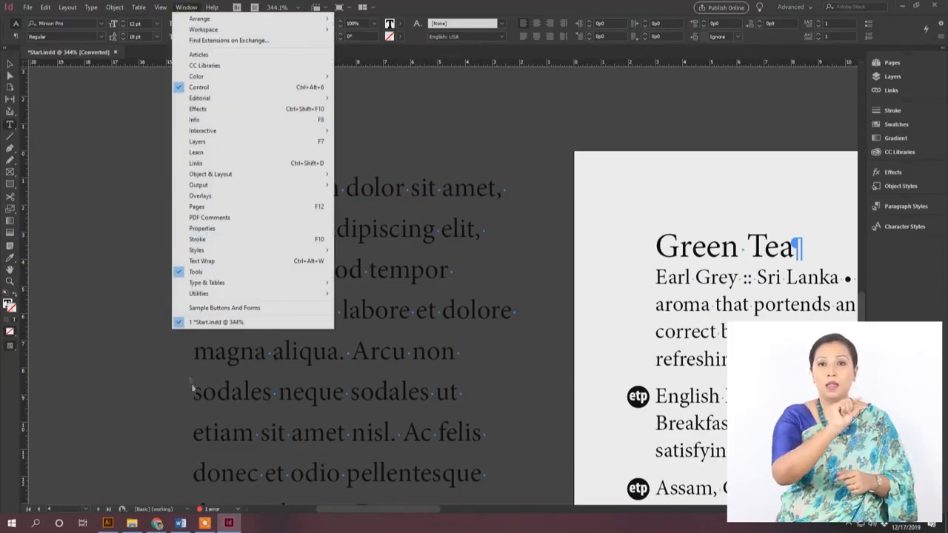
mouse_move(225, 285)
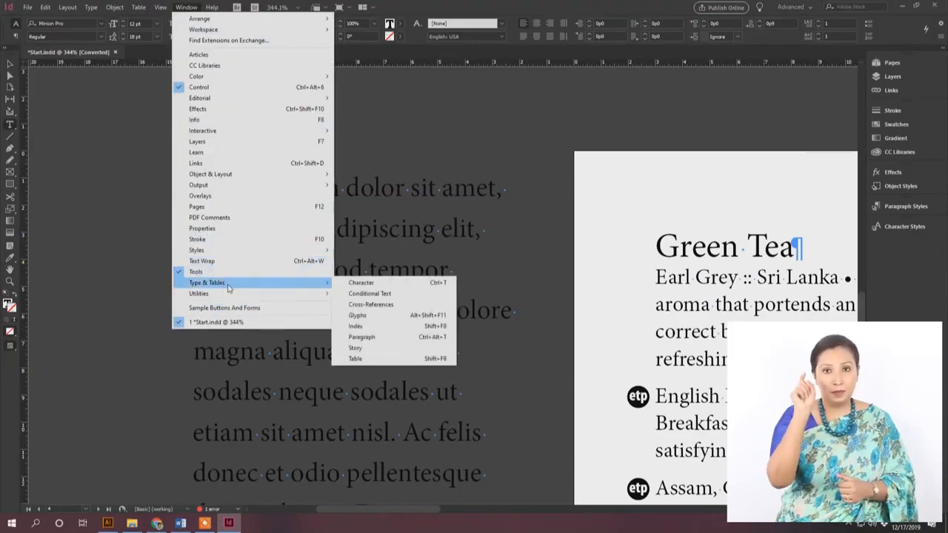
left_click(391, 338)
left_click_drag(358, 185, 459, 183)
left_click(415, 277)
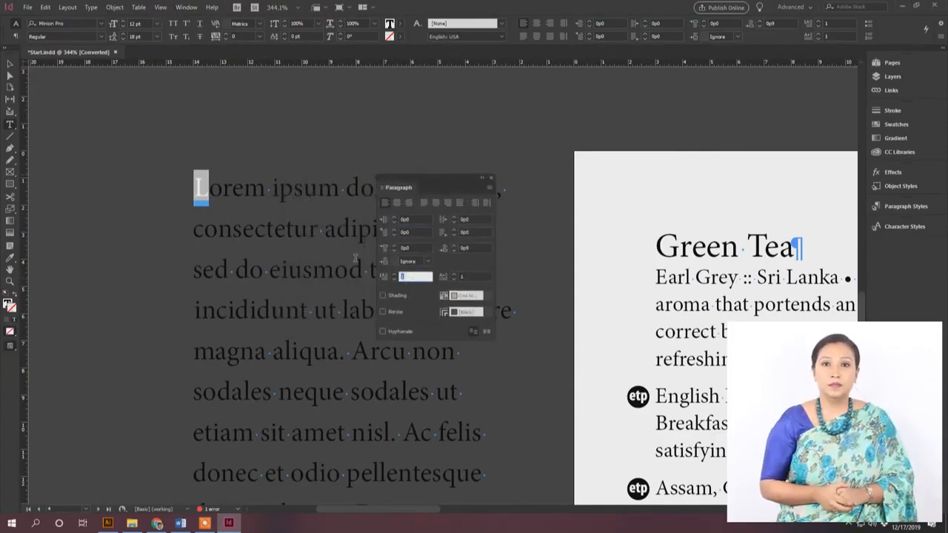
type("3")
key("Return")
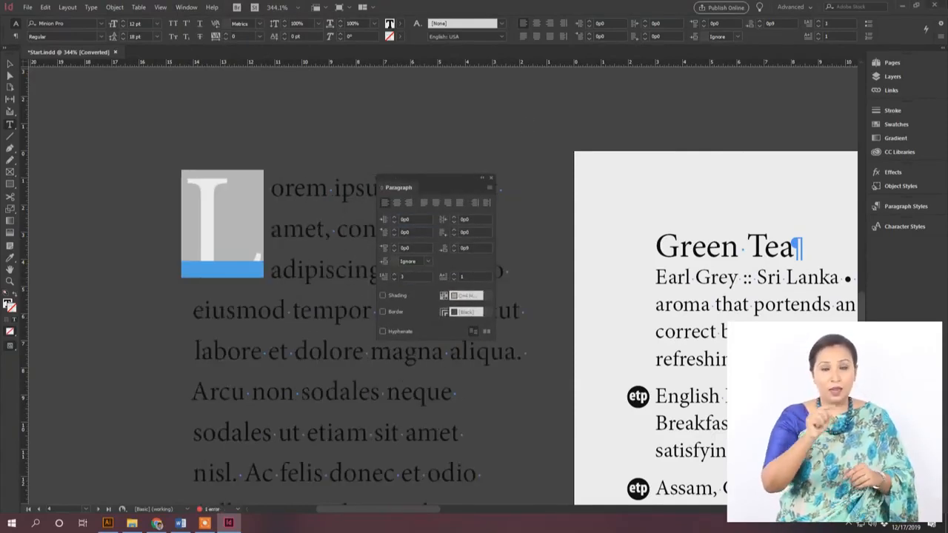
left_click(269, 270)
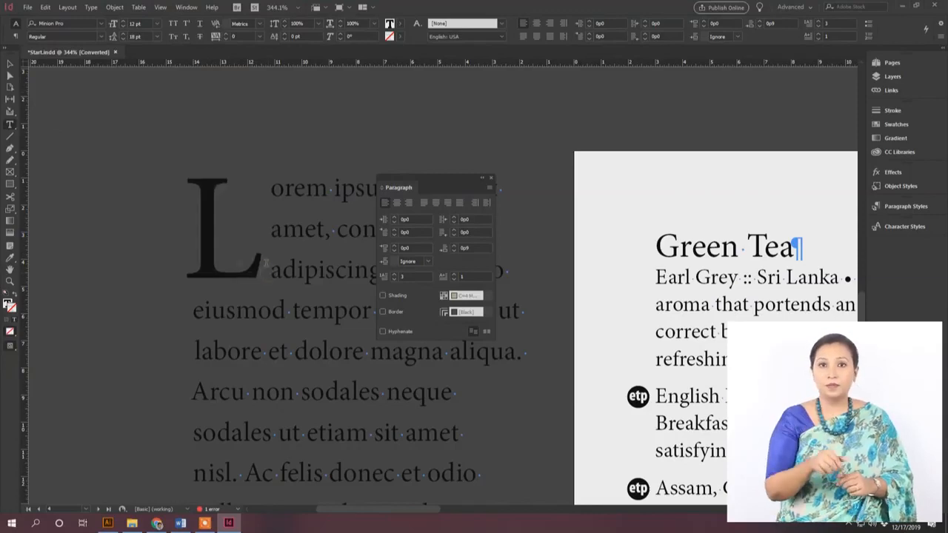
Step: Turn hyphenation on and back off for the Lorem ipsum text frame beside the Green Tea page
left_click_drag(256, 268, 211, 265)
left_click(285, 270)
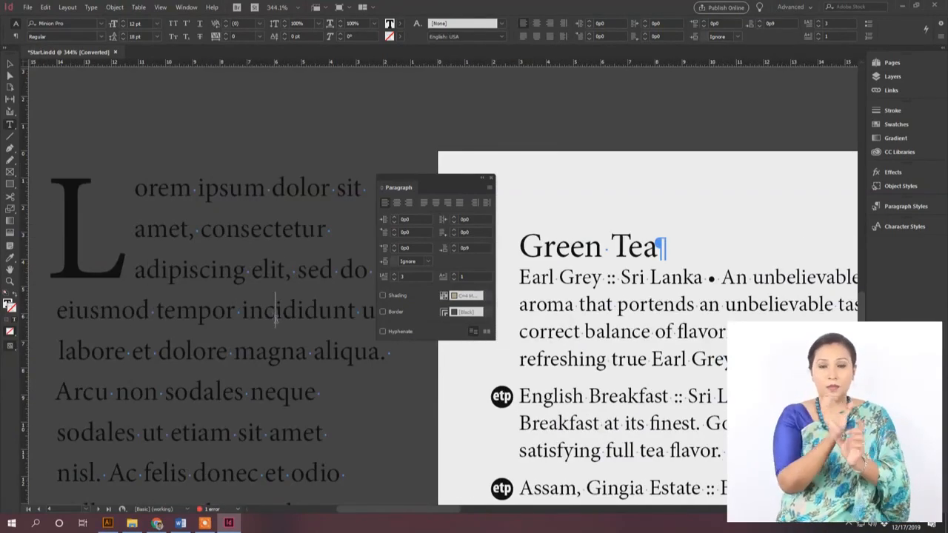
key("Escape")
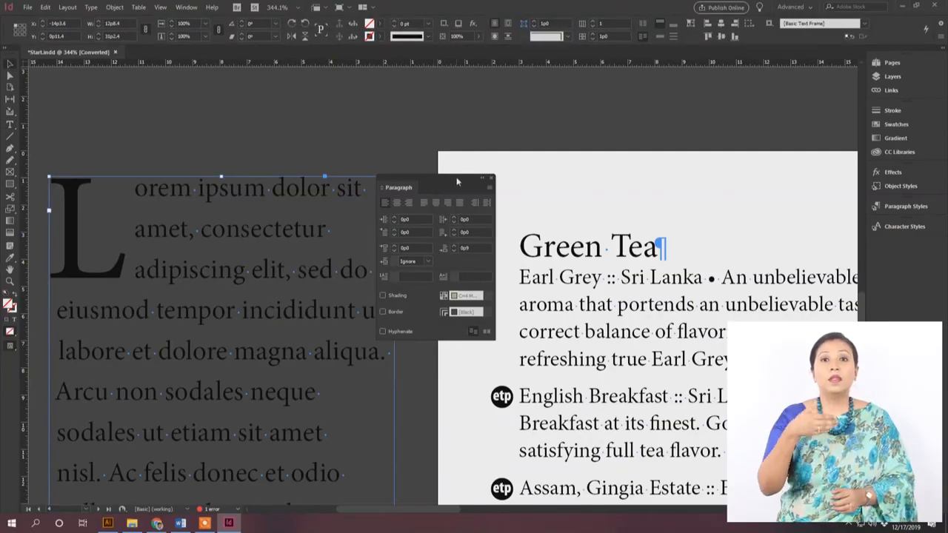
left_click_drag(457, 182, 542, 174)
left_click(492, 325)
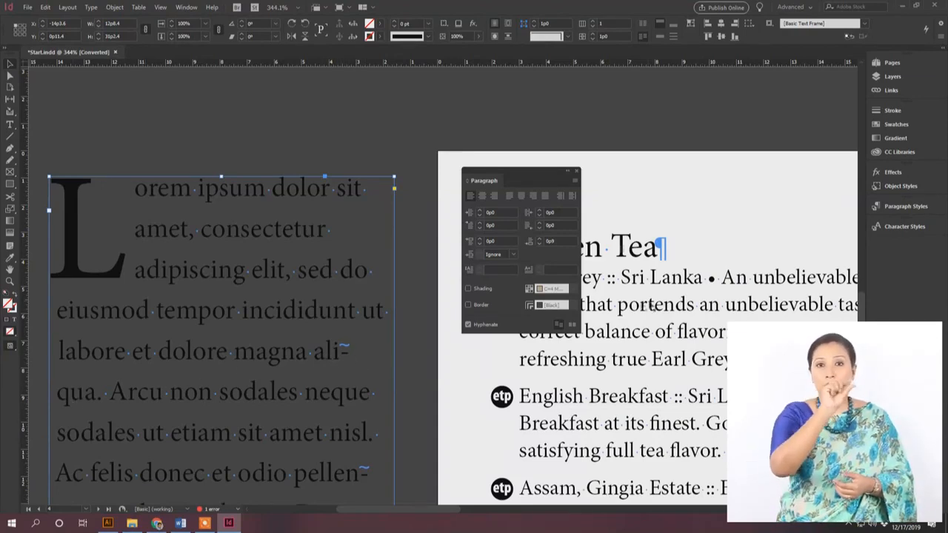
left_click(468, 325)
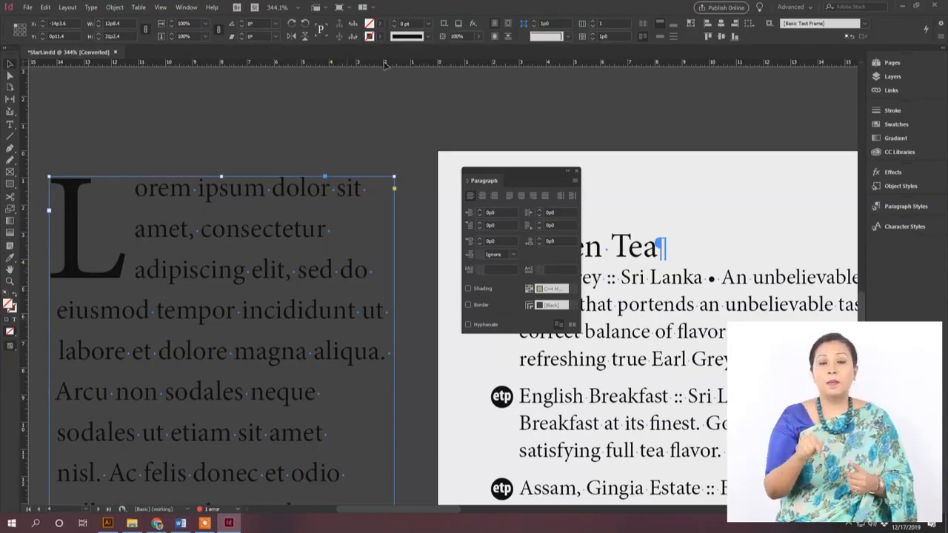
Step: Select the whole Earl Grey paragraph below the Green Tea heading
scroll(289, 301, "down", 3)
scroll(289, 301, "down", 5)
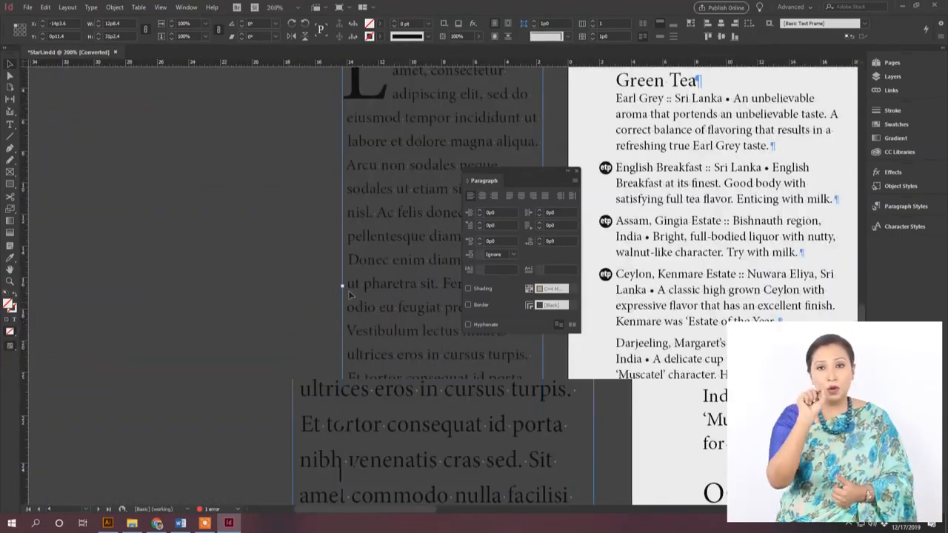
key("ctrl+minus")
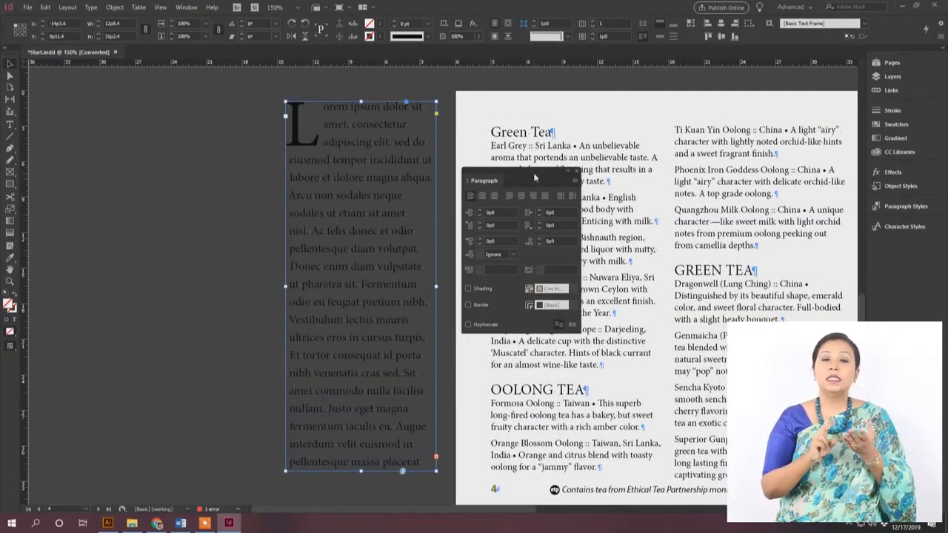
left_click_drag(540, 175, 394, 166)
double_click(594, 206)
triple_click(594, 206)
left_click(594, 206)
triple_click(594, 206)
triple_click(574, 157)
left_click(572, 157)
triple_click(572, 157)
left_click(572, 157)
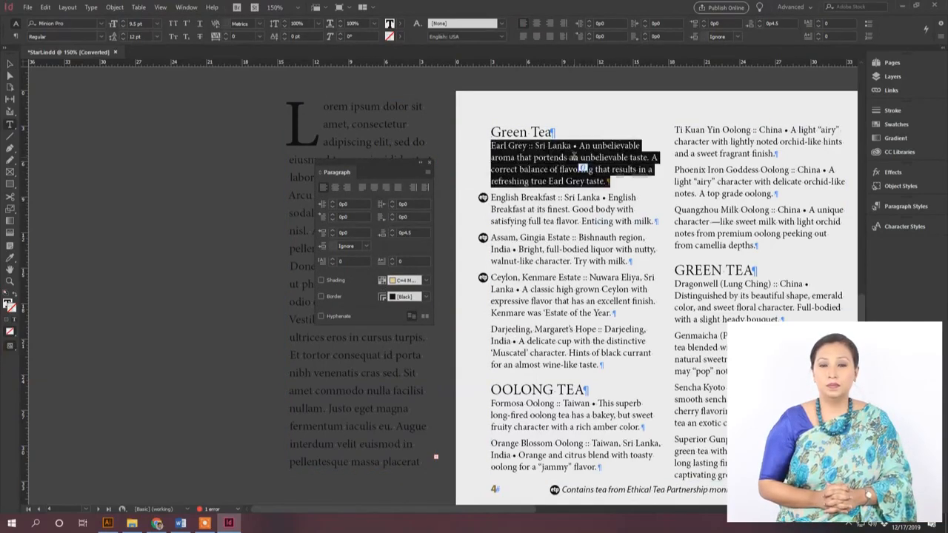
Step: Try splitting the Earl Grey paragraph with a paragraph break after "aroma that", select the first part, and rejoin the text
left_click(527, 172)
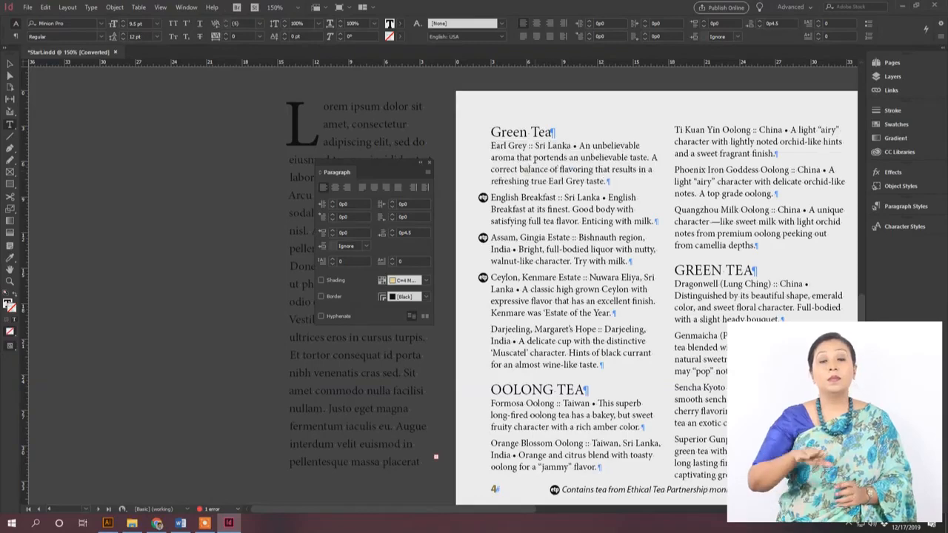
key("Return")
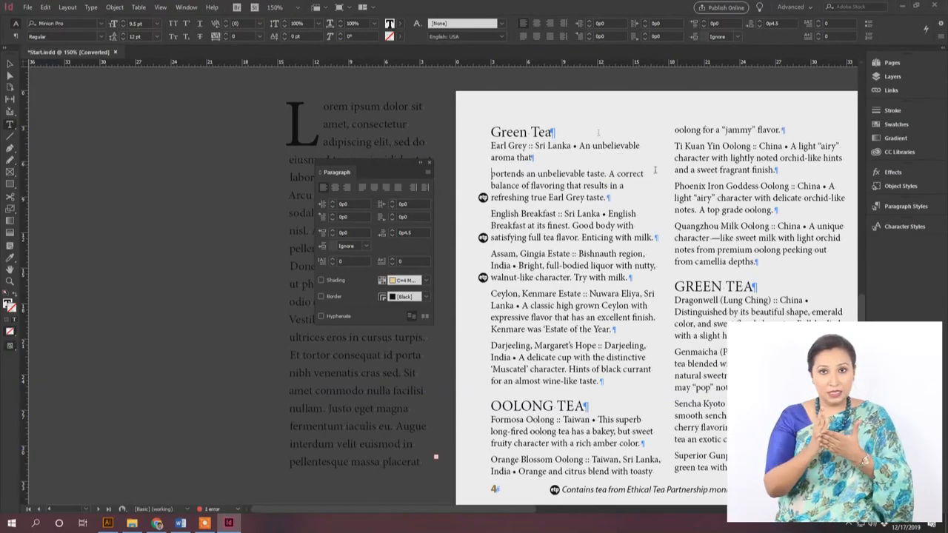
triple_click(508, 146)
left_click(508, 146)
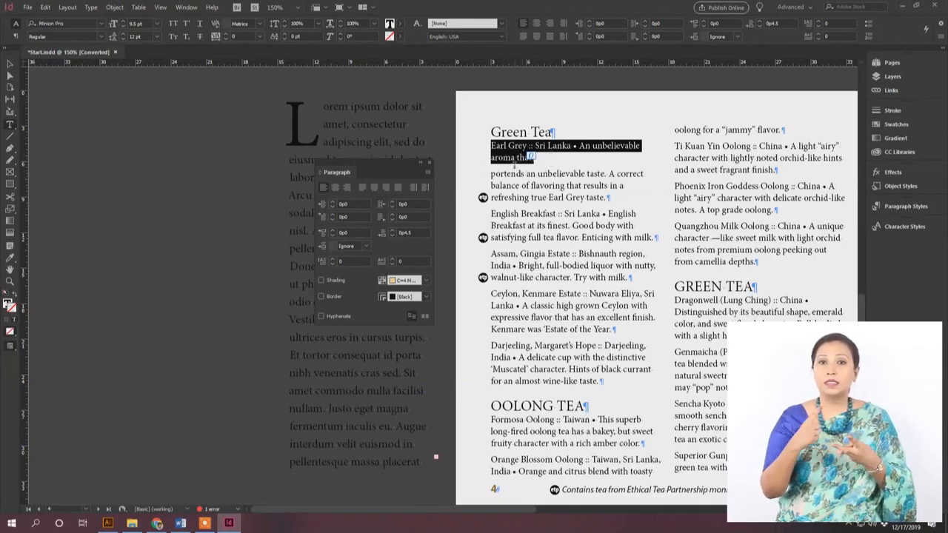
left_click(508, 146)
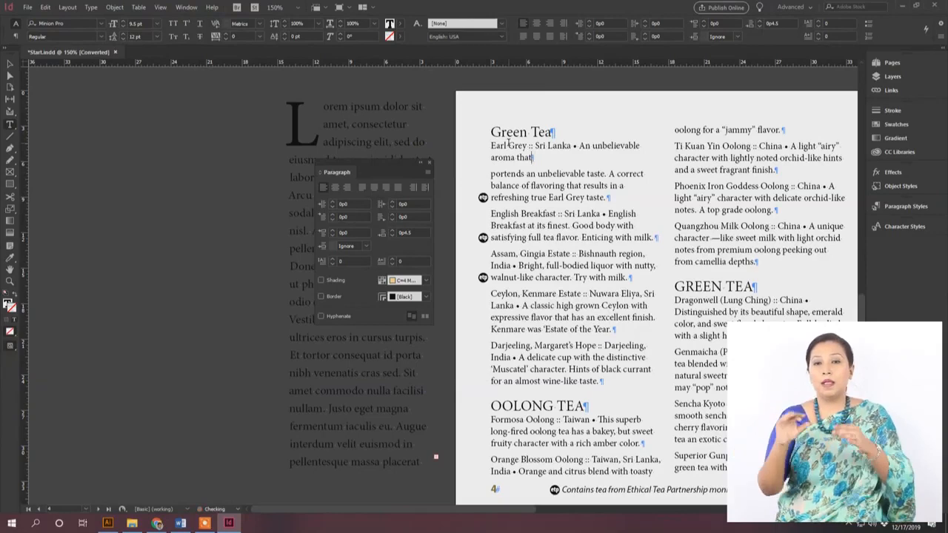
key("Delete")
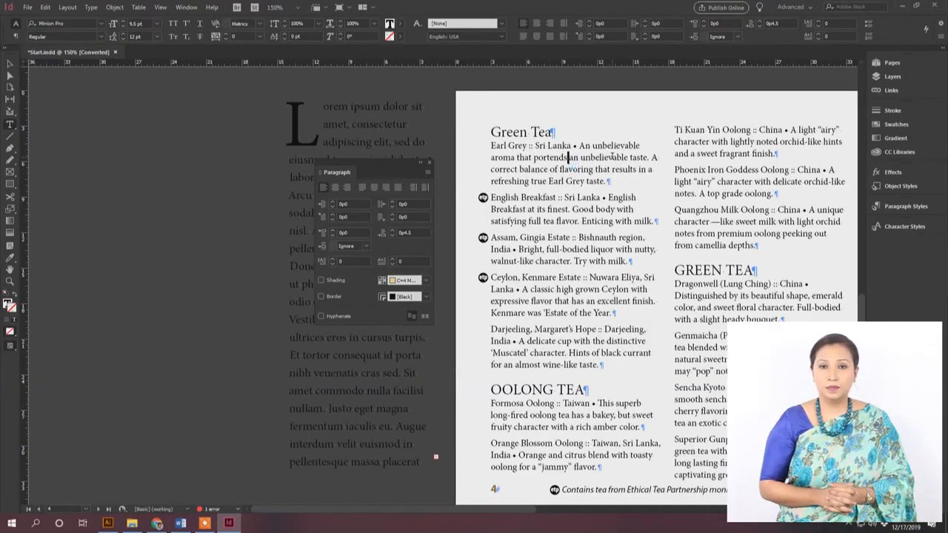
Step: Try a forced line break after "portends" in the Earl Grey paragraph, select the whole paragraph, and remove the break
key("shift+Return")
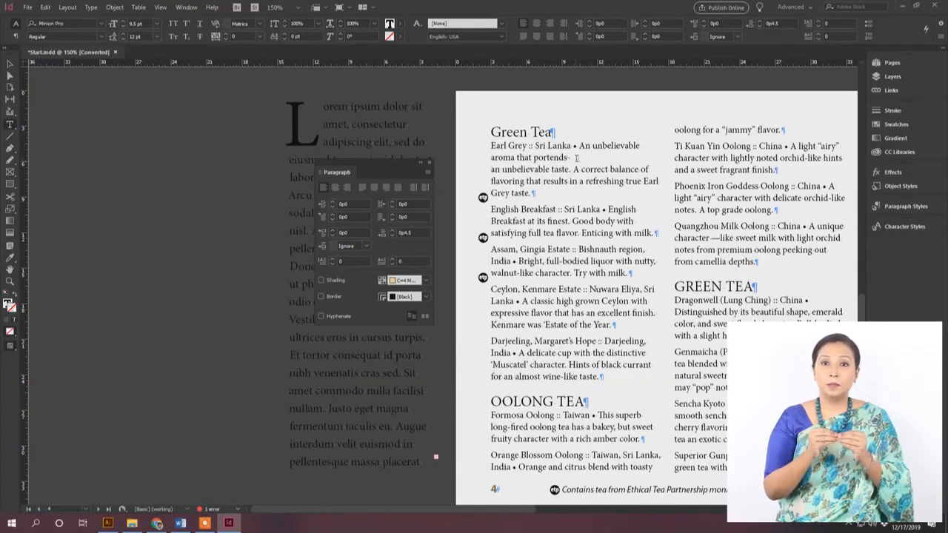
triple_click(527, 169)
left_click(527, 169)
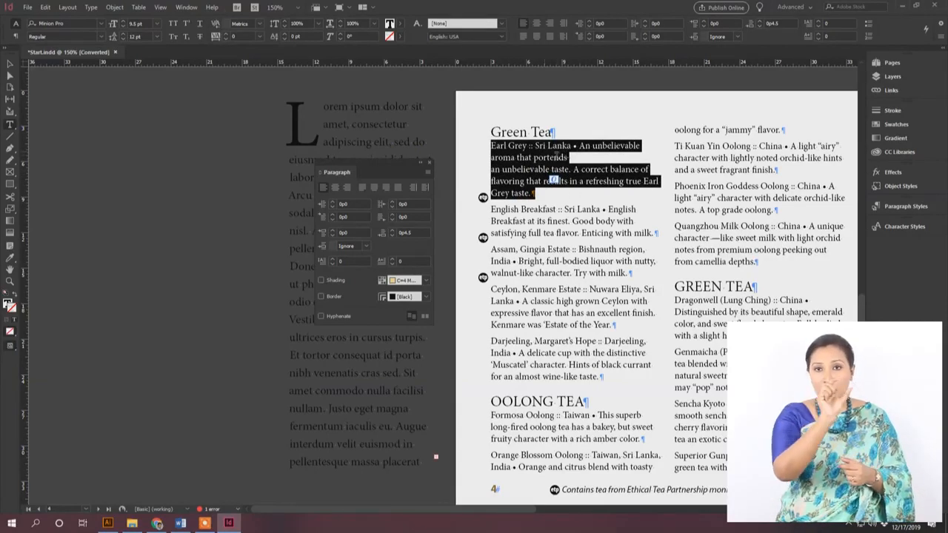
left_click(552, 157)
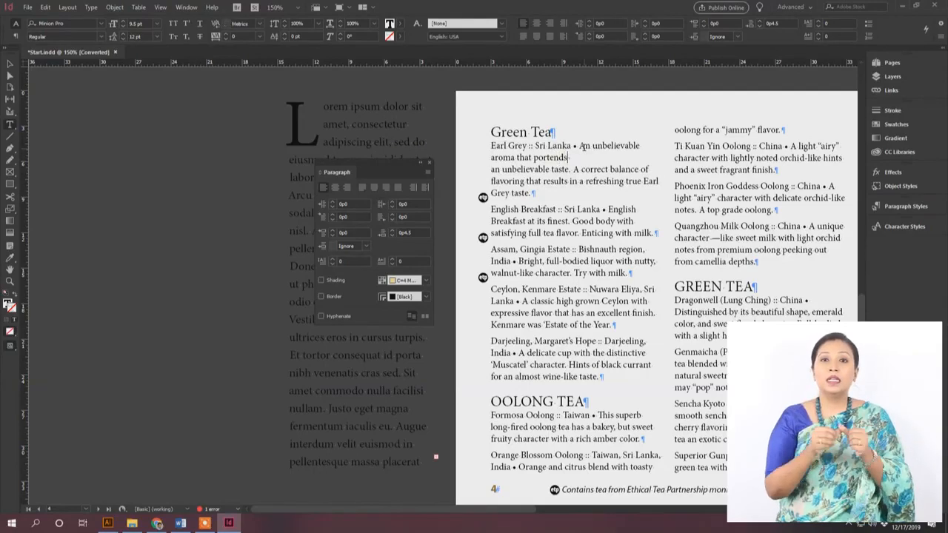
key("Delete")
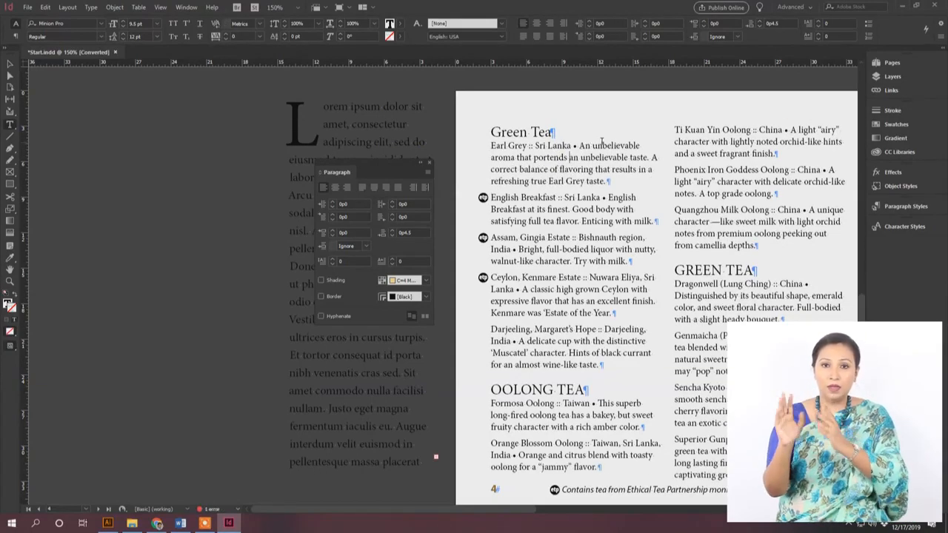
Step: Try a tab between "Sri Lanka" and the bullet in the Earl Grey paragraph, delete it and deselect the text
left_click(571, 145)
key("Tab")
left_click_drag(572, 146, 591, 146)
key("Delete")
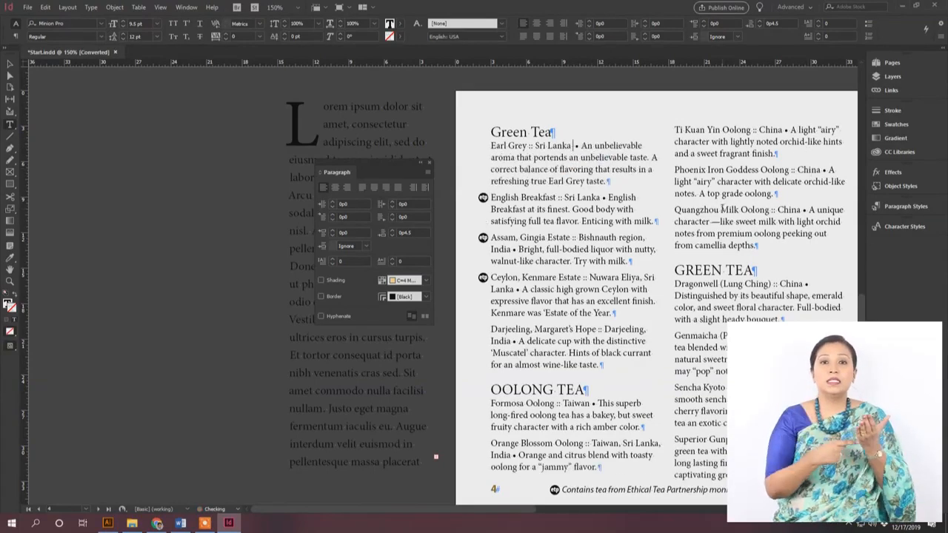
key("Escape")
left_click(579, 122)
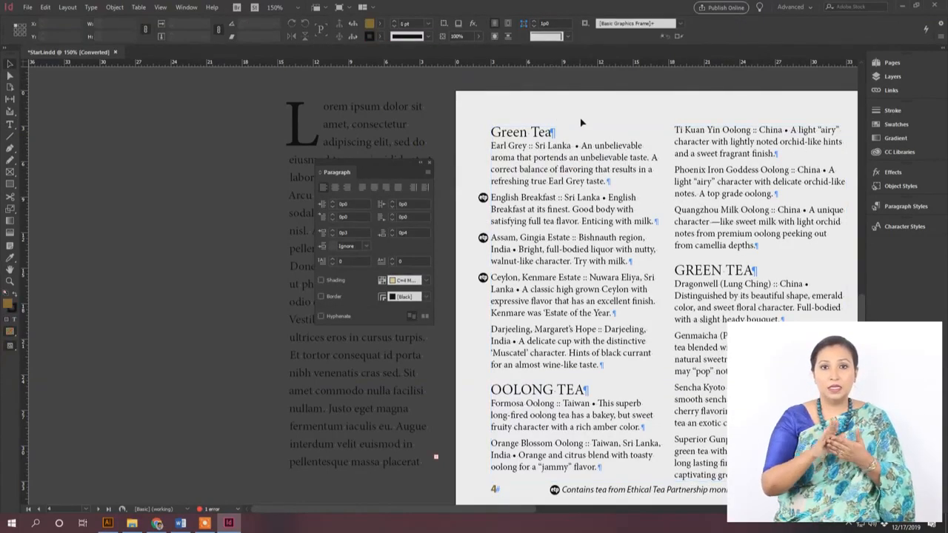
Step: Place a tab stop at 2 in on the Tabs ruler and switch the horizontal ruler units to inches
key("ctrl+shift+t")
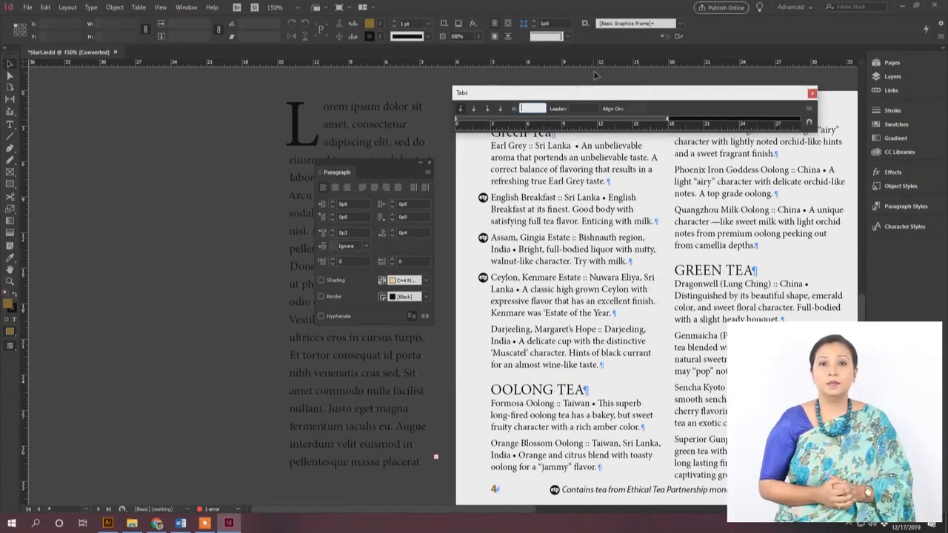
scroll(504, 71, "up", 3)
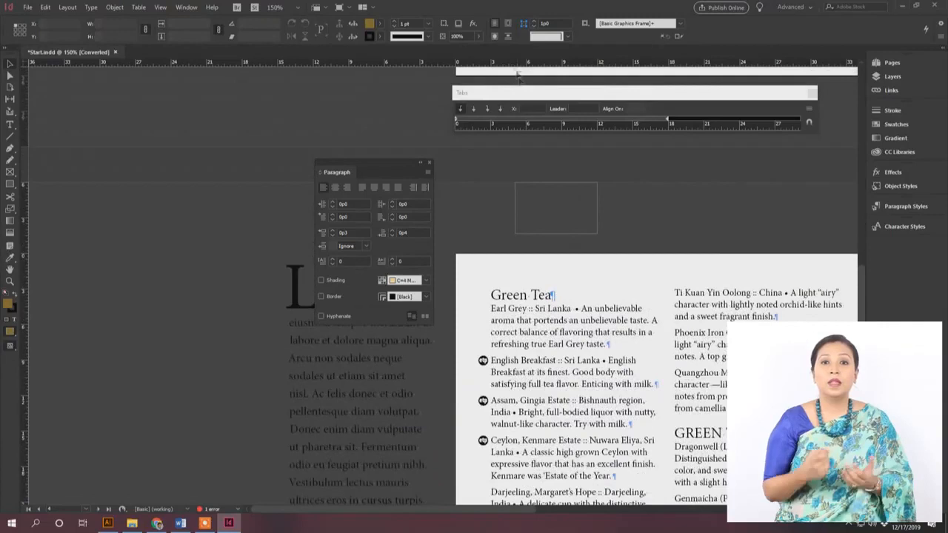
left_click(559, 86)
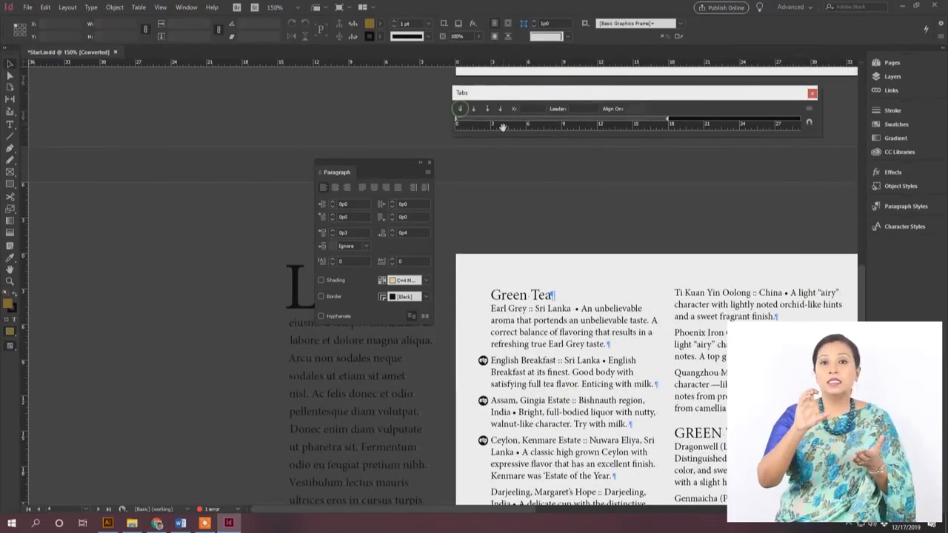
left_click(496, 122)
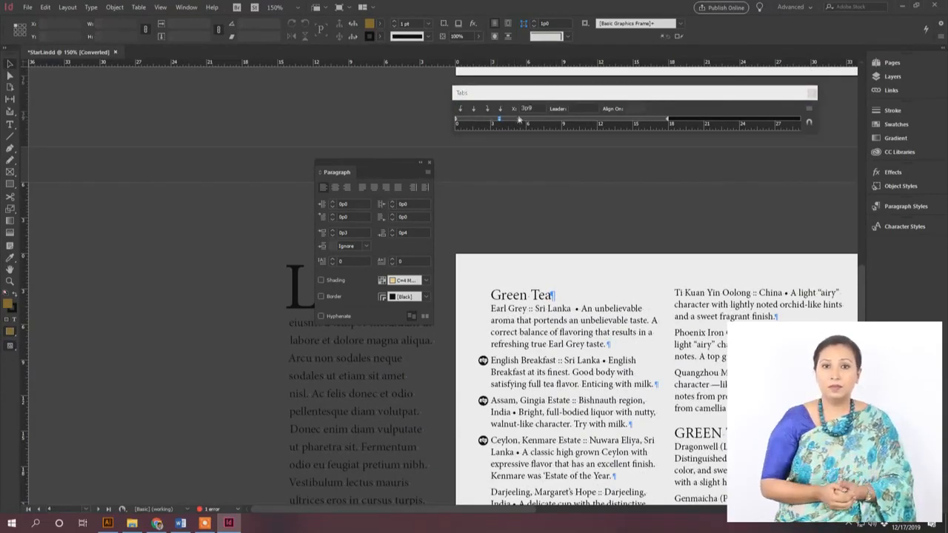
type("2in")
key("Return")
key("ctrl+alt+shift+u")
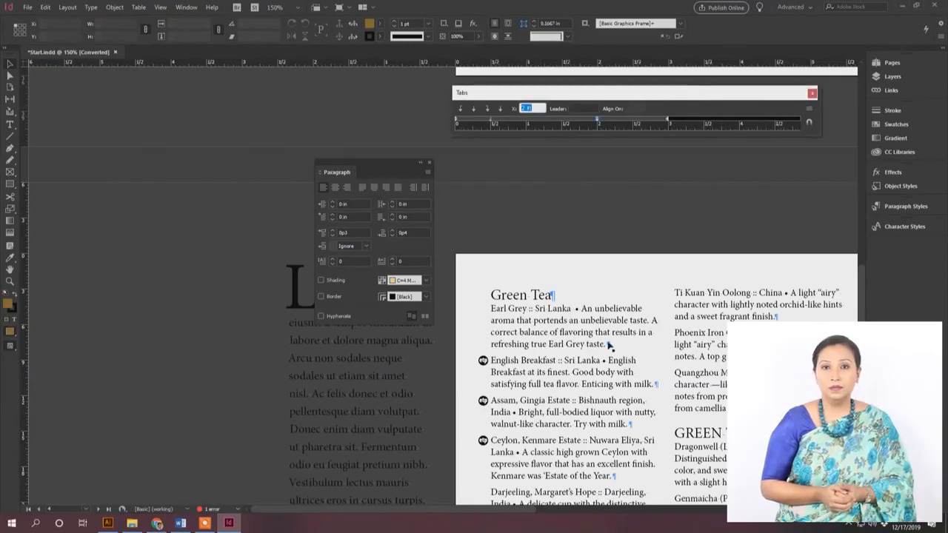
Step: Draw a text frame about 5 in wide above the Green Tea page and enter "I Love Bangladesh" in it
left_click_drag(483, 207, 836, 245)
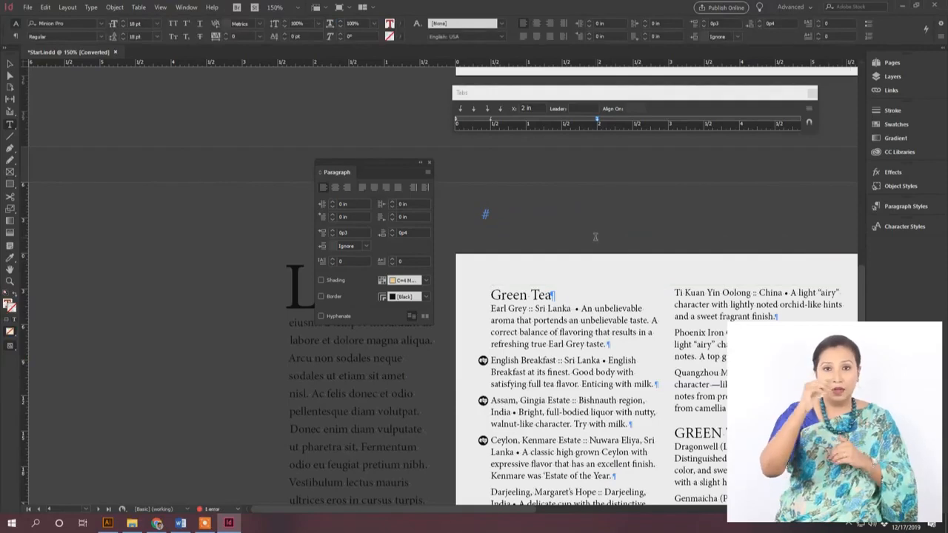
type("||")
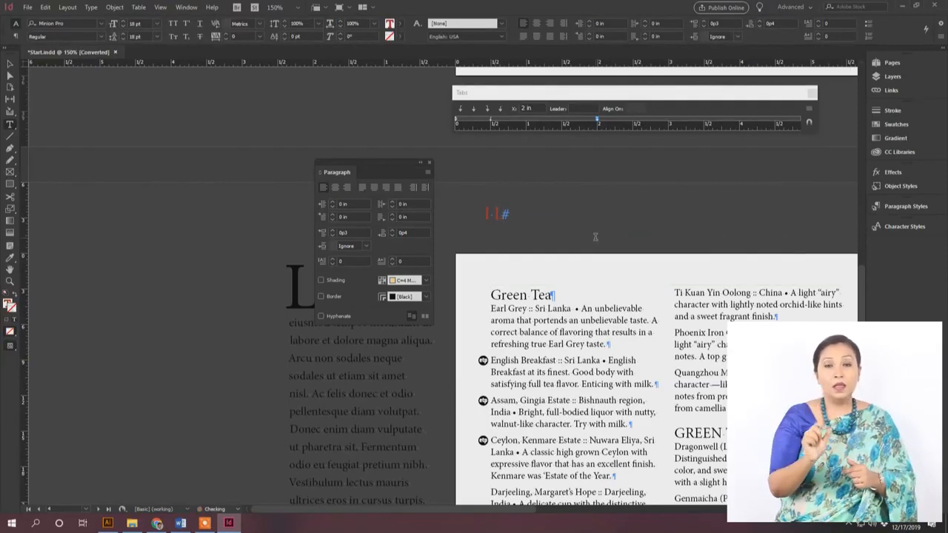
type("Love Rang")
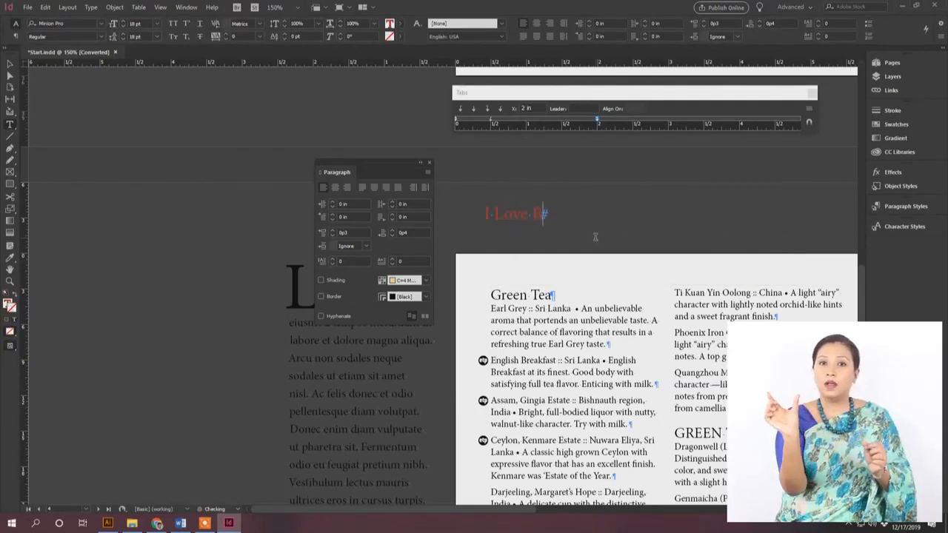
type("ladesh")
Step: Separate "I", "Love" and "Bangladesh country" with tabs in the new text frame and adjust the tab stop
double_click(491, 214)
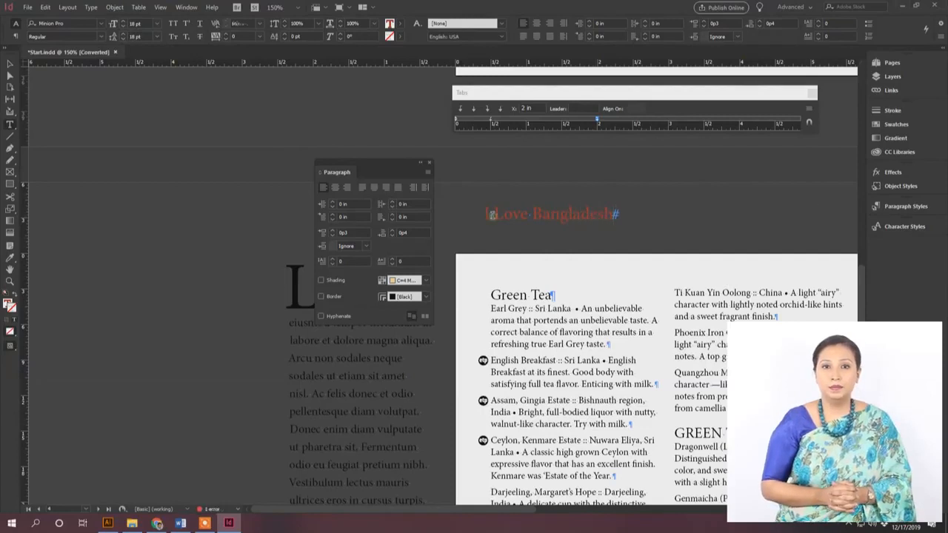
left_click(494, 216)
key("Tab")
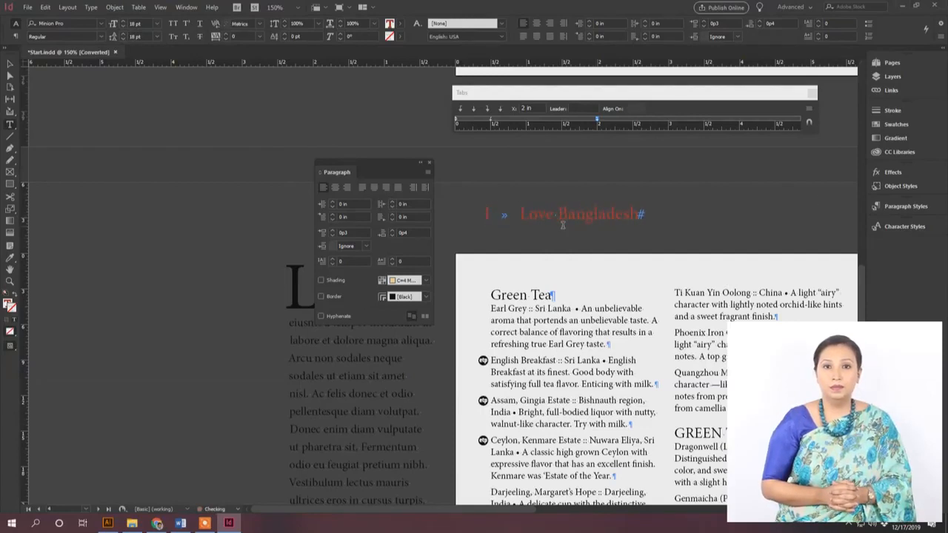
key("Escape")
left_click_drag(599, 120, 702, 122)
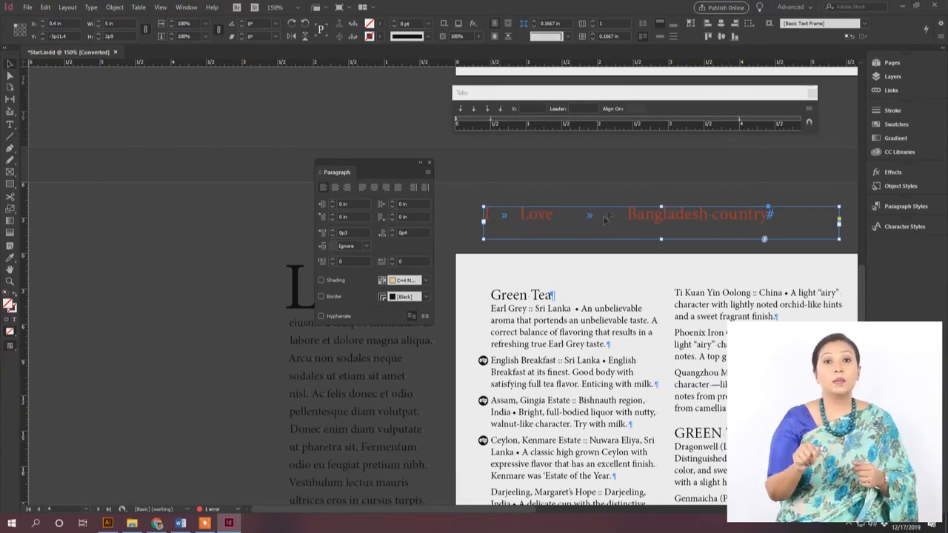
Step: Turn on paragraph shading for the Green Tea heading
left_click(520, 296)
triple_click(520, 297)
left_click(520, 296)
triple_click(520, 297)
left_click_drag(376, 164, 336, 169)
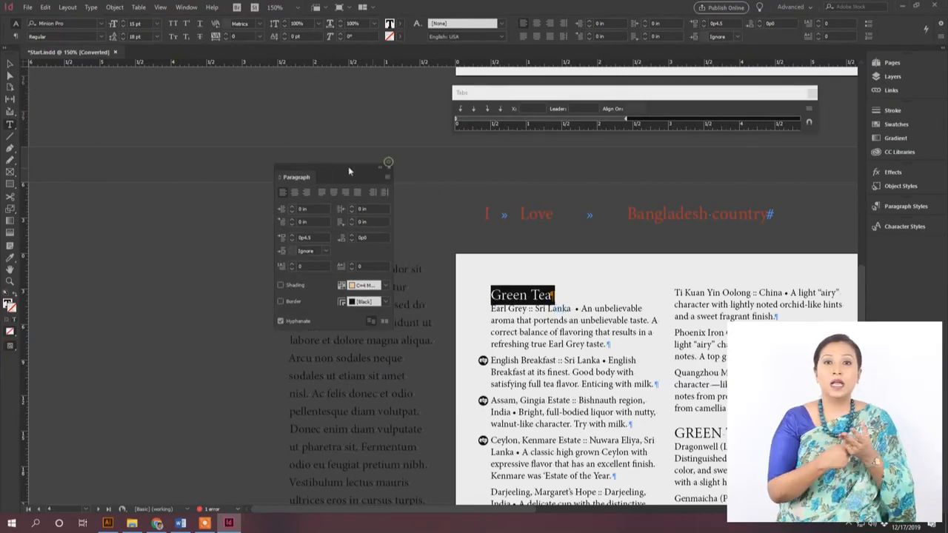
left_click(292, 286)
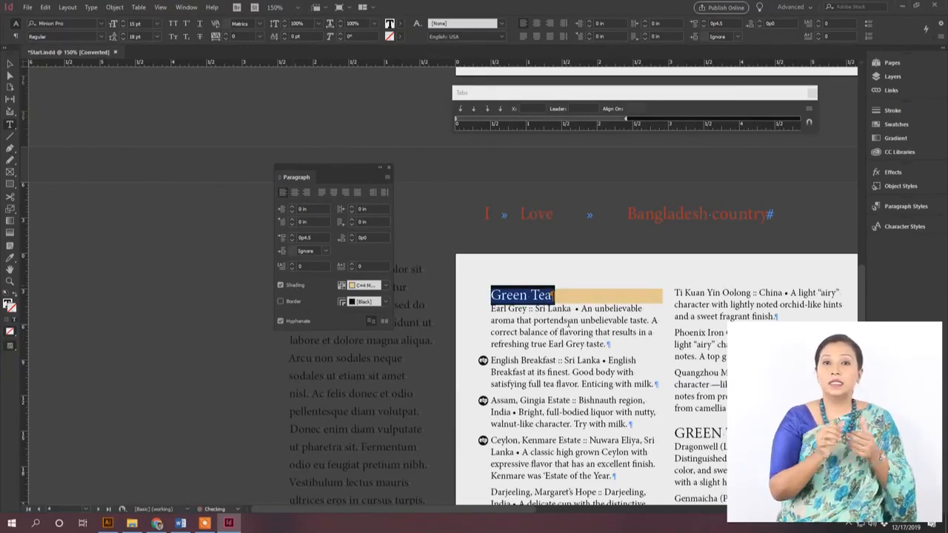
Step: Change the paragraph shading colour of the Green Tea heading to the red C=24 swatch
left_click(570, 321)
double_click(507, 294)
left_click(511, 294)
double_click(541, 295)
left_click(544, 296)
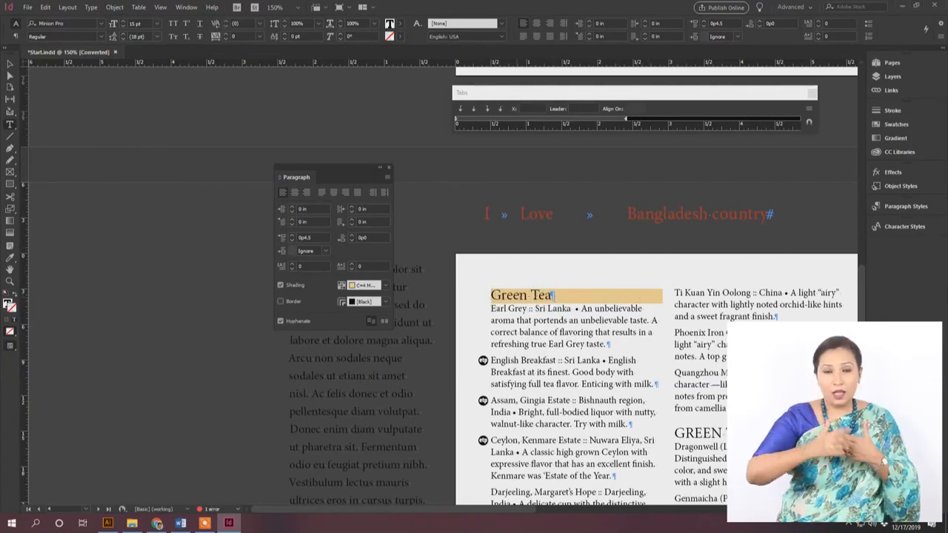
double_click(510, 295)
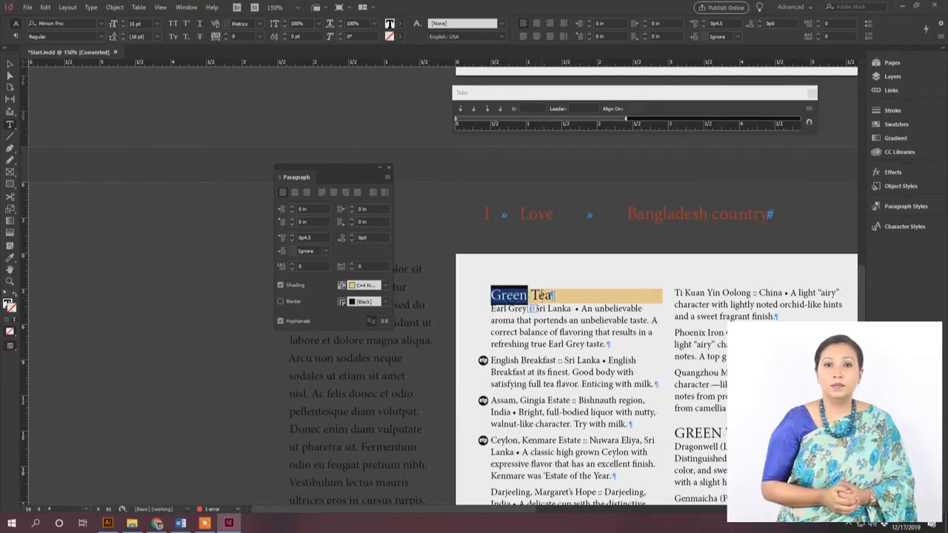
triple_click(542, 295)
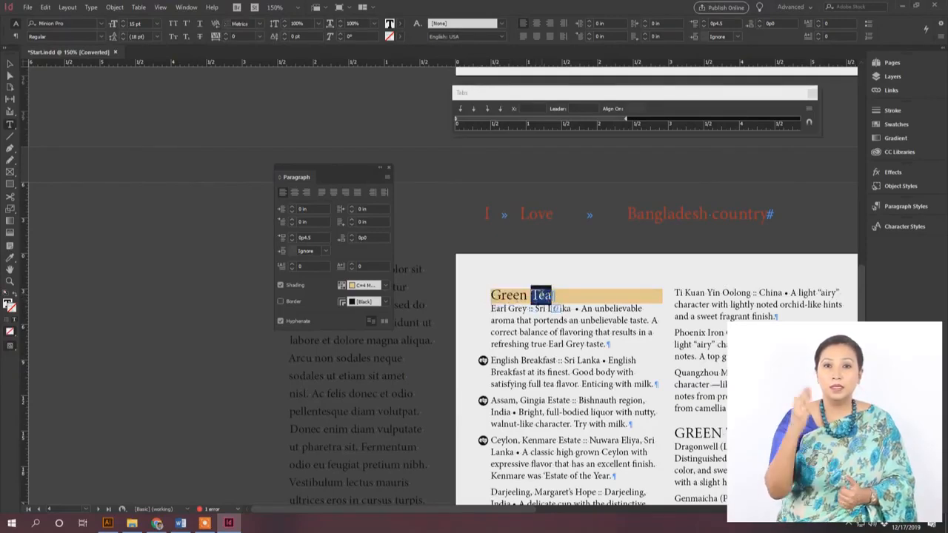
left_click(385, 286)
left_click(369, 358)
left_click(638, 360)
double_click(534, 294)
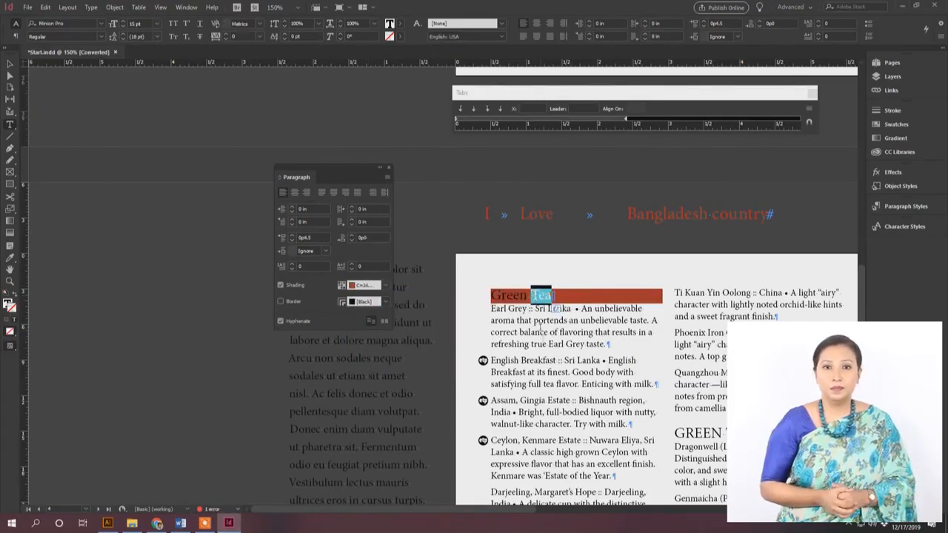
left_click(539, 327)
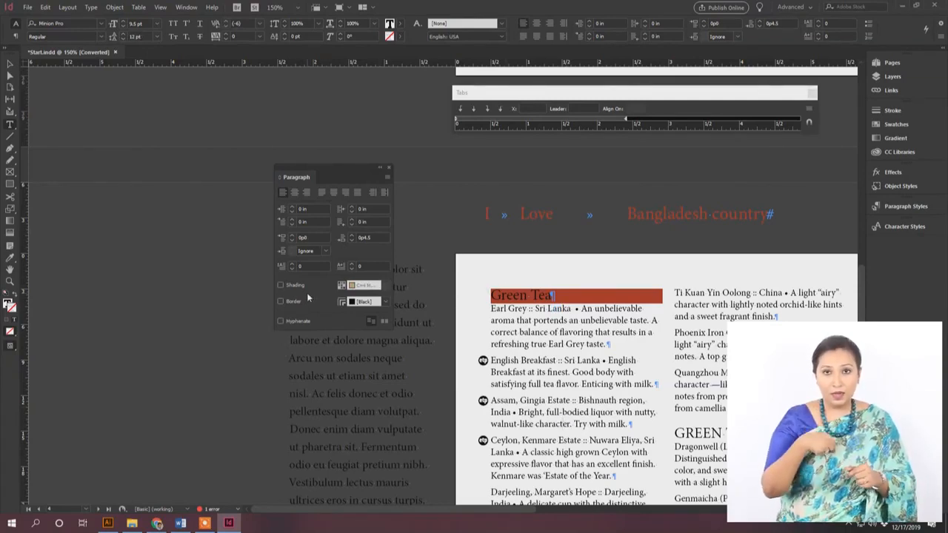
key("Escape")
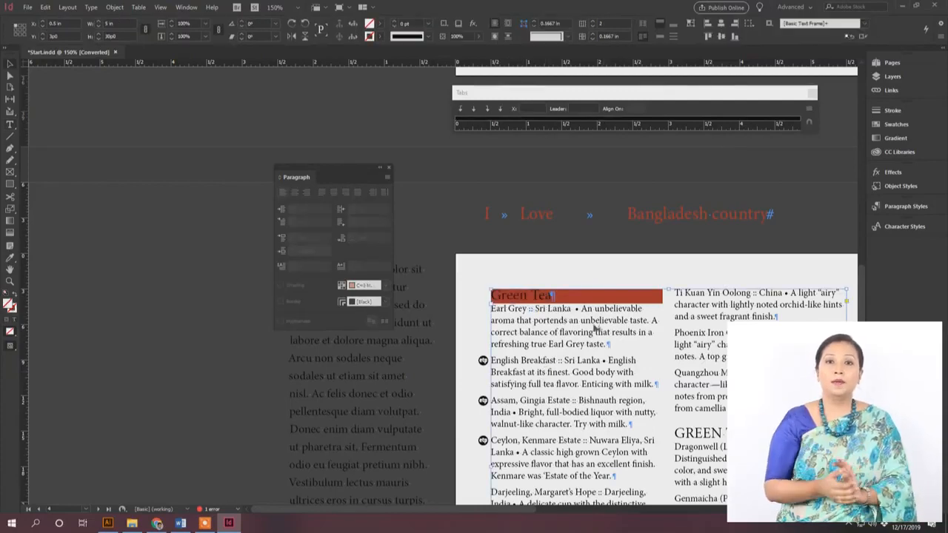
triple_click(526, 294)
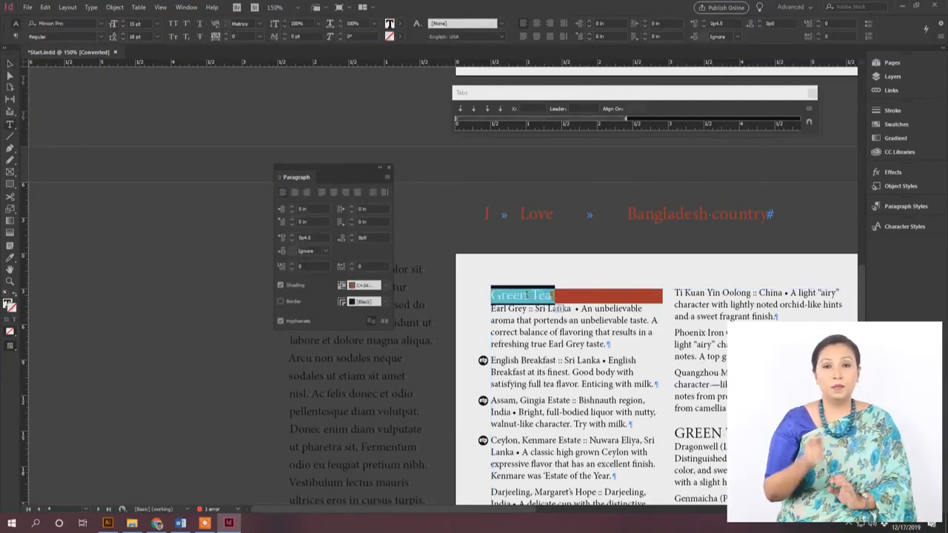
Step: Turn on a paragraph rule above for the Earl Grey paragraph below the Green Tea heading
left_click(598, 328)
double_click(597, 329)
left_click(597, 328)
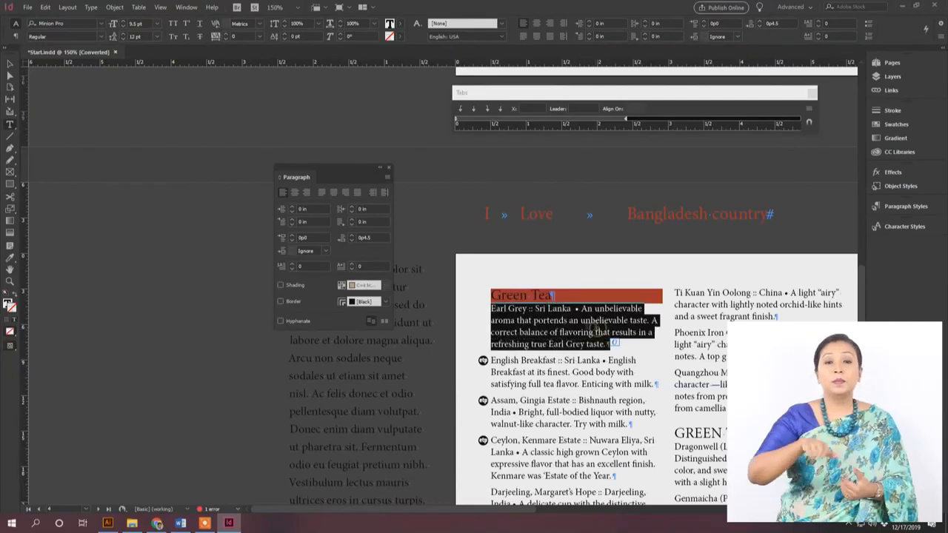
left_click(387, 177)
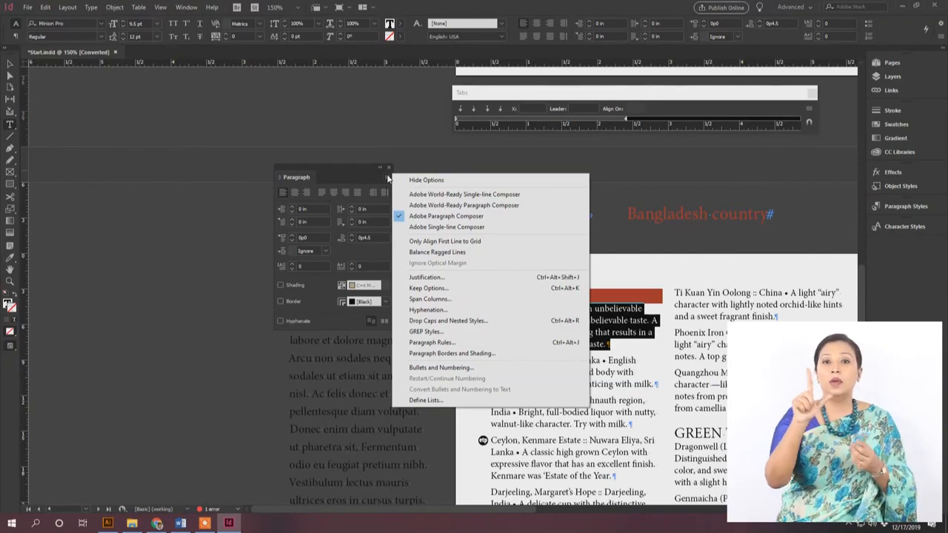
left_click(458, 346)
left_click_drag(449, 166, 217, 177)
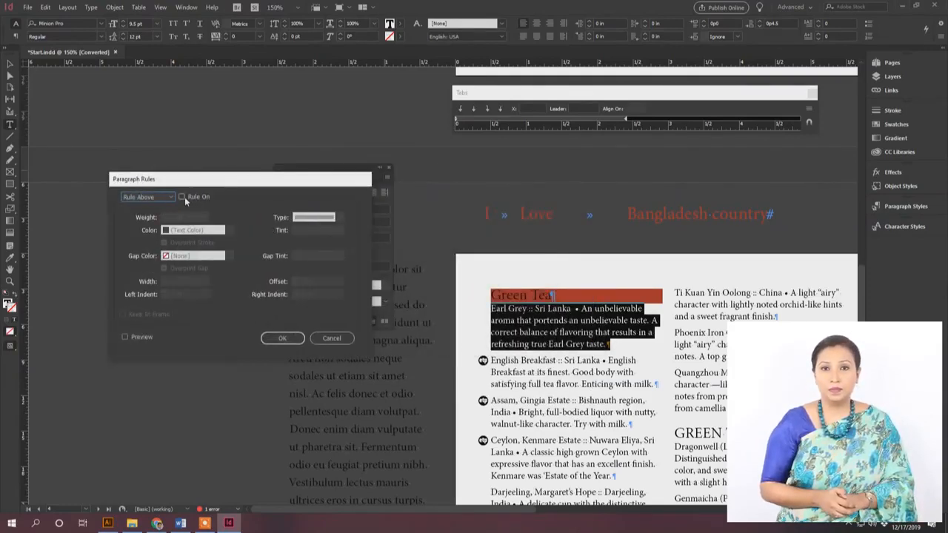
left_click(181, 197)
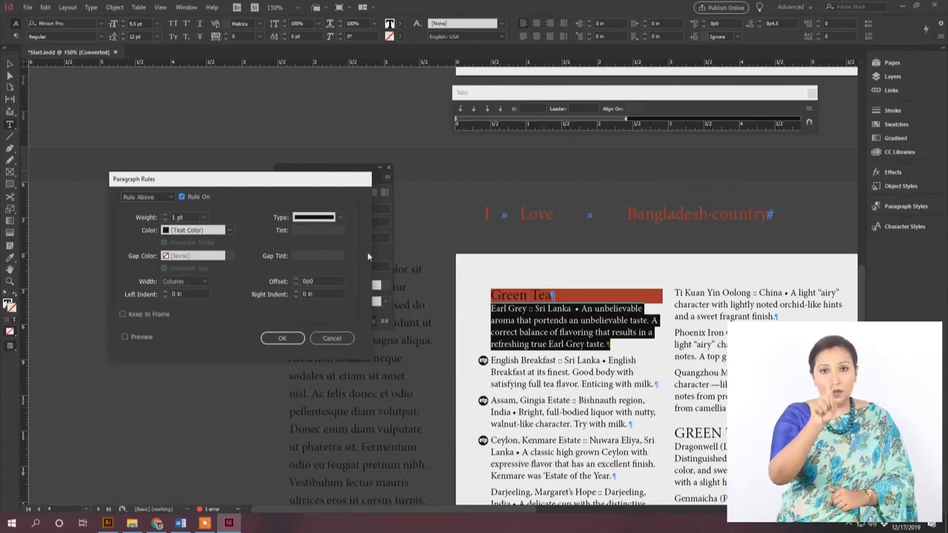
Step: Format the rule above as 8 pt White Diamond in the C=4 M=15 Y=48 swatch, with text width and a .0625 in offset, and apply it
left_click(178, 217)
type("4")
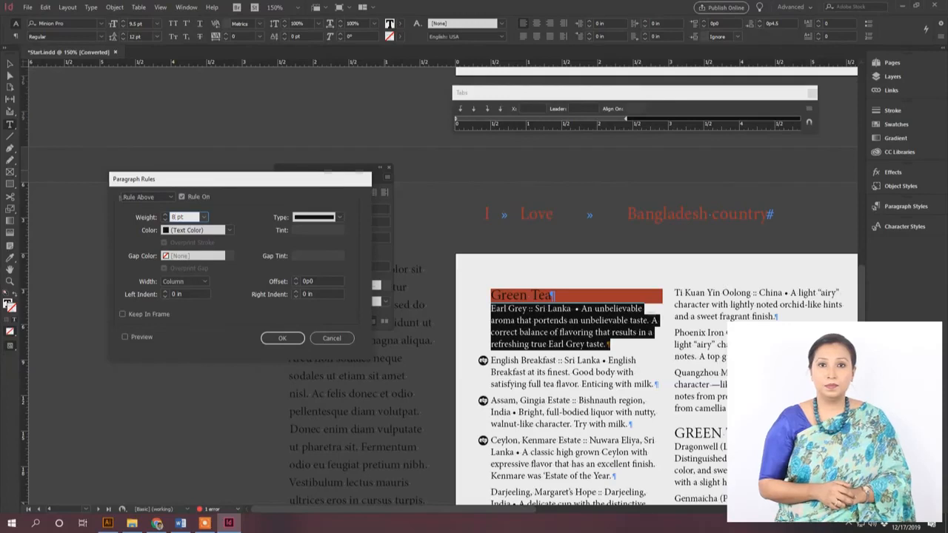
left_click(340, 217)
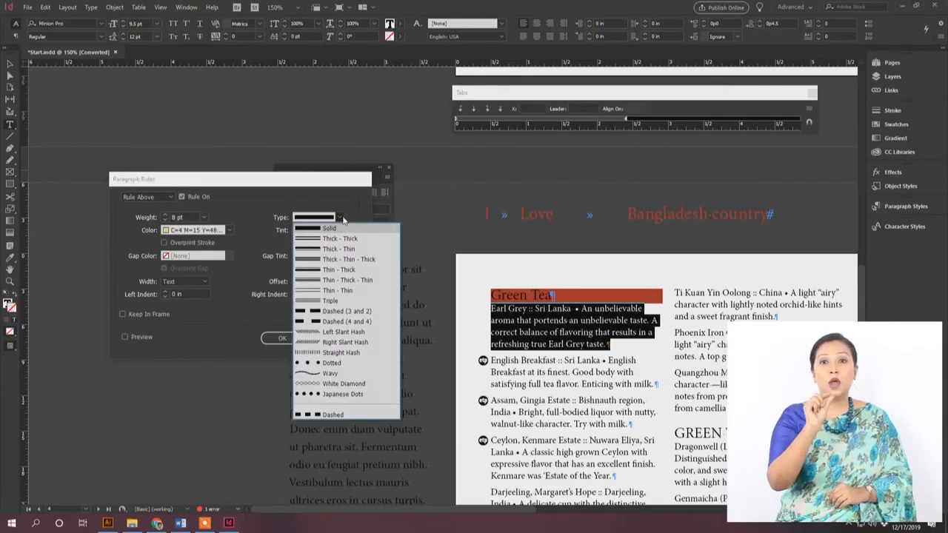
left_click(357, 384)
left_click(319, 281)
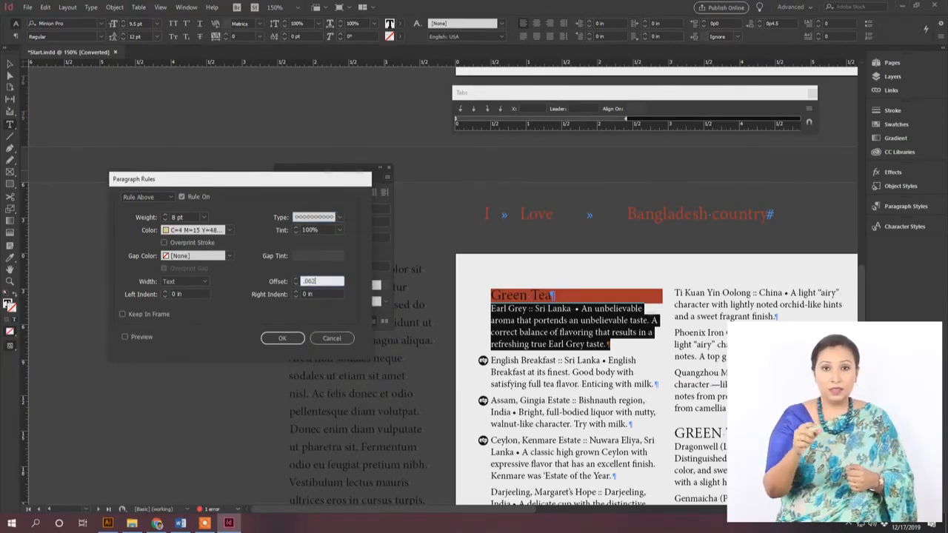
type(".0625in")
left_click(282, 338)
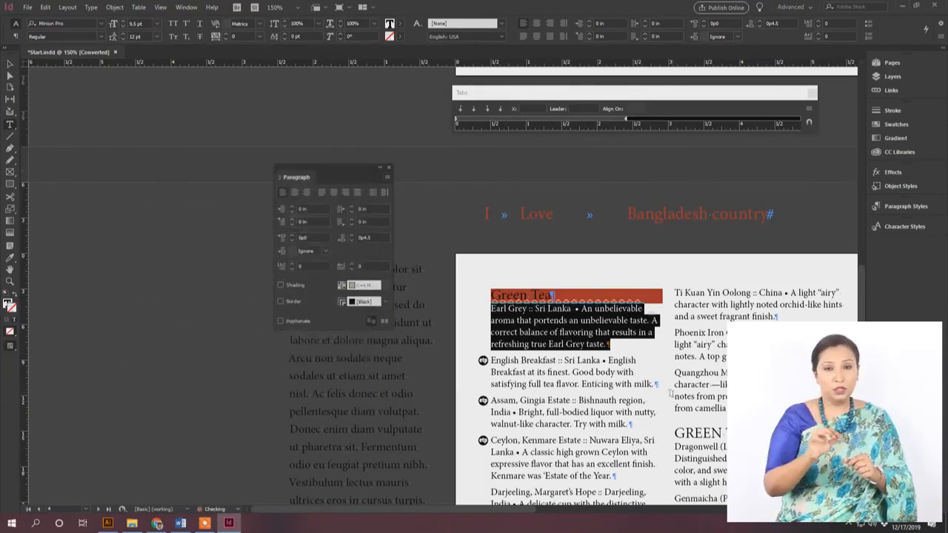
left_click(553, 330)
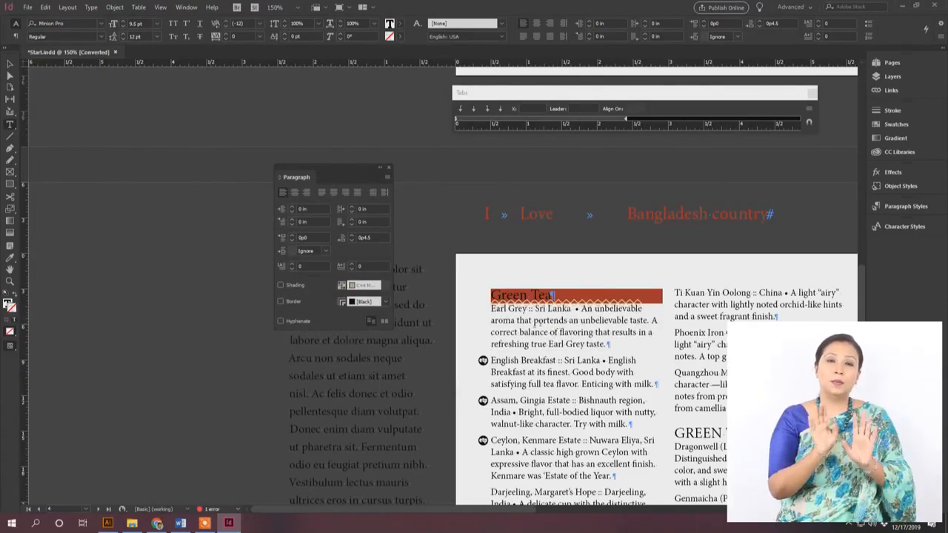
key("Escape")
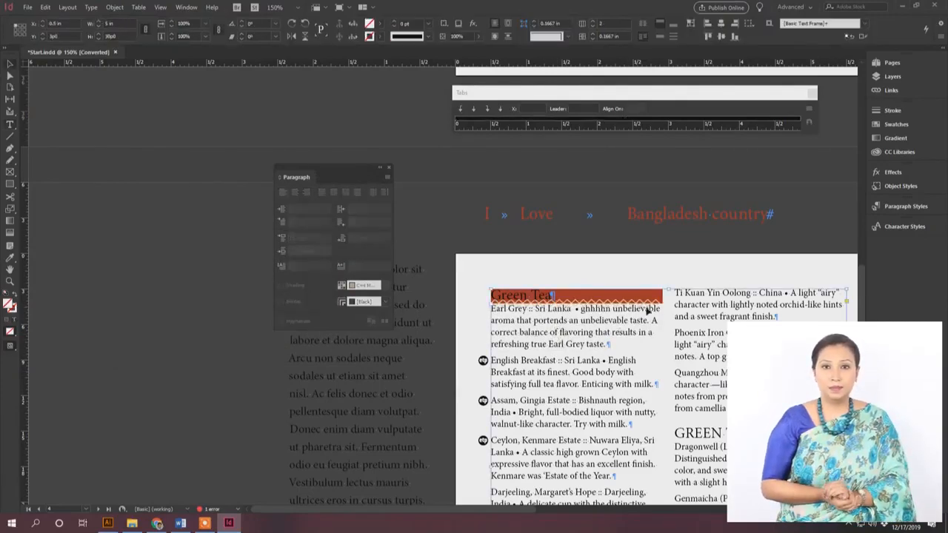
Step: Review the document's first pages at 50% zoom and move the Paragraph panel clear of the page spreads
key("ctrl+minus")
key("ctrl+minus")
key("ctrl+minus")
key("ctrl+minus")
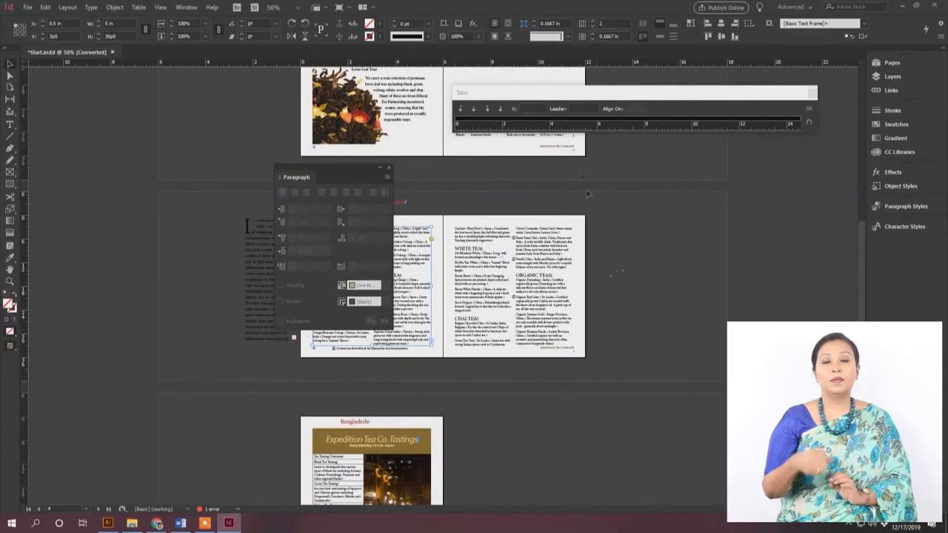
scroll(492, 243, "up", 10)
left_click_drag(322, 166, 245, 99)
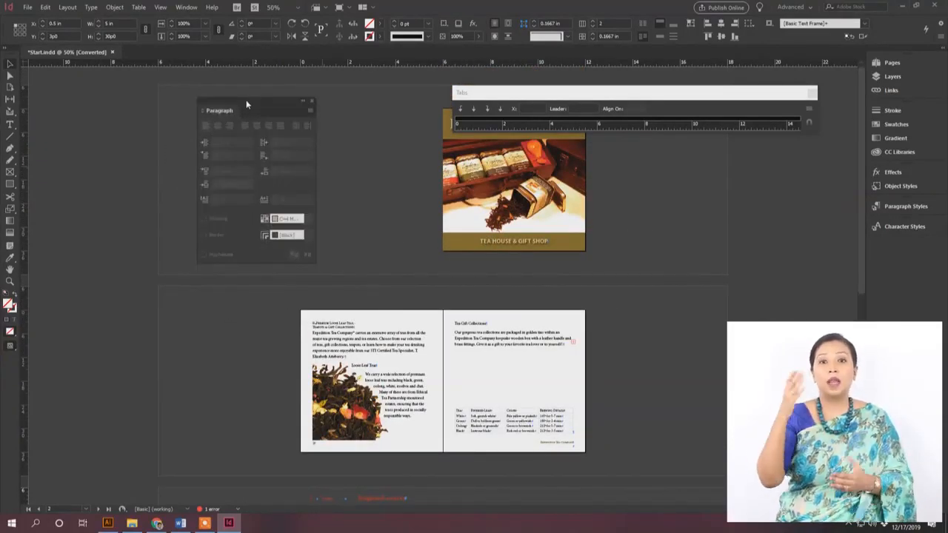